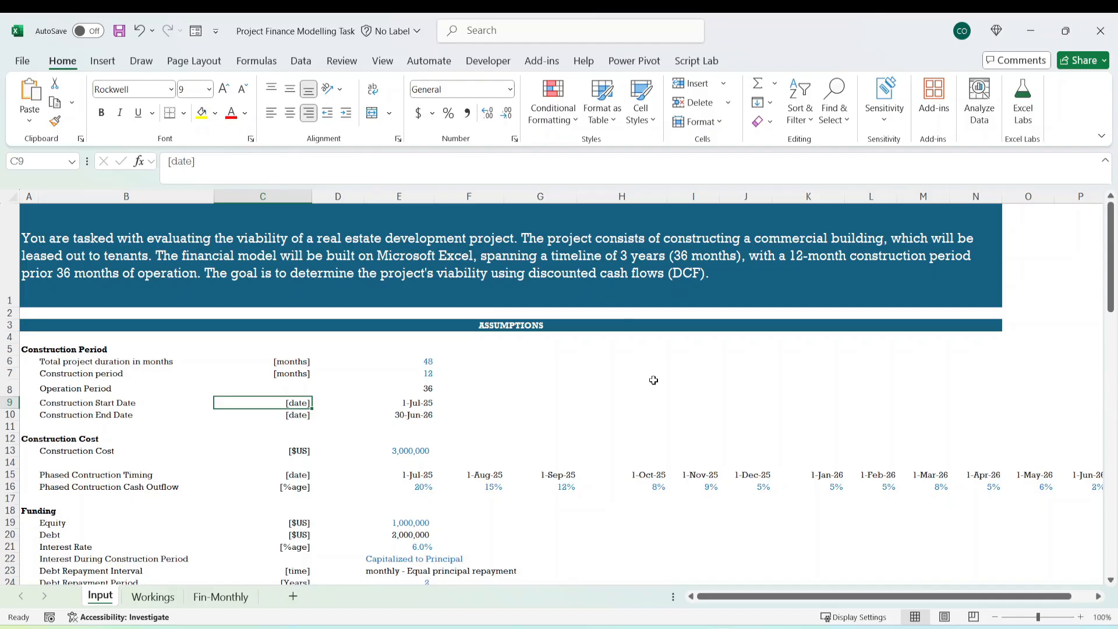
# Review the project assumptions on the Input sheet, from the construction period through depreciation, down to the Required list.
pyautogui.click(636, 402)
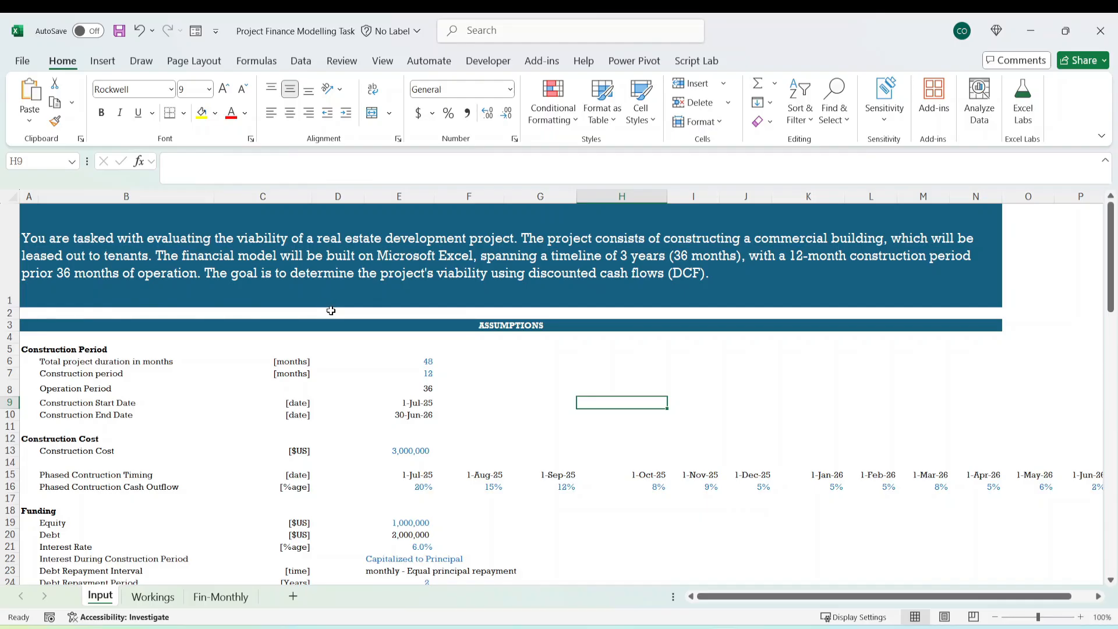
pyautogui.scroll(-2, 317, 340)
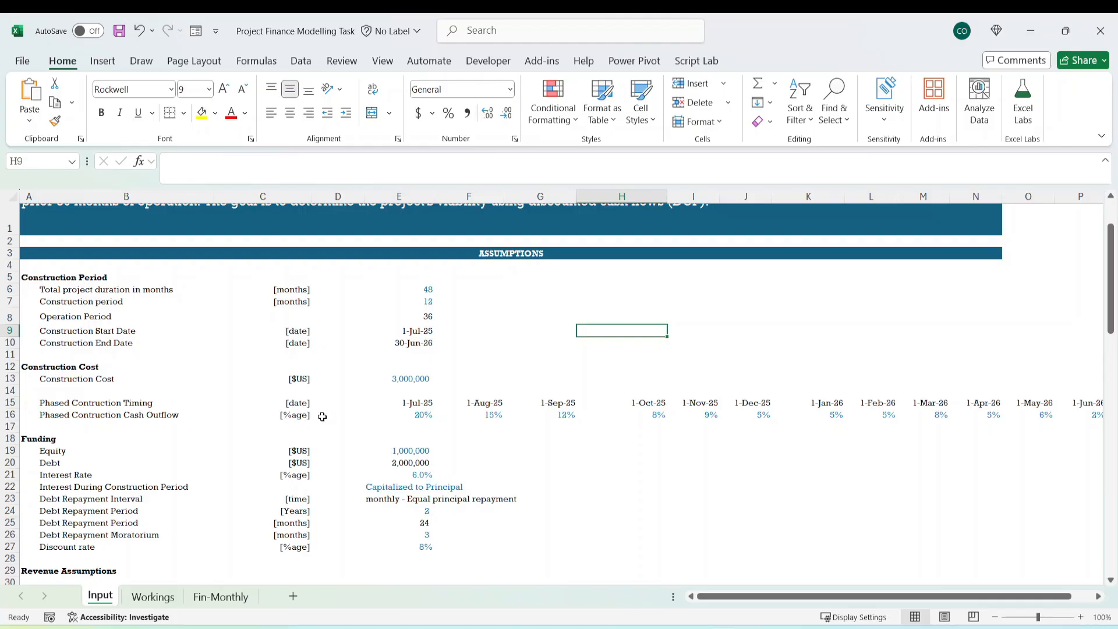
pyautogui.scroll(-7, 322, 417)
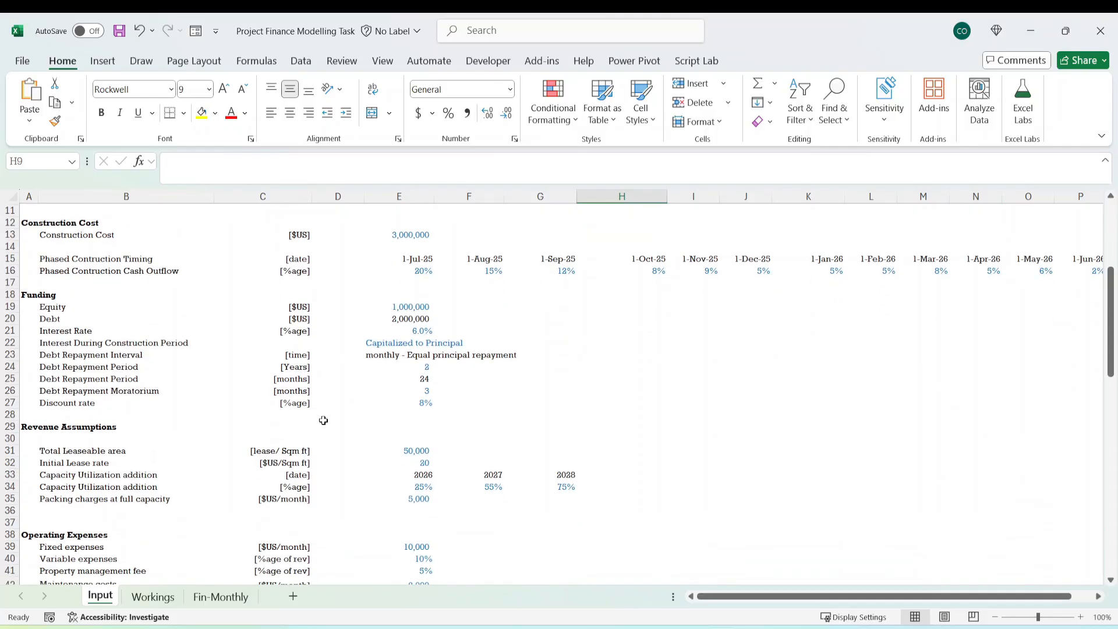
pyautogui.scroll(-2, 318, 427)
pyautogui.scroll(6, 314, 425)
pyautogui.scroll(-6, 301, 417)
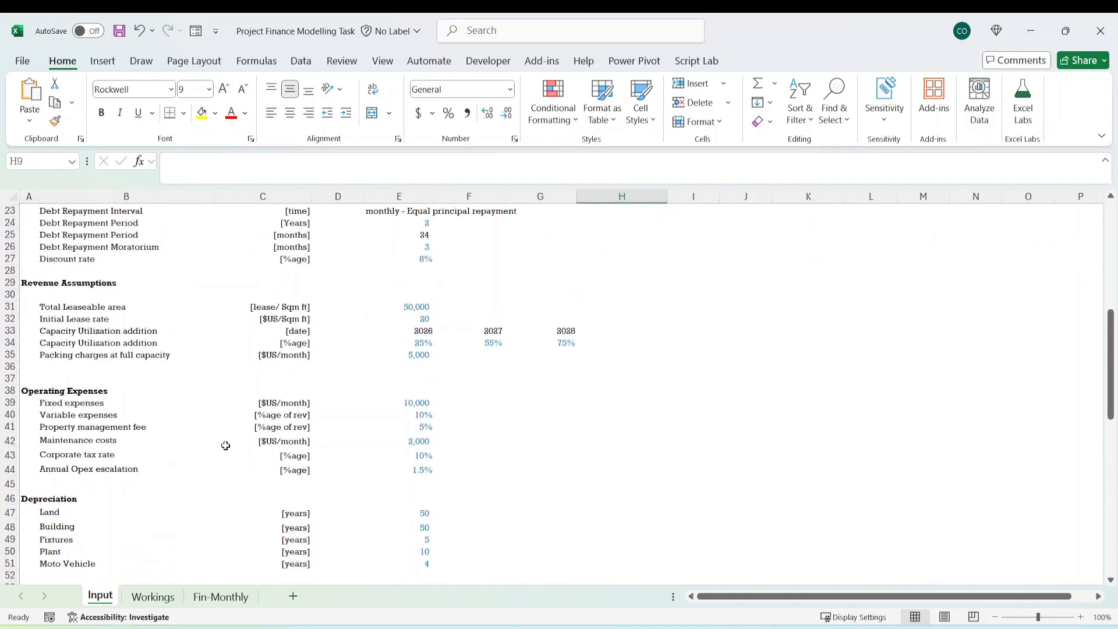
pyautogui.scroll(-11, 185, 468)
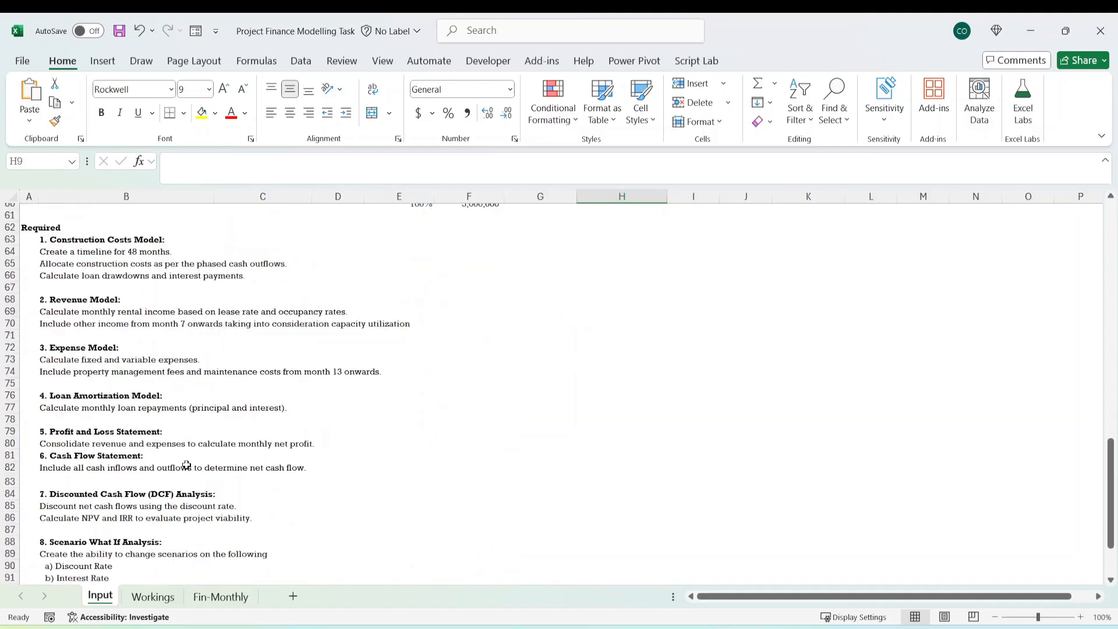
# Examine the Required list, covering the Construction Costs to Loan Amortization models and the Profit and Loss and Cash Flow statements.
pyautogui.moveTo(51, 430); pyautogui.dragTo(221, 443)
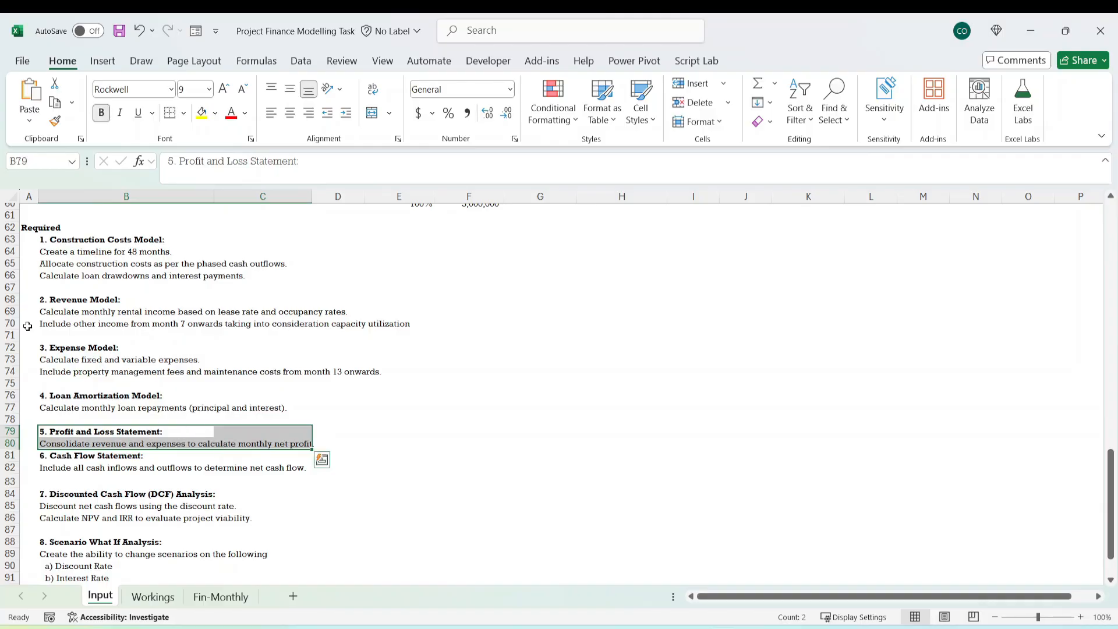
pyautogui.moveTo(59, 239); pyautogui.dragTo(72, 404)
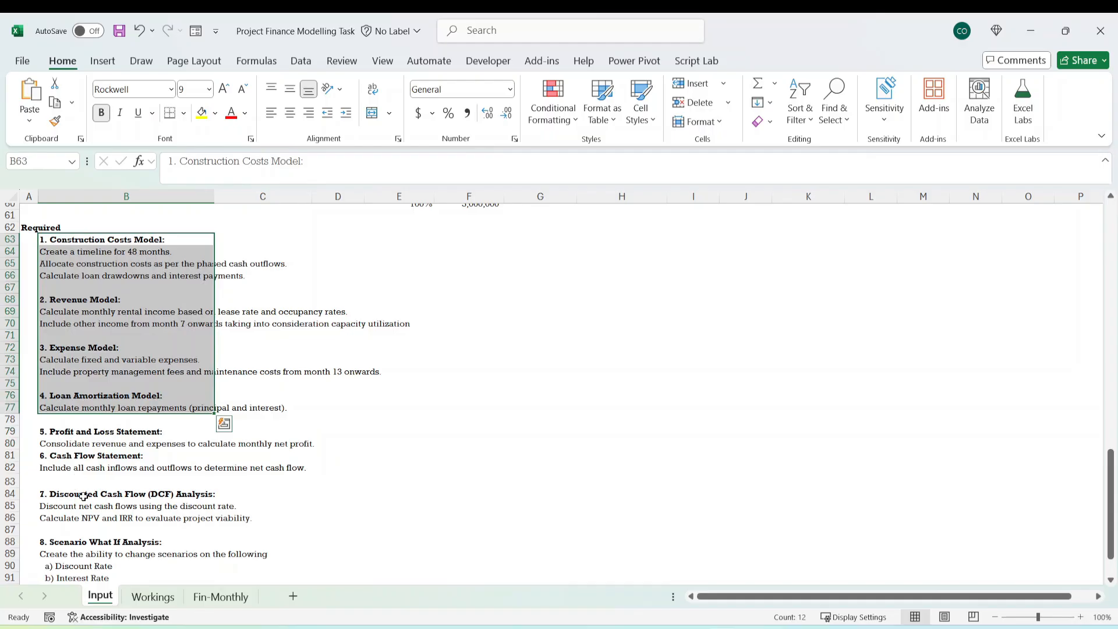
pyautogui.click(75, 458)
pyautogui.click(61, 431)
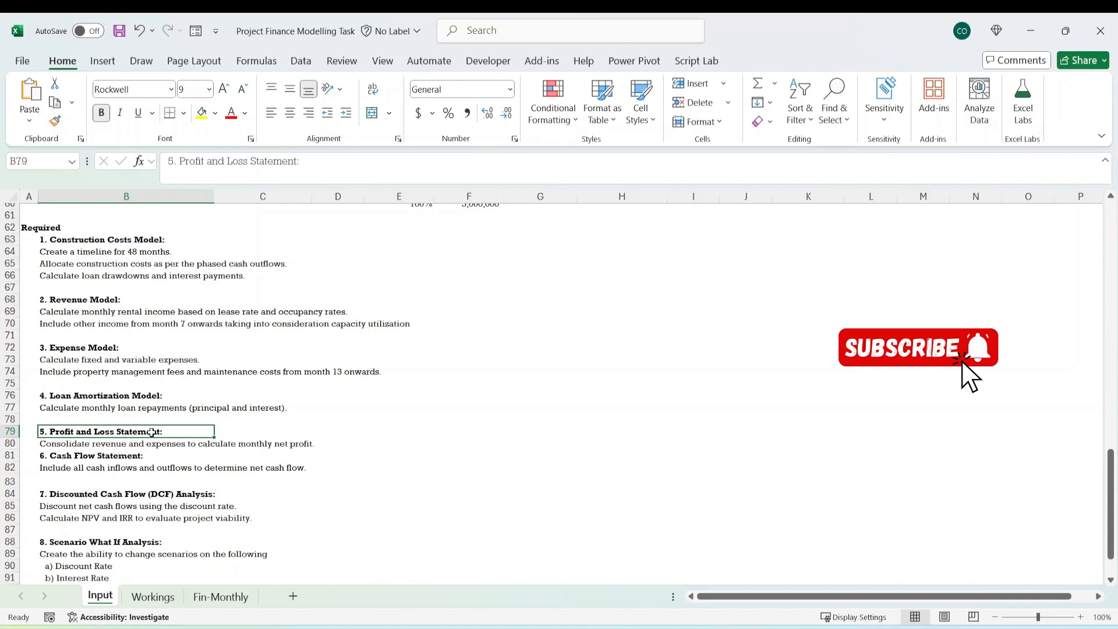
# Look over the Fin-Monthly sheet's timing section and income statement template down to PAT.
pyautogui.click(219, 596)
pyautogui.click(323, 363)
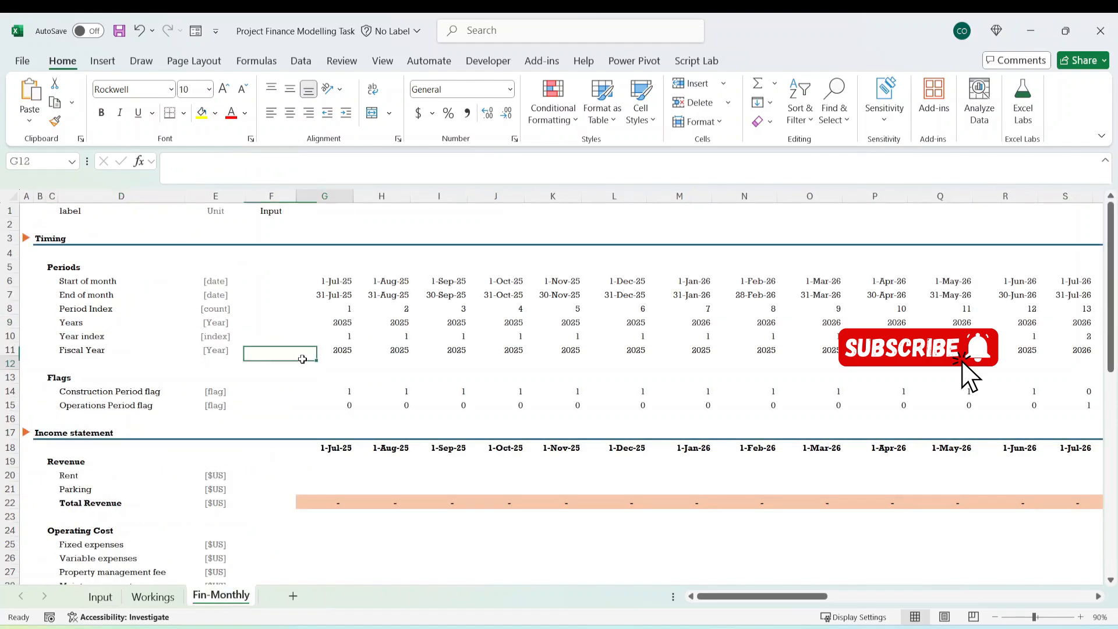
pyautogui.scroll(-9, 264, 407)
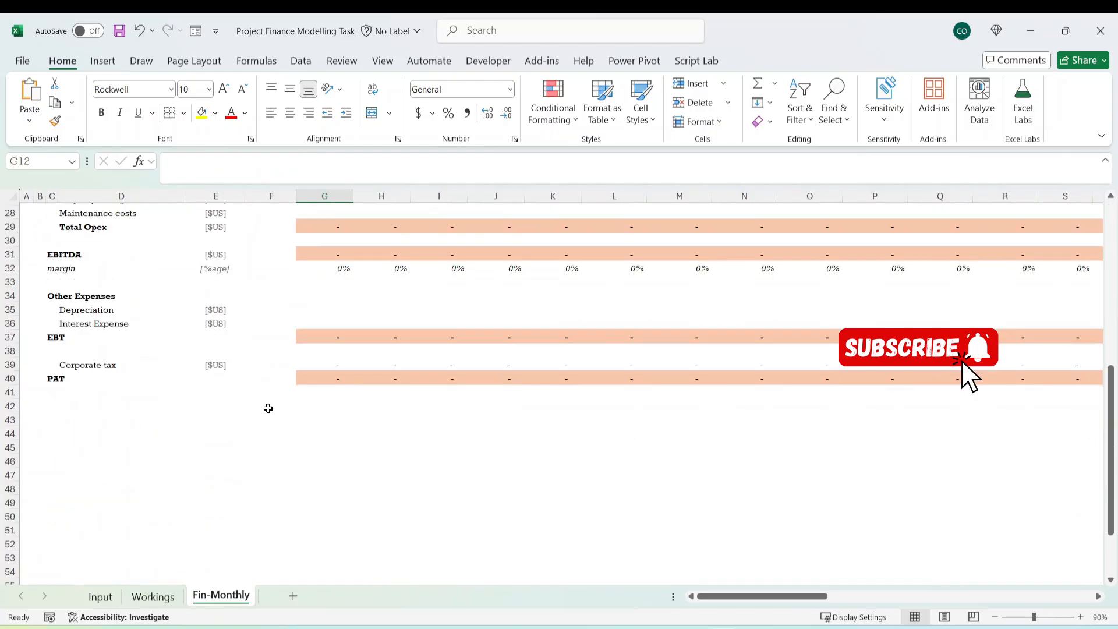
pyautogui.scroll(5, 266, 408)
pyautogui.scroll(-2, 220, 428)
pyautogui.scroll(4, 222, 432)
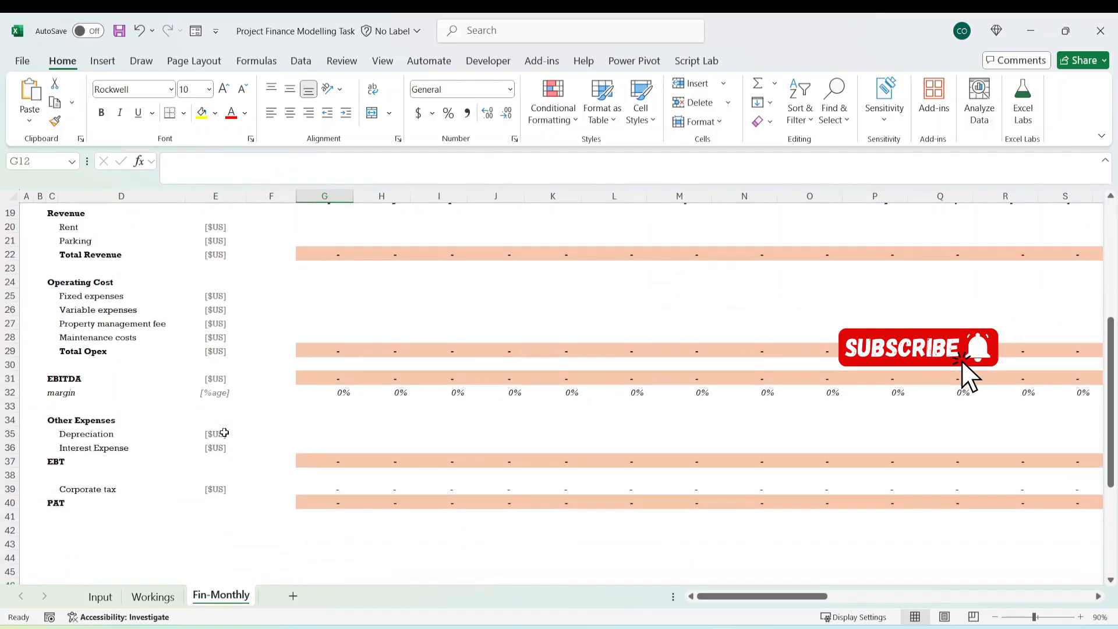
pyautogui.scroll(-2, 222, 431)
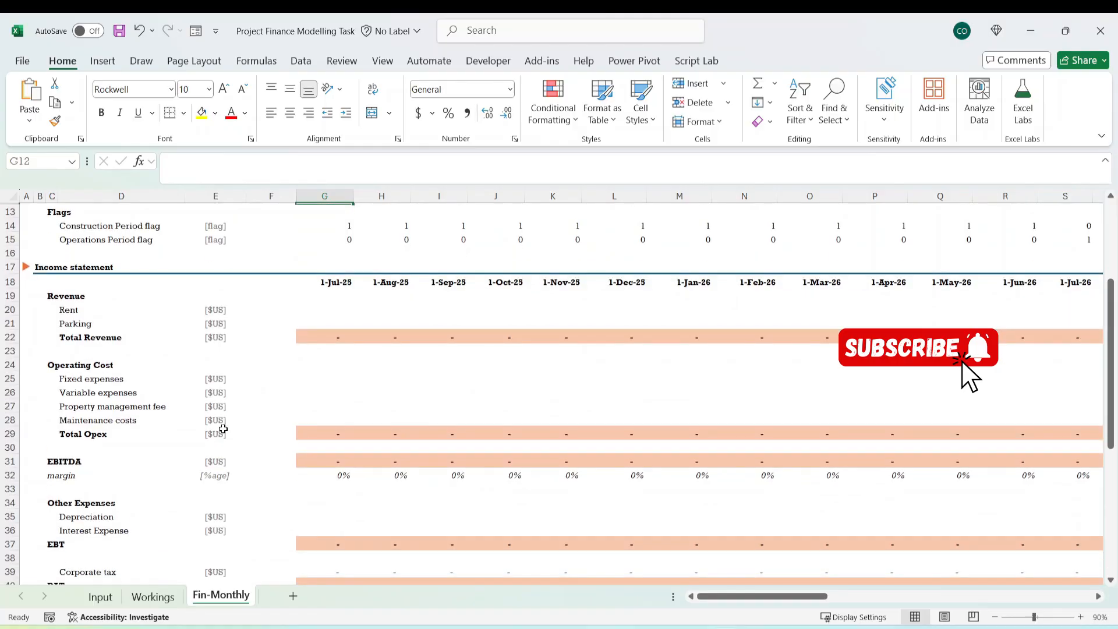
pyautogui.scroll(5, 289, 415)
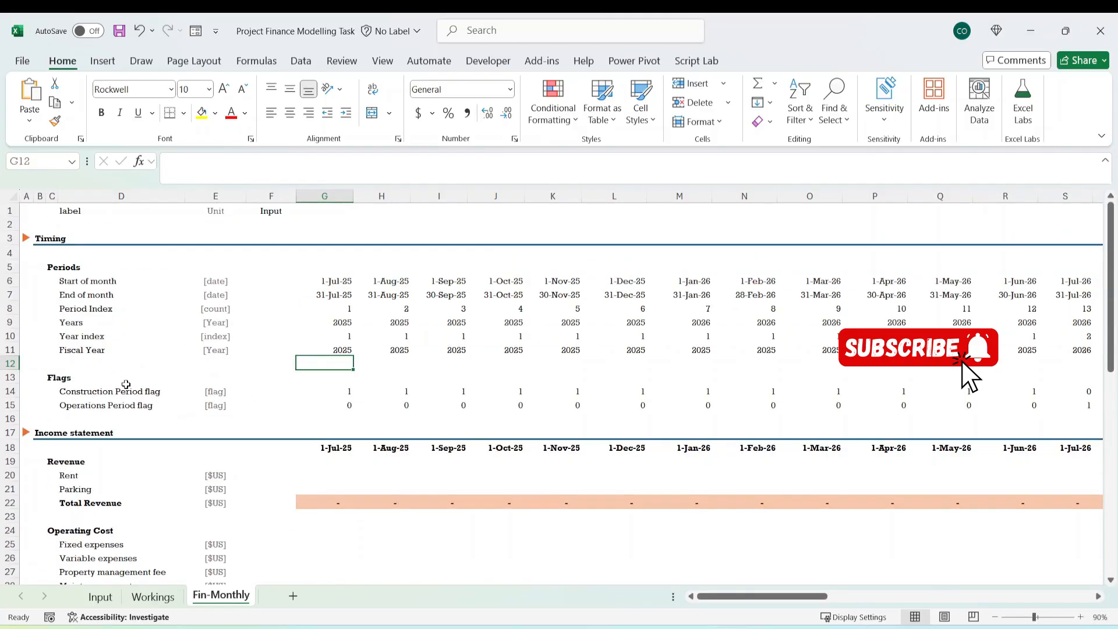
pyautogui.click(153, 597)
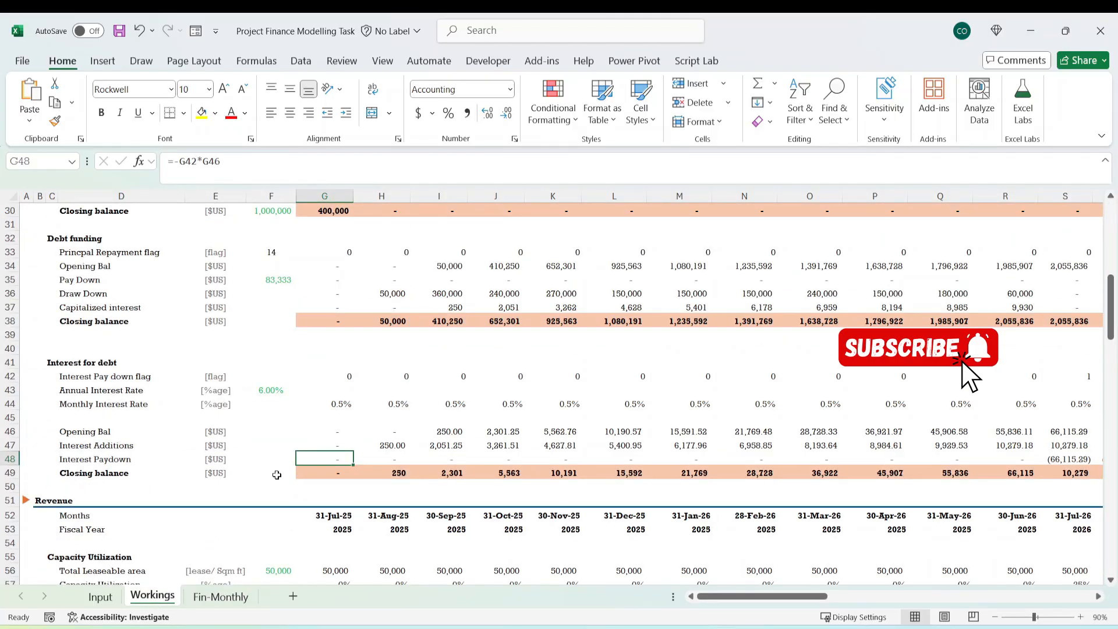
pyautogui.scroll(10, 276, 475)
pyautogui.rightClick(163, 597)
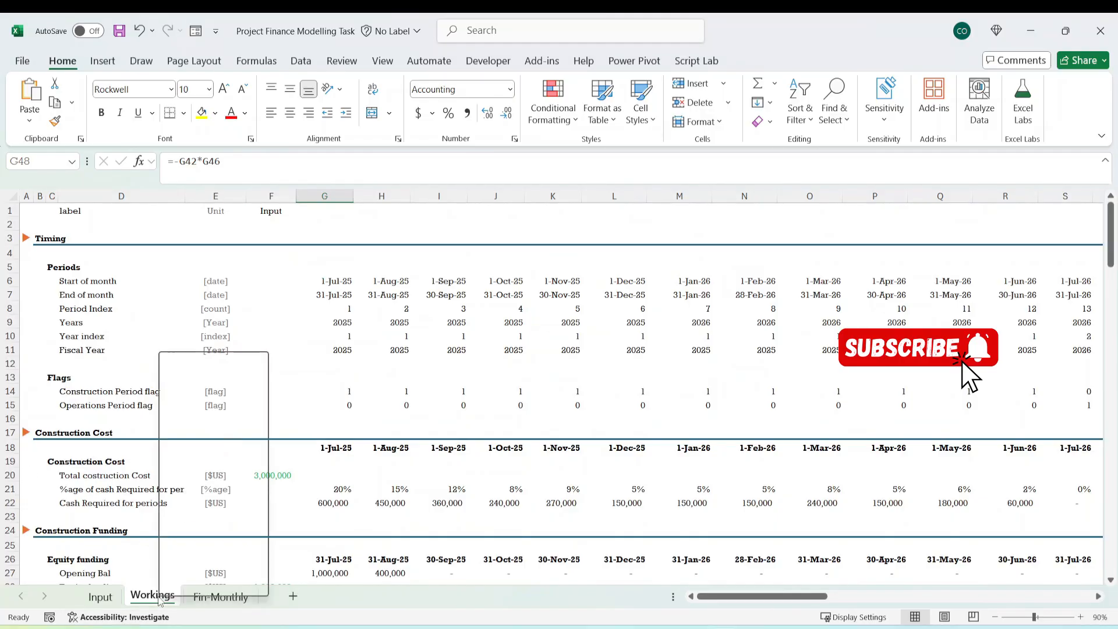
pyautogui.click(209, 429)
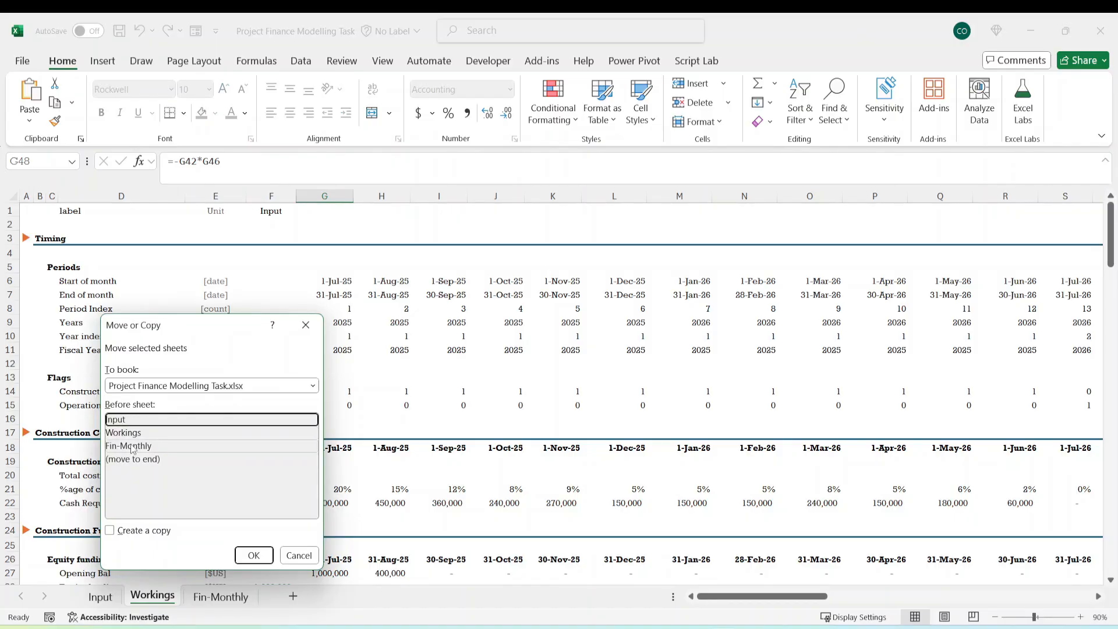
pyautogui.click(131, 531)
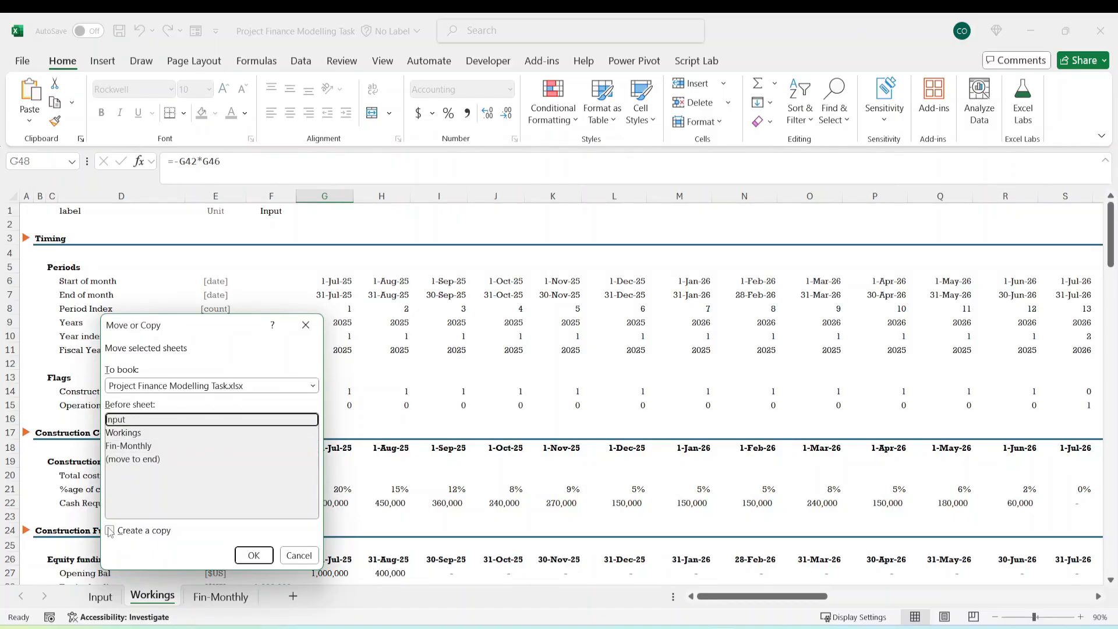
pyautogui.click(299, 557)
pyautogui.click(209, 502)
pyautogui.click(199, 460)
pyautogui.click(239, 392)
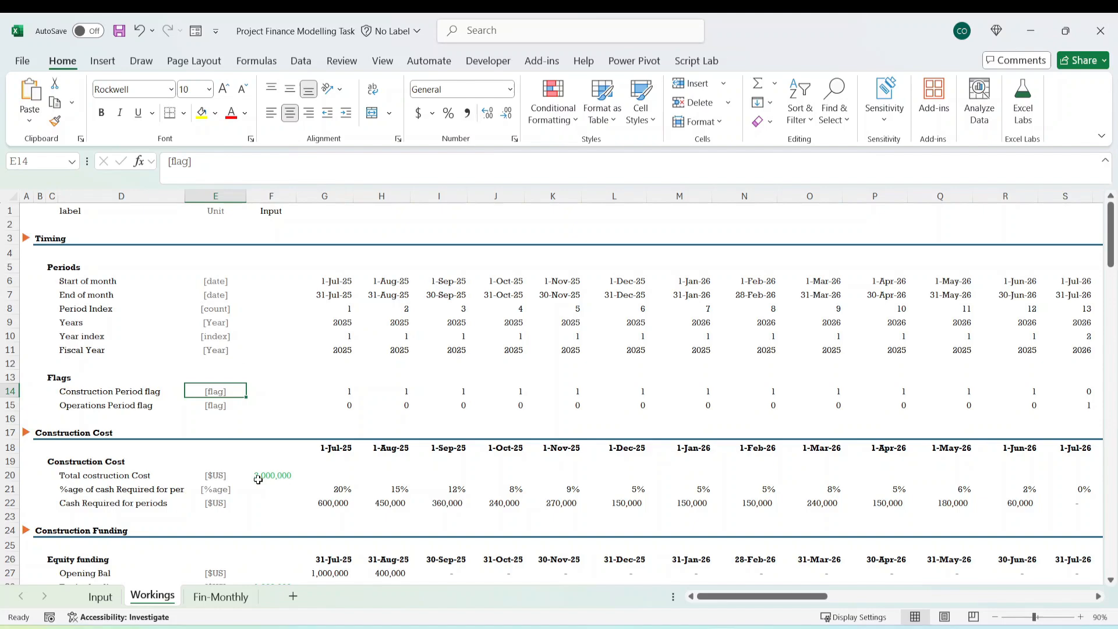
# Check the timing and flag rows on Fin-Monthly, and select the Workings sheet's rows from row 18 downward.
pyautogui.click(220, 595)
pyautogui.click(215, 363)
pyautogui.click(145, 295)
pyautogui.click(93, 405)
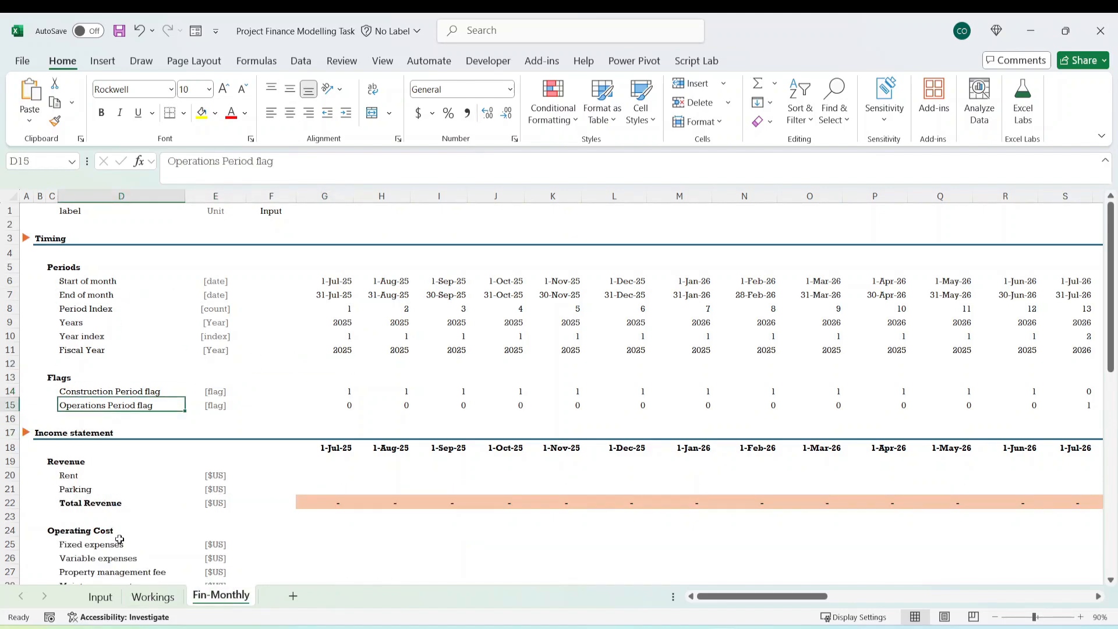
pyautogui.click(152, 595)
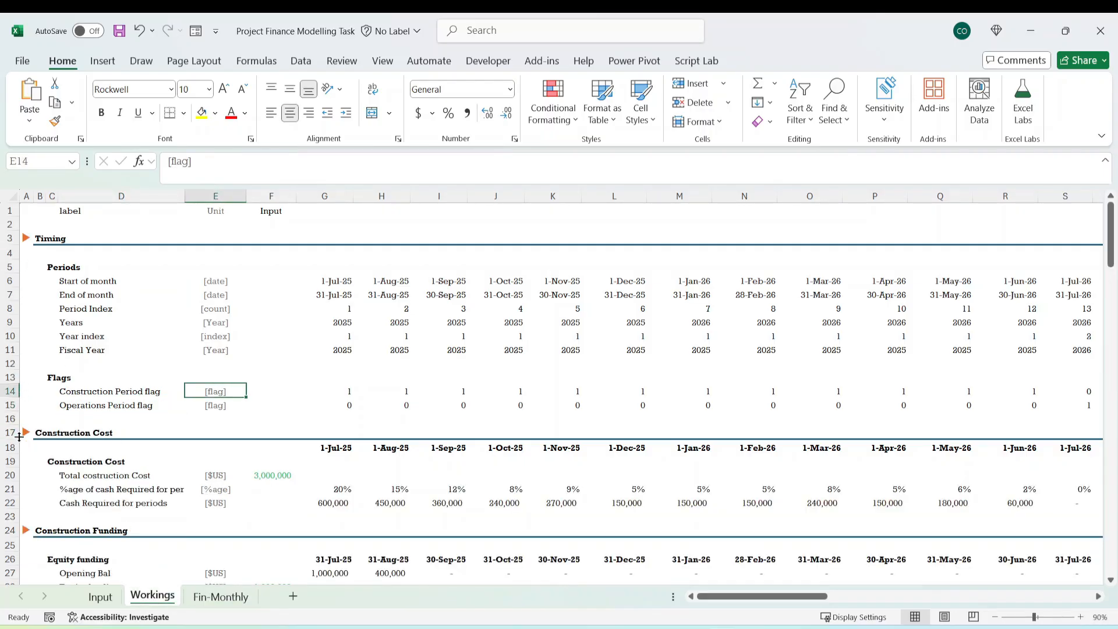
pyautogui.moveTo(11, 447); pyautogui.dragTo(10, 625)
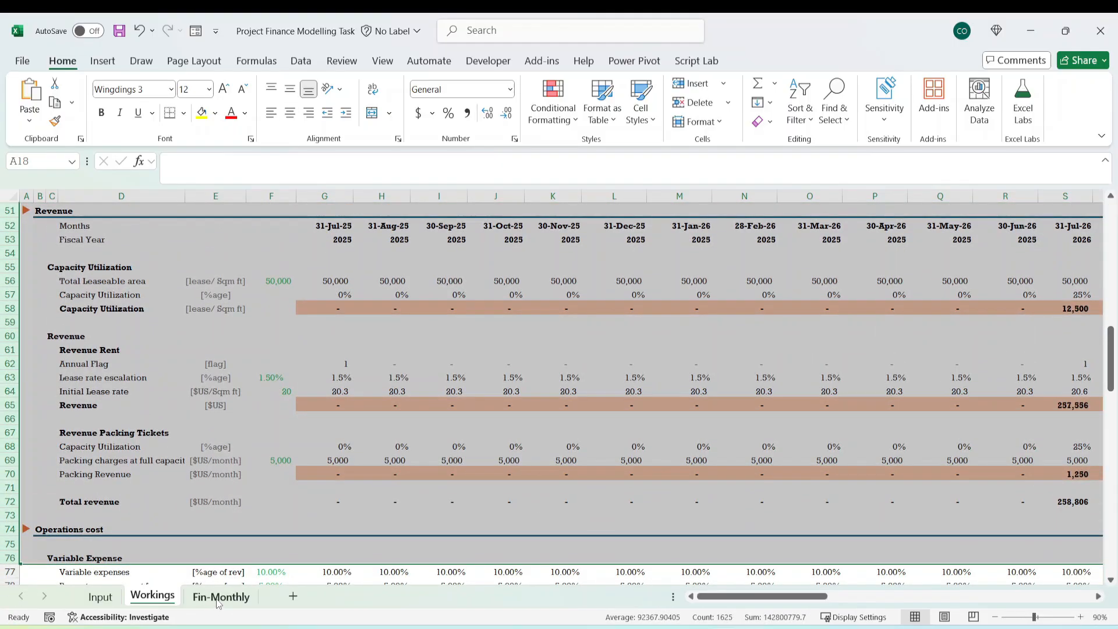
# Review the income statement line items on Fin-Monthly, from Revenue and Operating Cost down to Corporate tax and PAT.
pyautogui.click(219, 603)
pyautogui.click(148, 352)
pyautogui.click(90, 473)
pyautogui.click(40, 433)
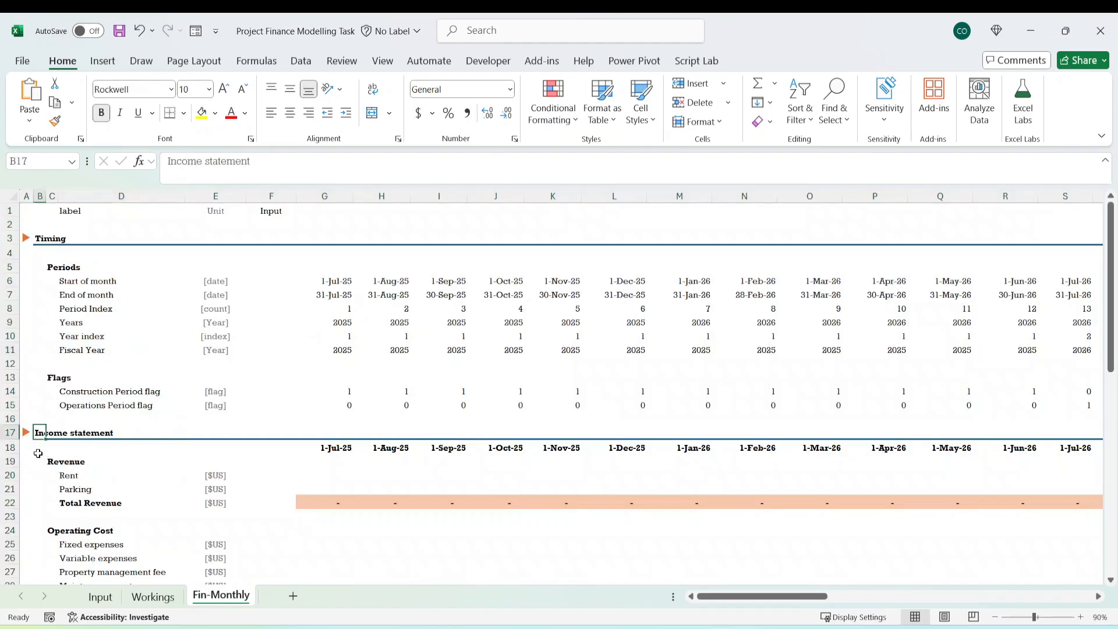
pyautogui.scroll(-5, 82, 464)
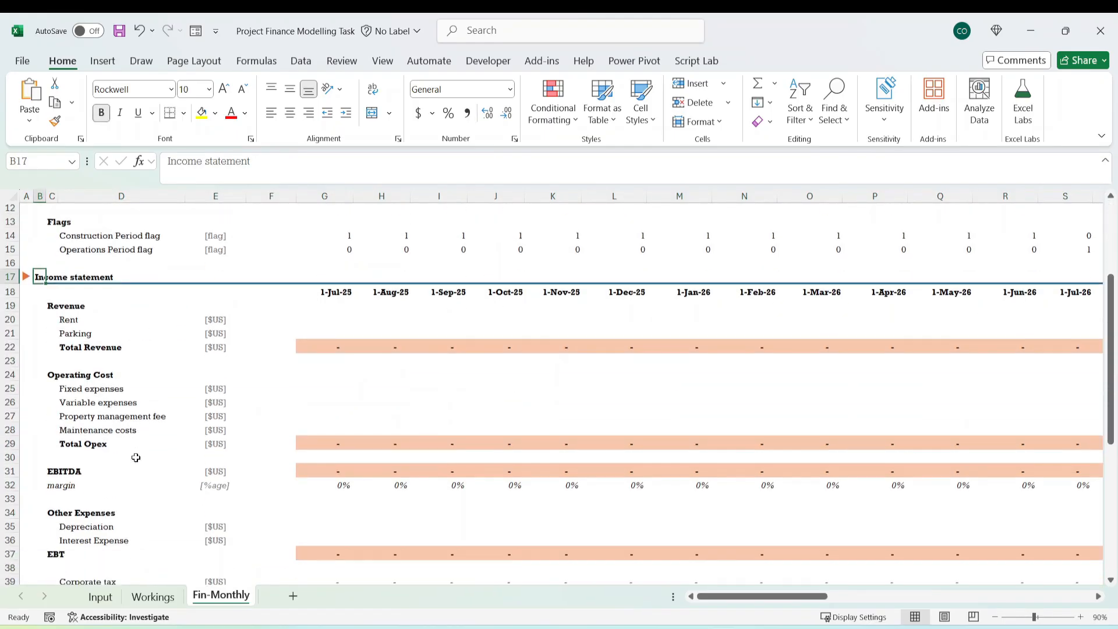
pyautogui.moveTo(57, 261); pyautogui.dragTo(113, 532)
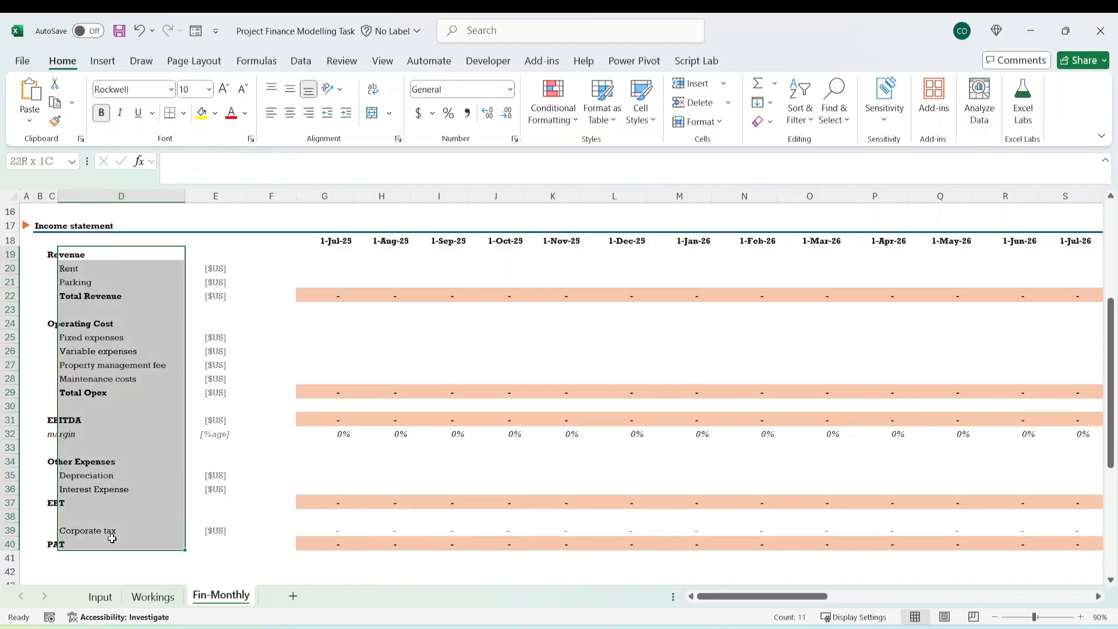
pyautogui.moveTo(215, 488); pyautogui.dragTo(223, 521)
pyautogui.click(278, 461)
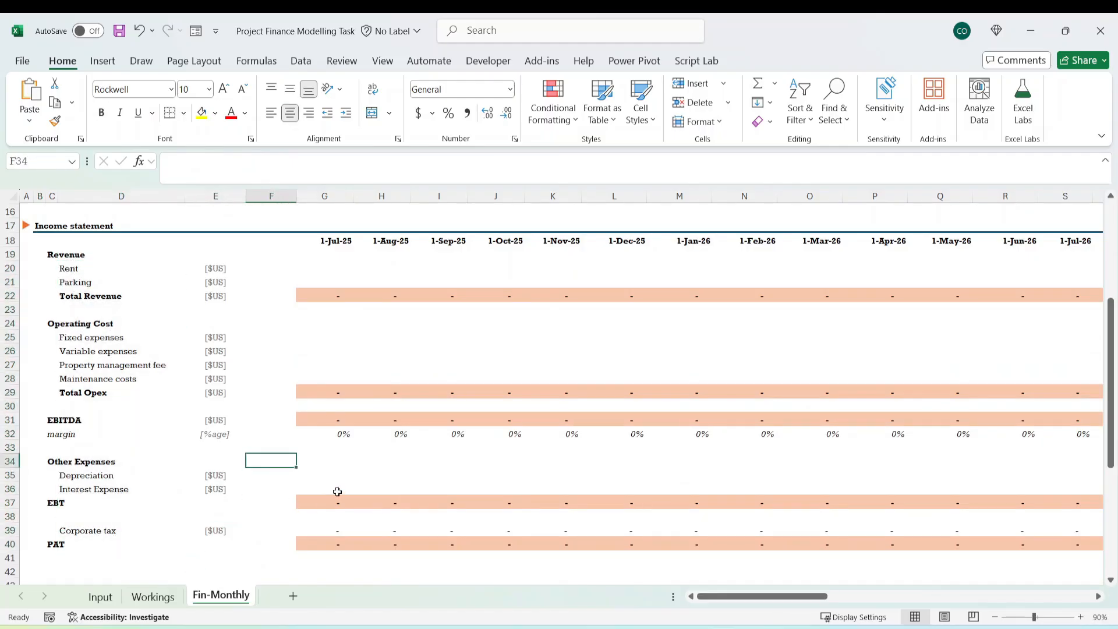
# Inspect the first Start of month and End of month formulas on Fin-Monthly, and trace Start of month to its source in Workings.
pyautogui.scroll(5, 337, 491)
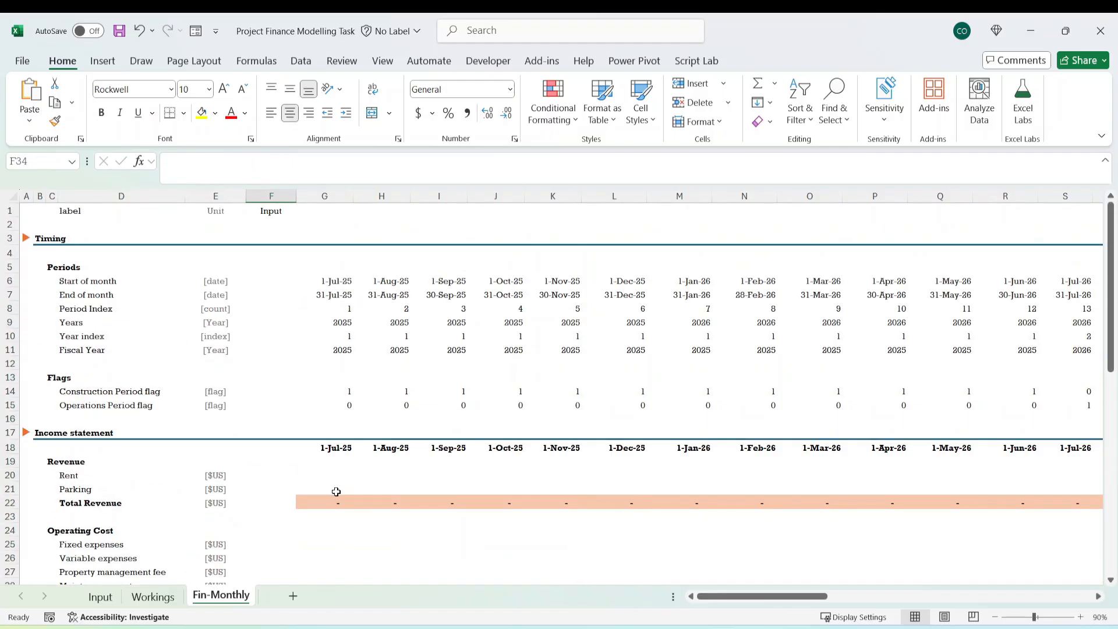
pyautogui.click(335, 281)
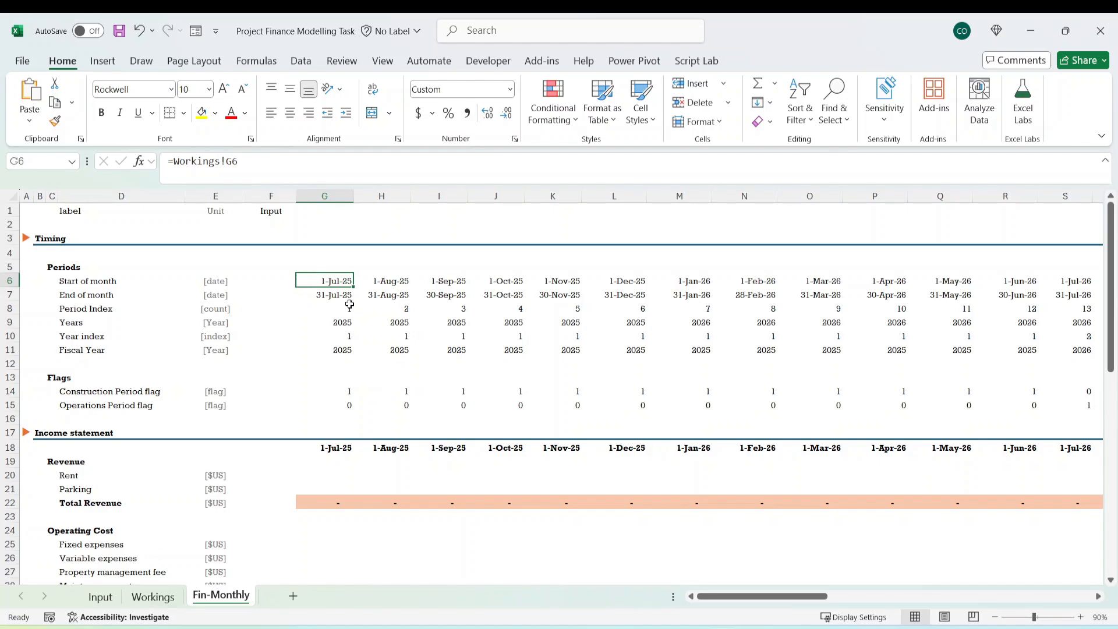
pyautogui.press('Down')
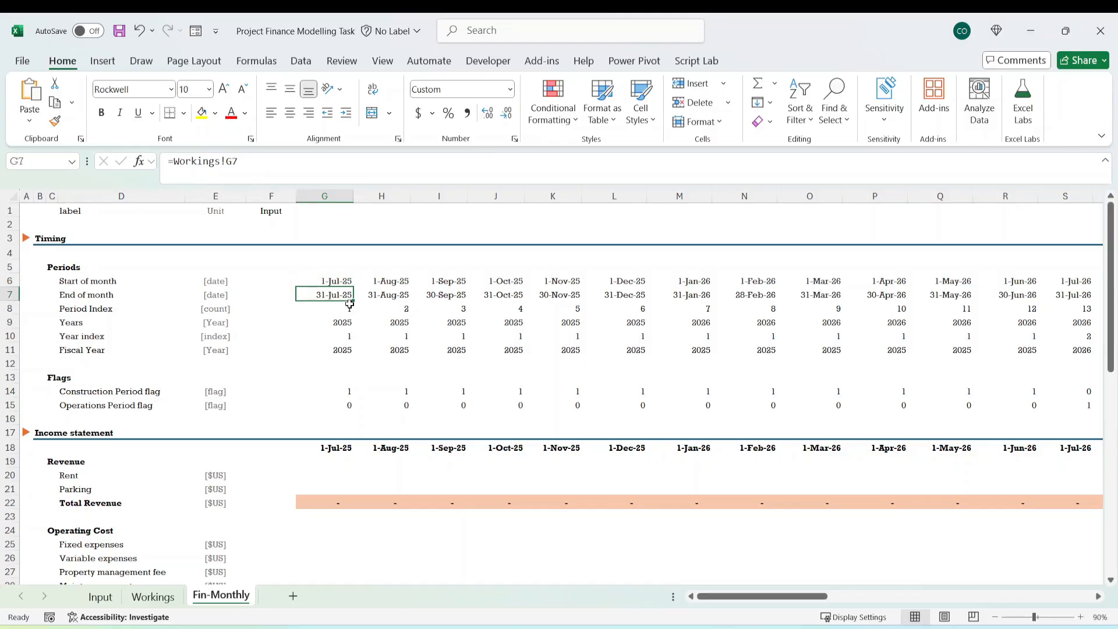
pyautogui.press('Up')
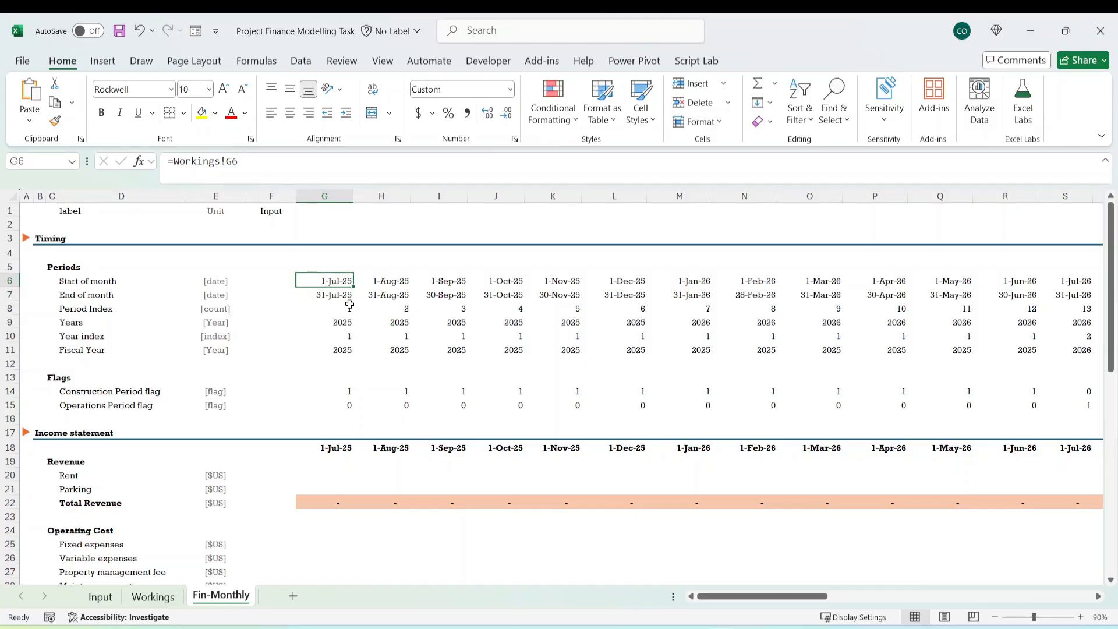
pyautogui.hotkey('ctrl', '[')
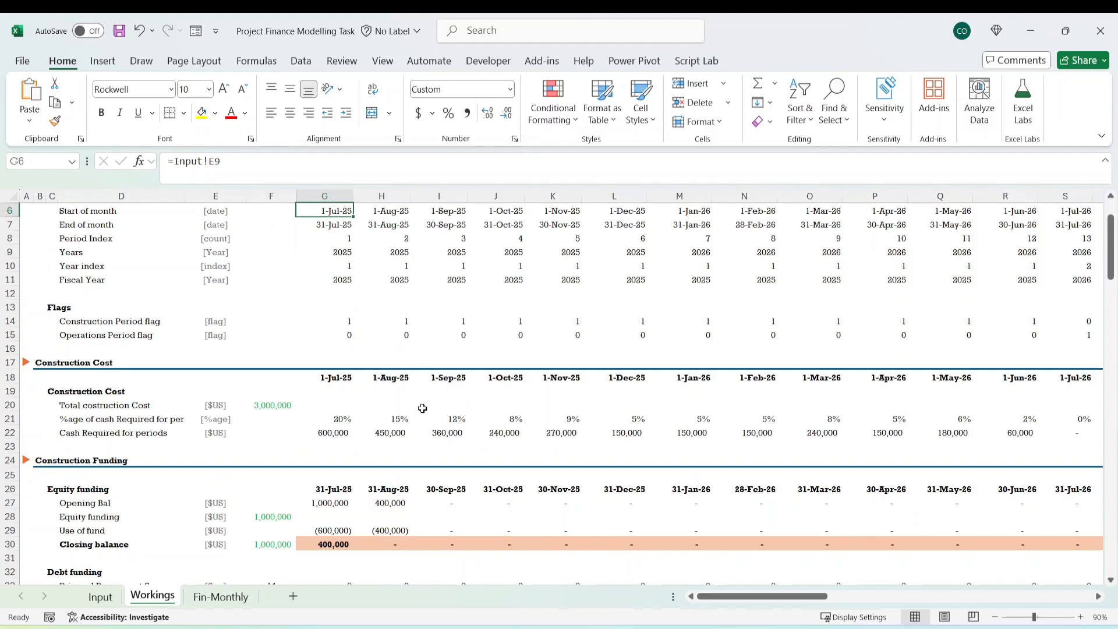
# Examine the timing formulas on the Workings sheet for the end of month, years, year index and fiscal year rows.
pyautogui.scroll(2, 367, 413)
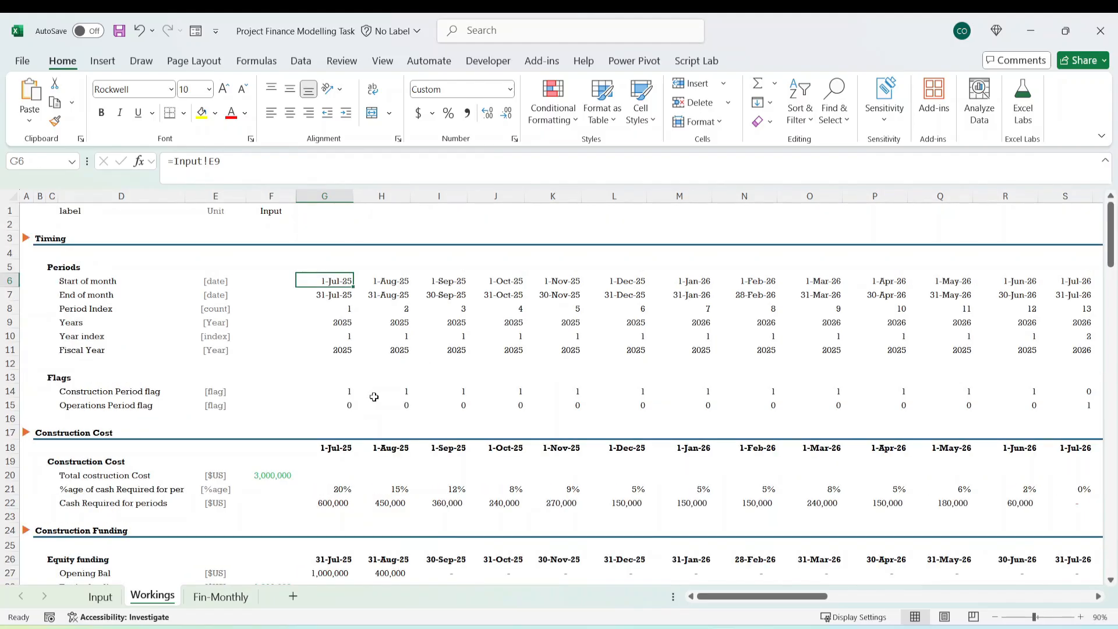
pyautogui.click(335, 325)
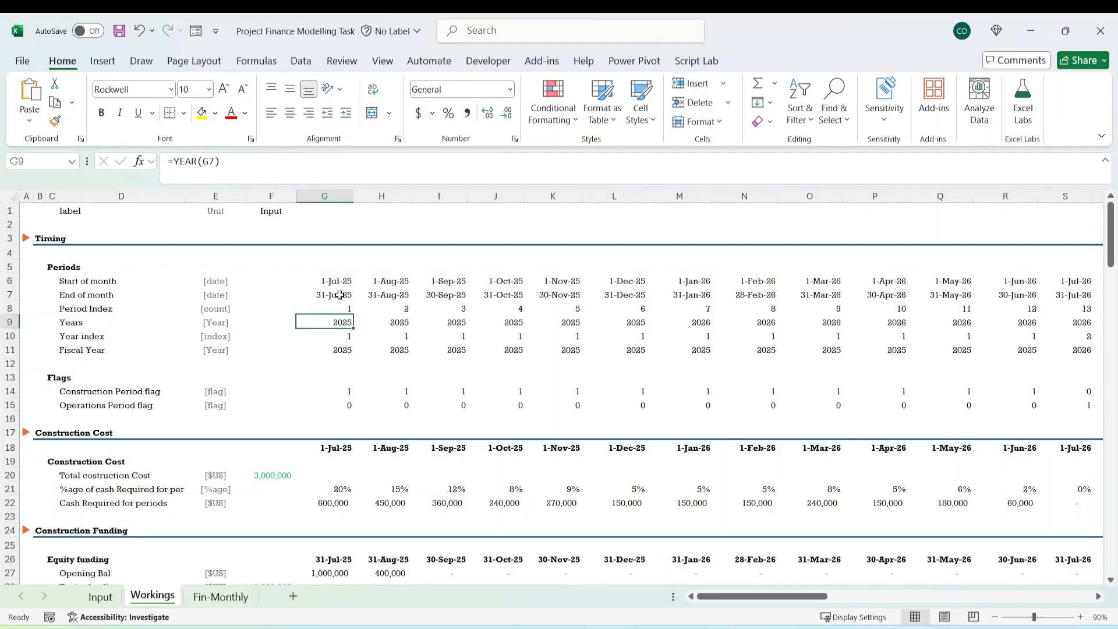
pyautogui.click(342, 295)
pyautogui.click(349, 349)
pyautogui.click(367, 323)
pyautogui.click(345, 350)
pyautogui.click(455, 332)
pyautogui.click(389, 293)
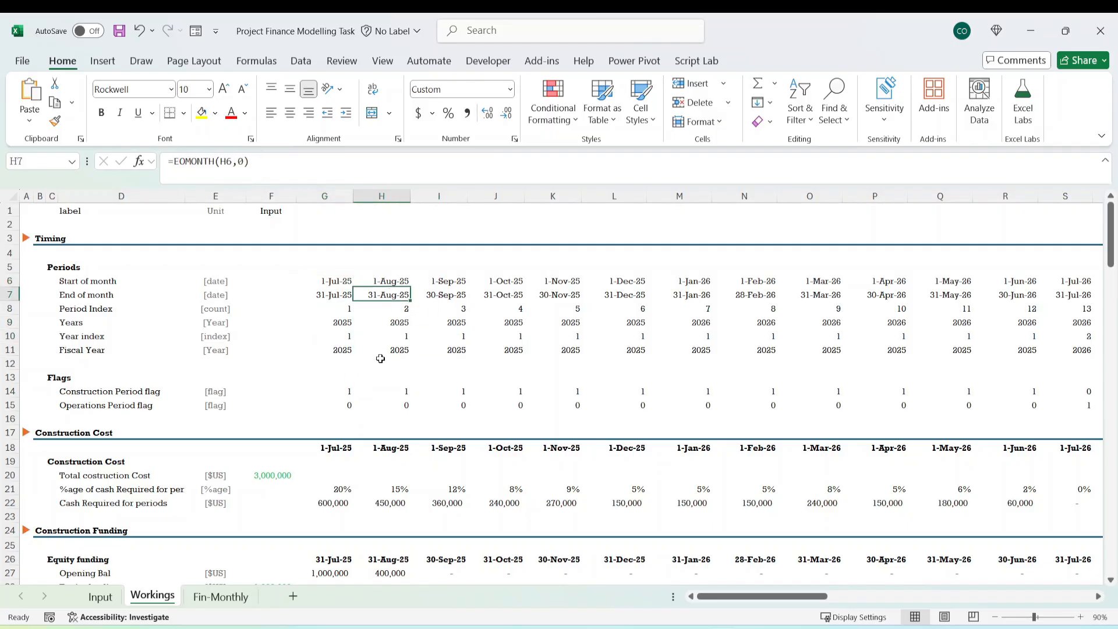
pyautogui.click(389, 376)
# Inspect the first-month Period Index and Year index links on the Fin-Monthly sheet.
pyautogui.click(221, 596)
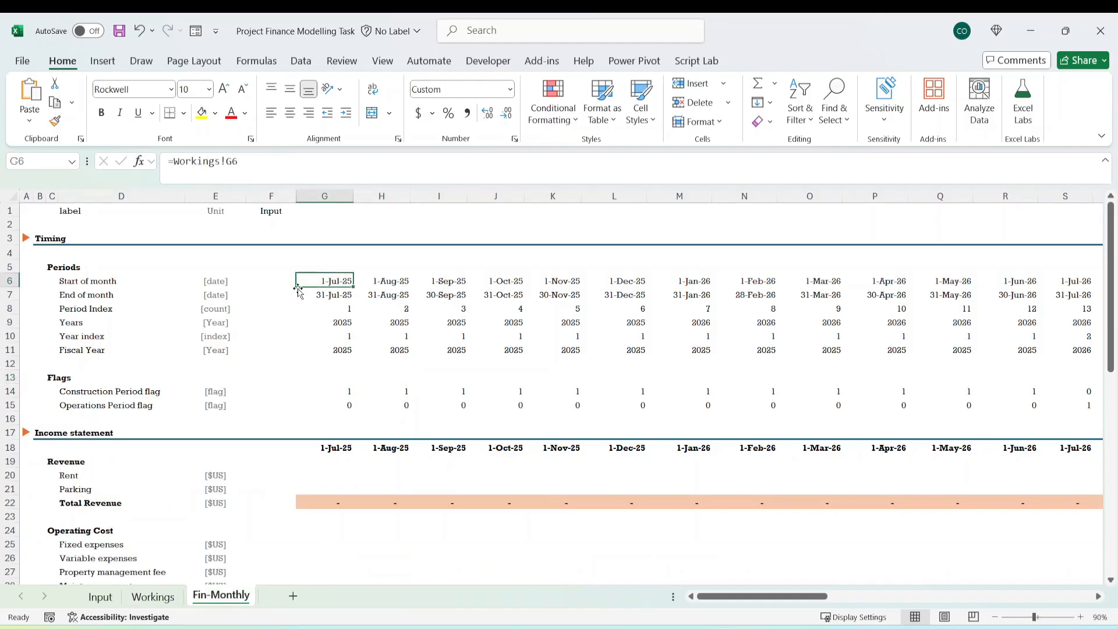
pyautogui.click(341, 310)
pyautogui.click(344, 336)
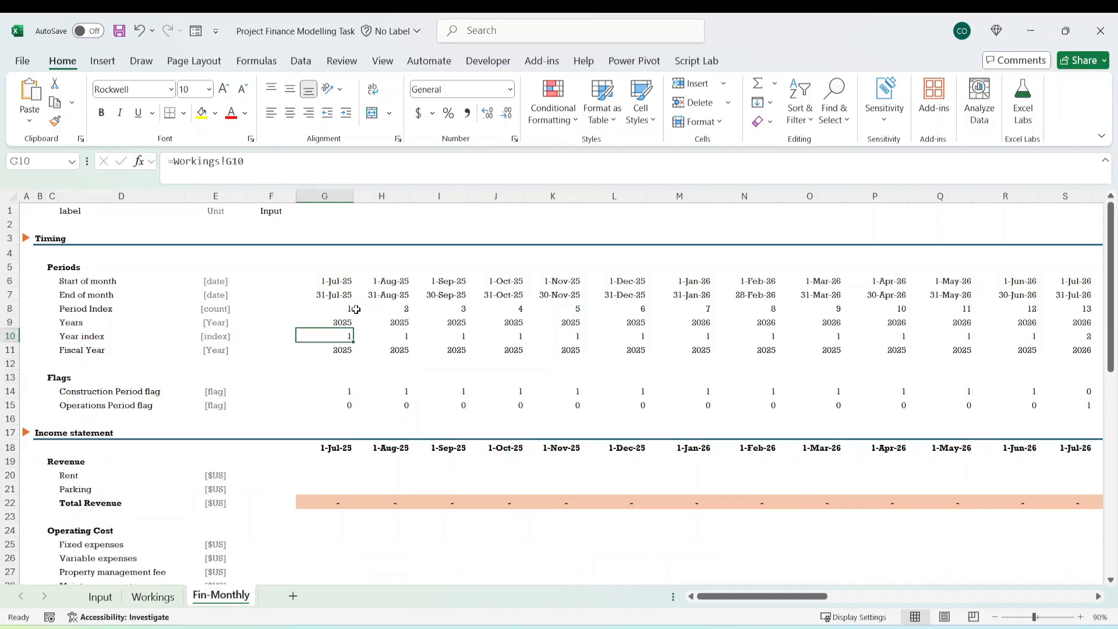
# Inspect the first-month timing links on Fin-Monthly, from Start of month to Fiscal Year, and the End of month formula on Workings.
pyautogui.click(345, 320)
pyautogui.click(341, 349)
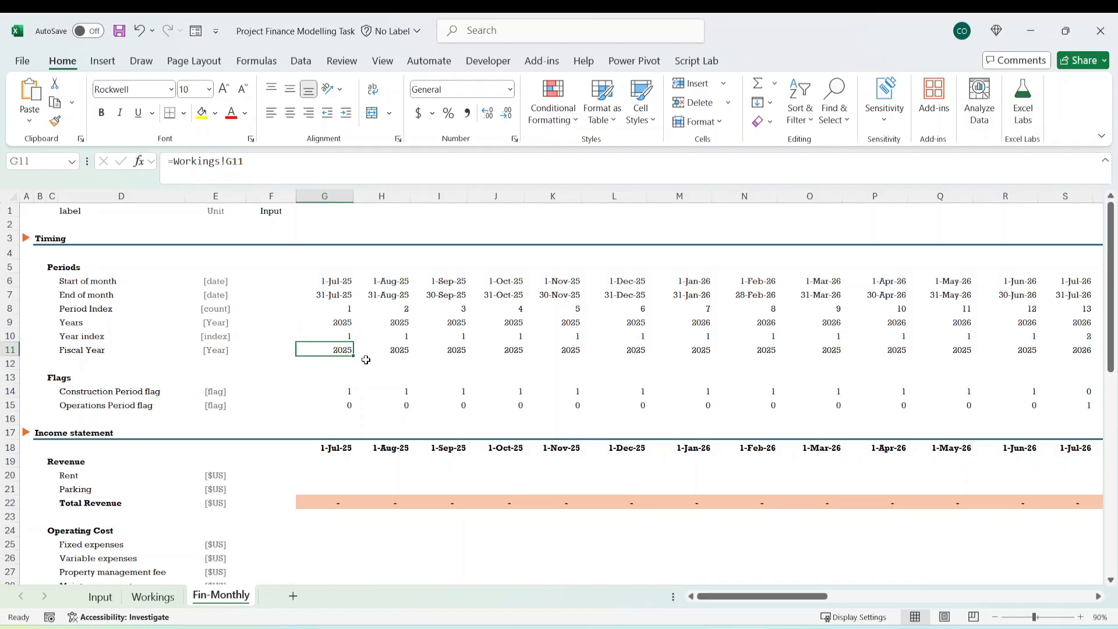
pyautogui.click(337, 502)
pyautogui.click(153, 596)
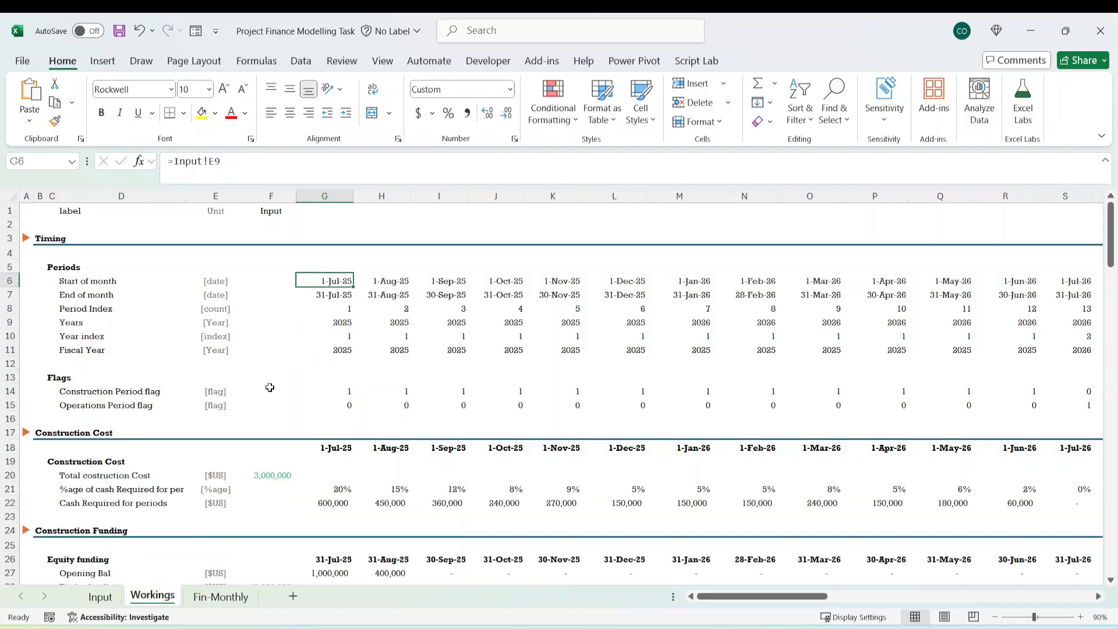
pyautogui.click(342, 297)
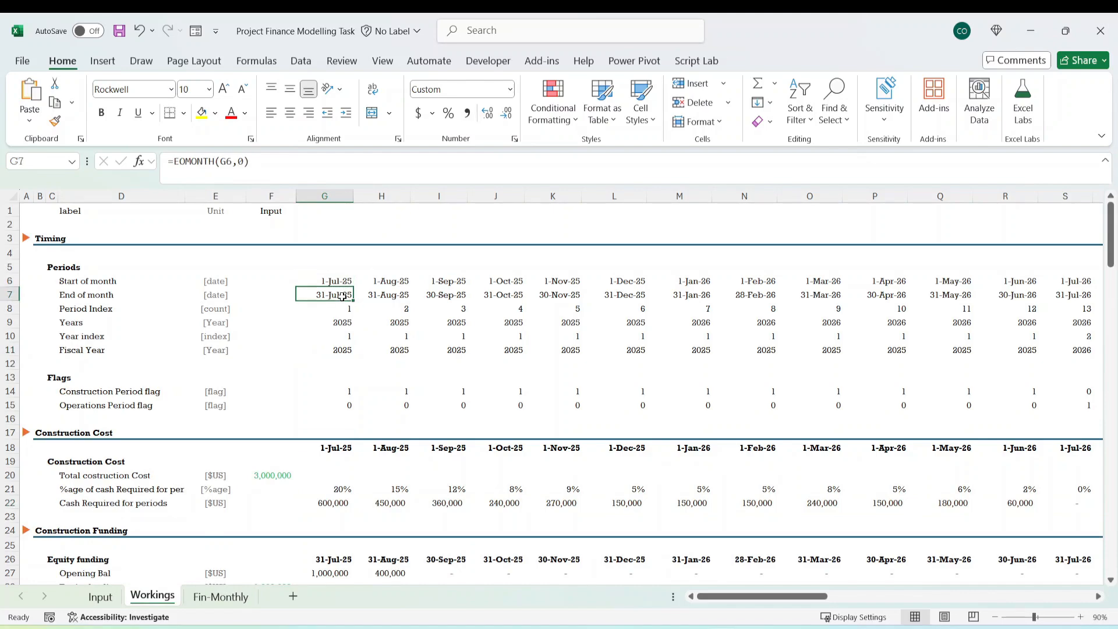
pyautogui.click(226, 597)
pyautogui.click(337, 281)
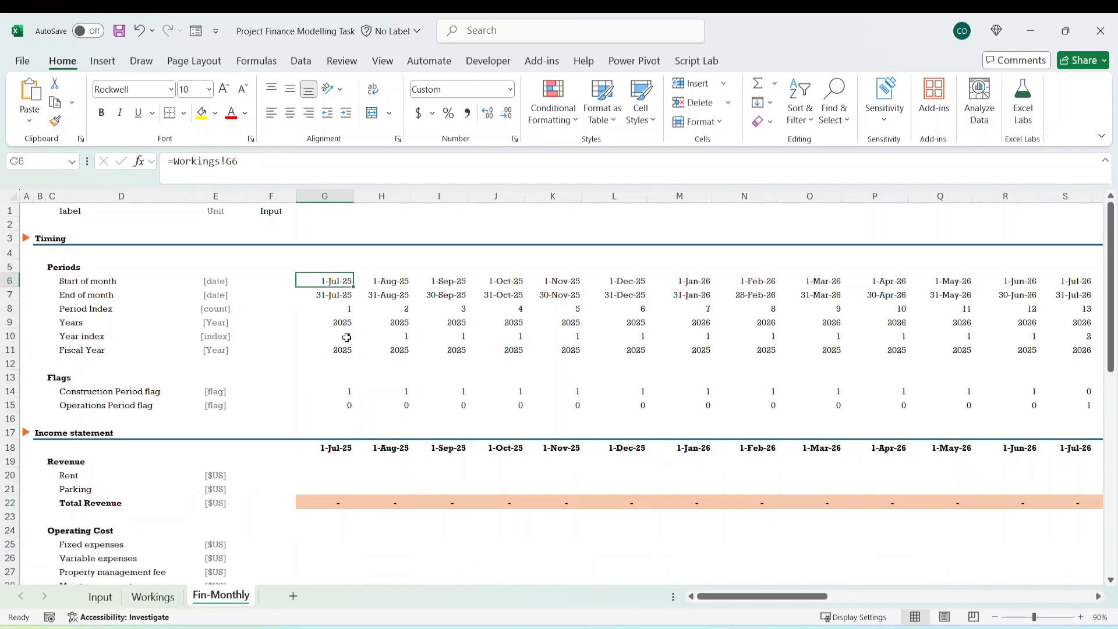
pyautogui.click(348, 294)
pyautogui.click(357, 363)
pyautogui.click(351, 311)
pyautogui.click(340, 348)
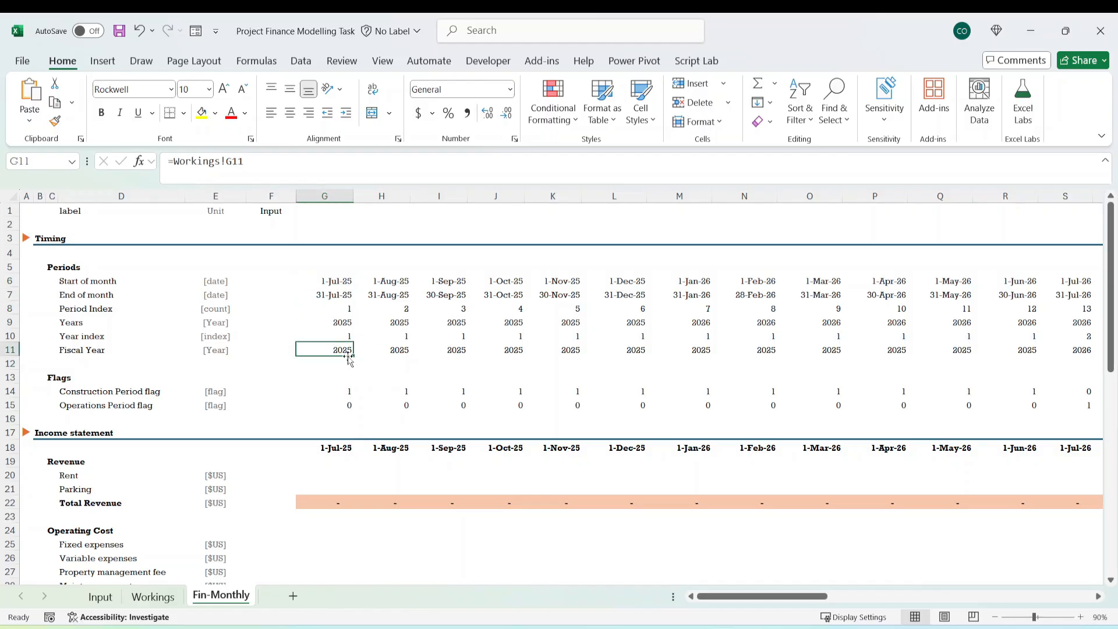
# Link the first-month Rent cell G20 on Fin-Monthly to the rent Revenue row on Workings with =Workings!G65.
pyautogui.scroll(-2, 399, 426)
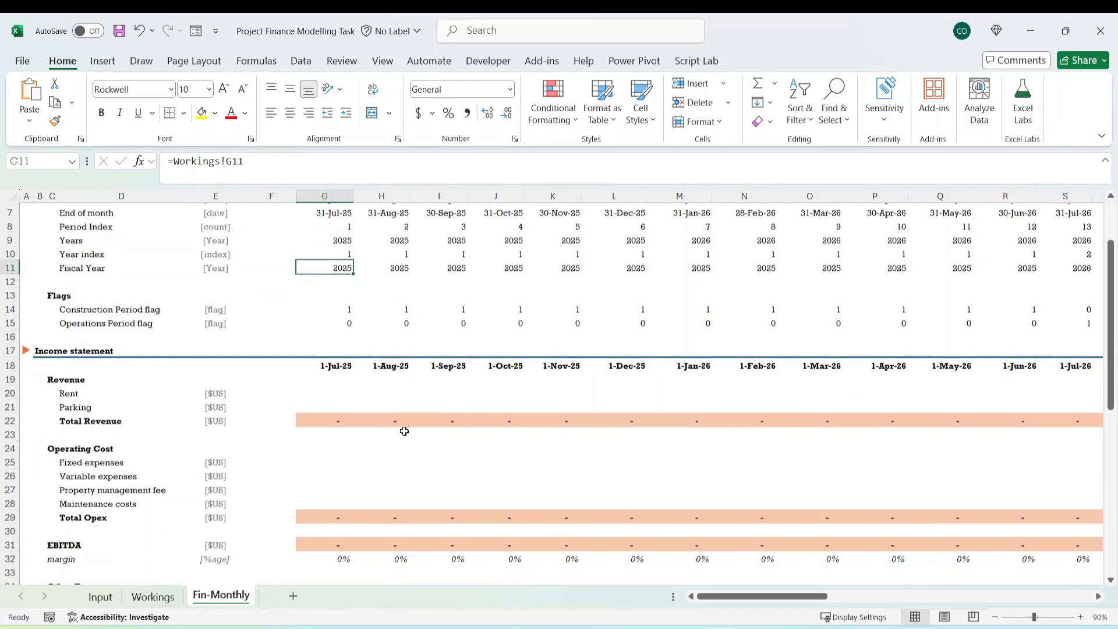
pyautogui.click(75, 396)
pyautogui.click(319, 395)
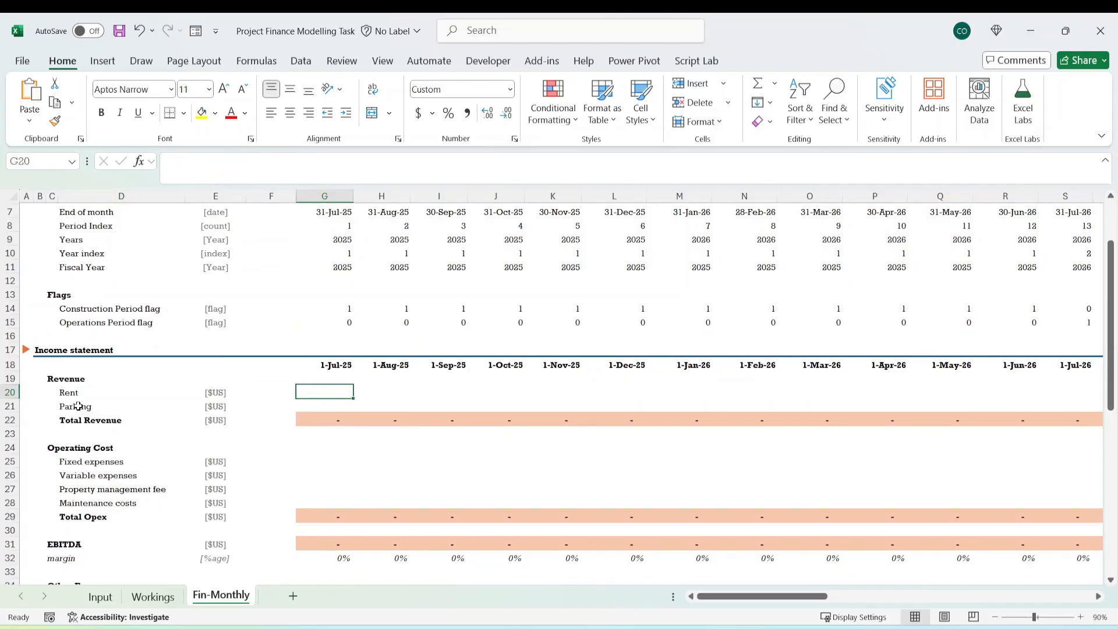
pyautogui.write('=')
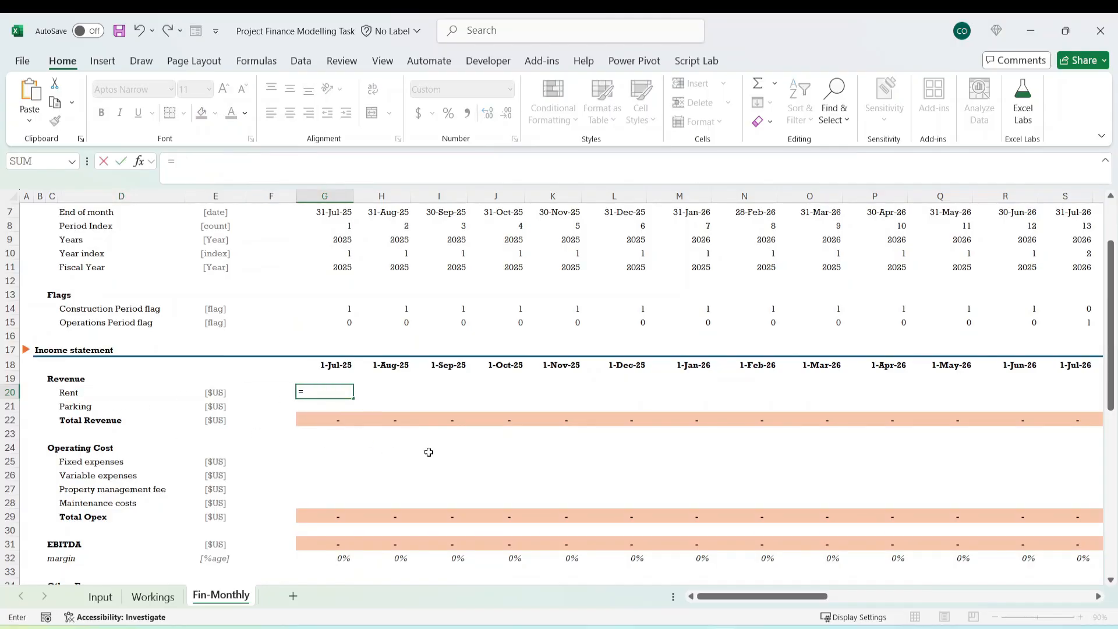
pyautogui.click(152, 597)
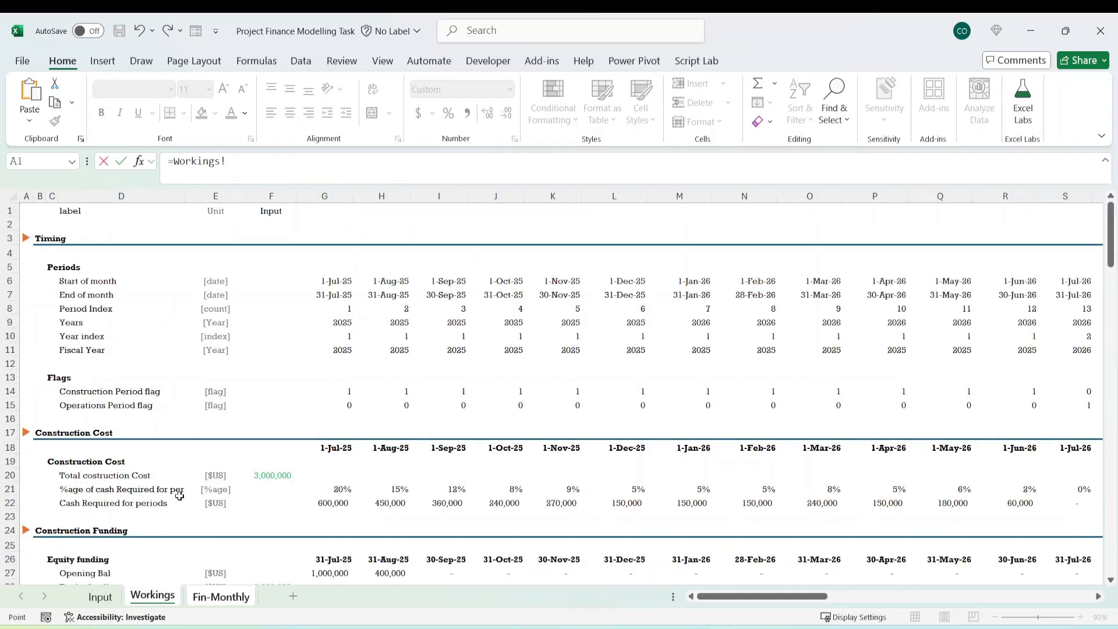
pyautogui.scroll(-11, 180, 496)
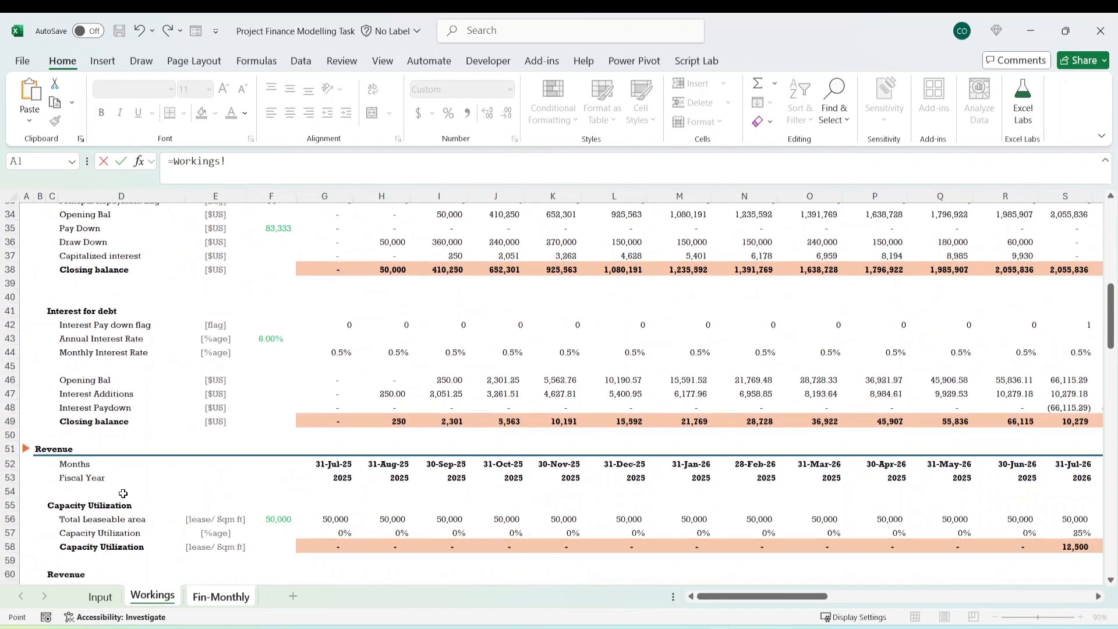
pyautogui.scroll(-1, 110, 469)
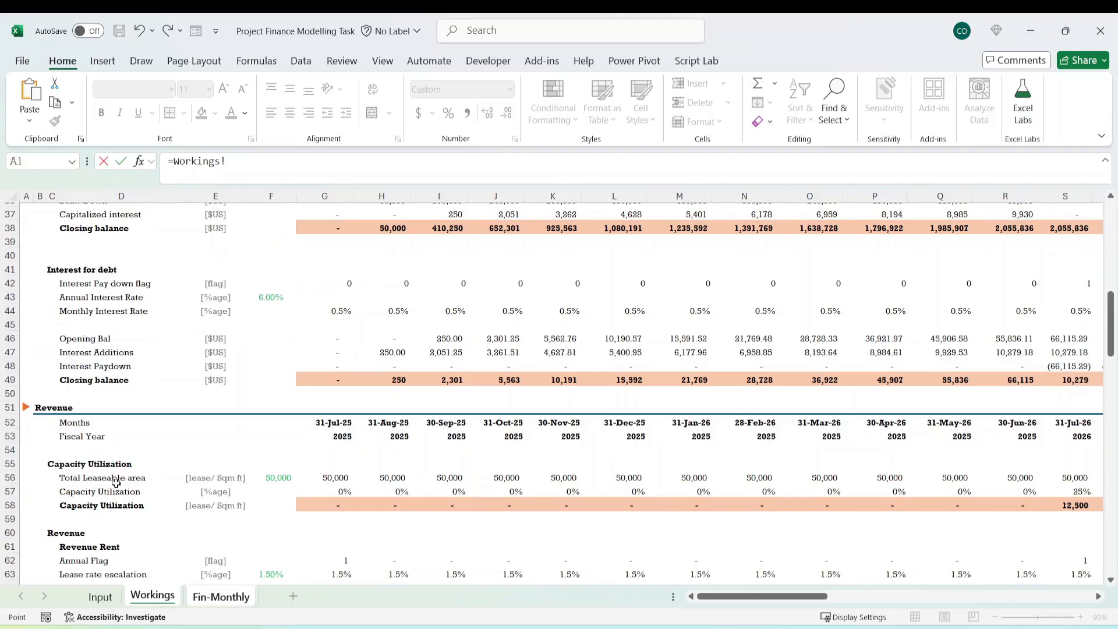
pyautogui.scroll(11, 87, 464)
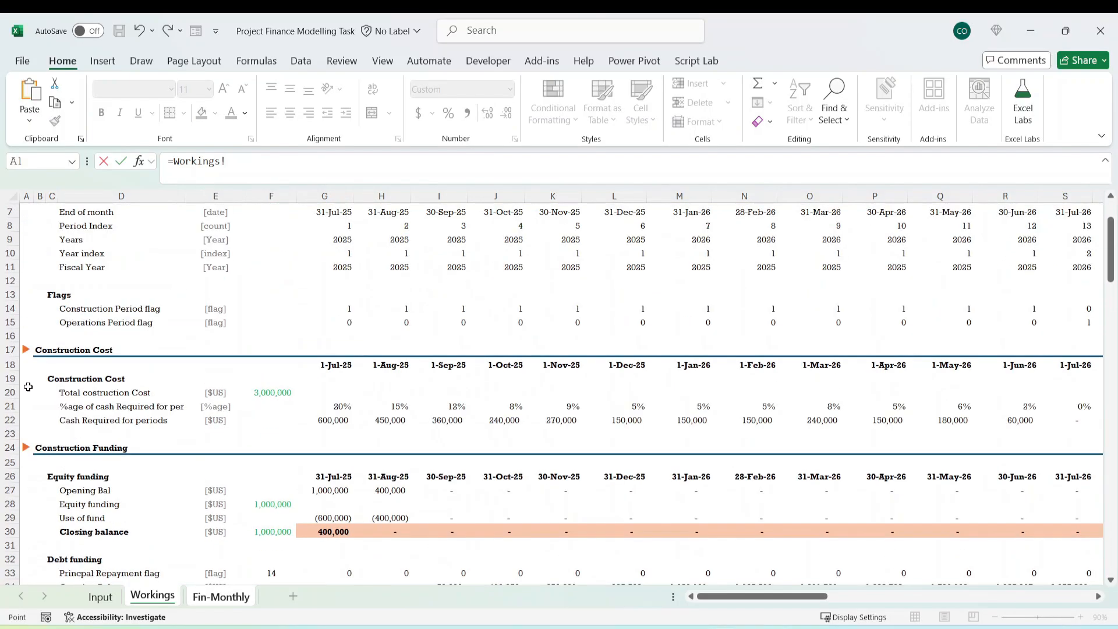
pyautogui.scroll(-3, 41, 407)
pyautogui.scroll(-8, 148, 483)
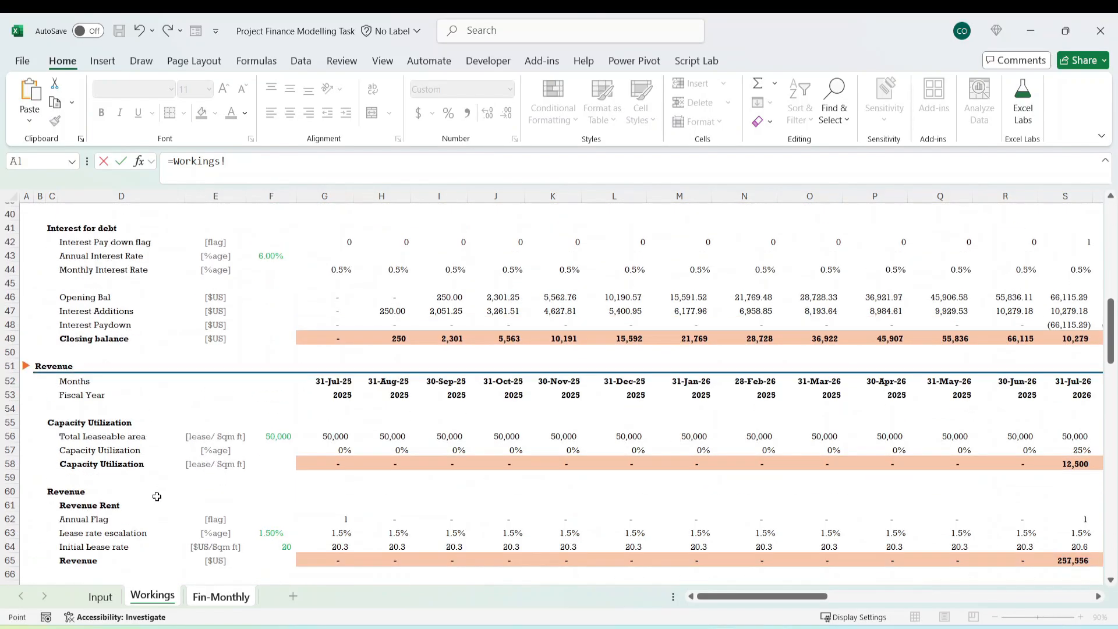
pyautogui.scroll(-1, 155, 499)
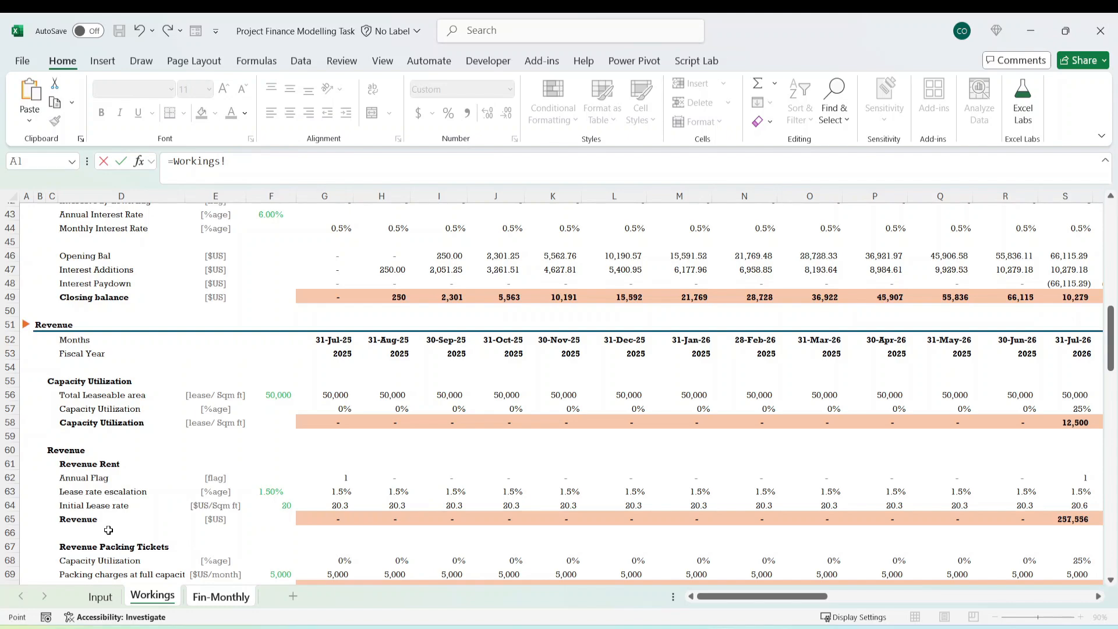
pyautogui.click(331, 518)
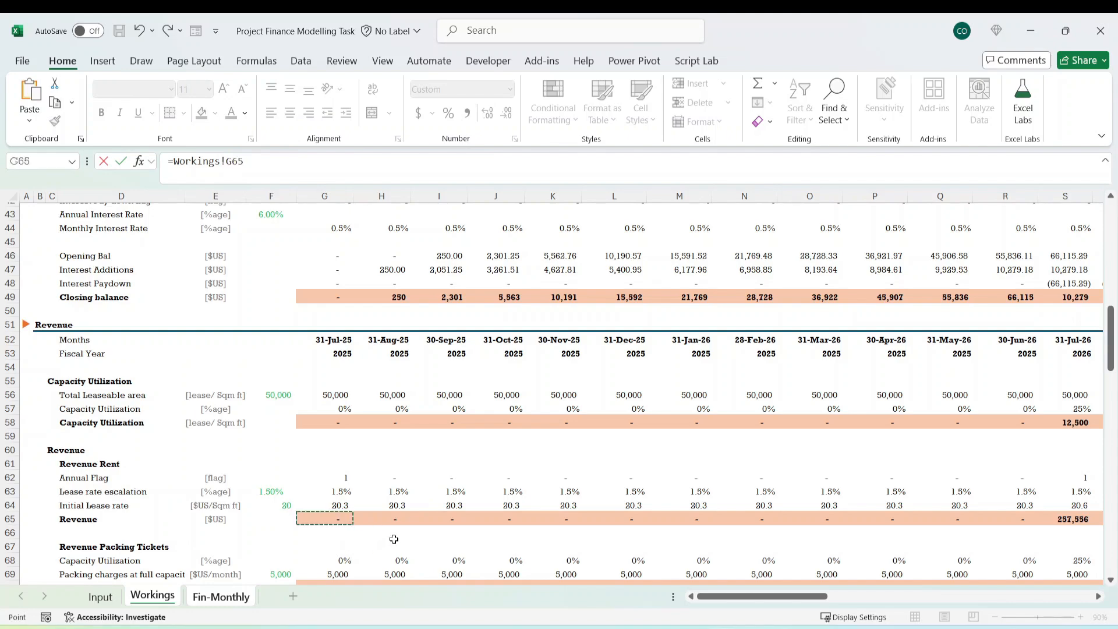
pyautogui.hotkey('ctrl', 'Return')
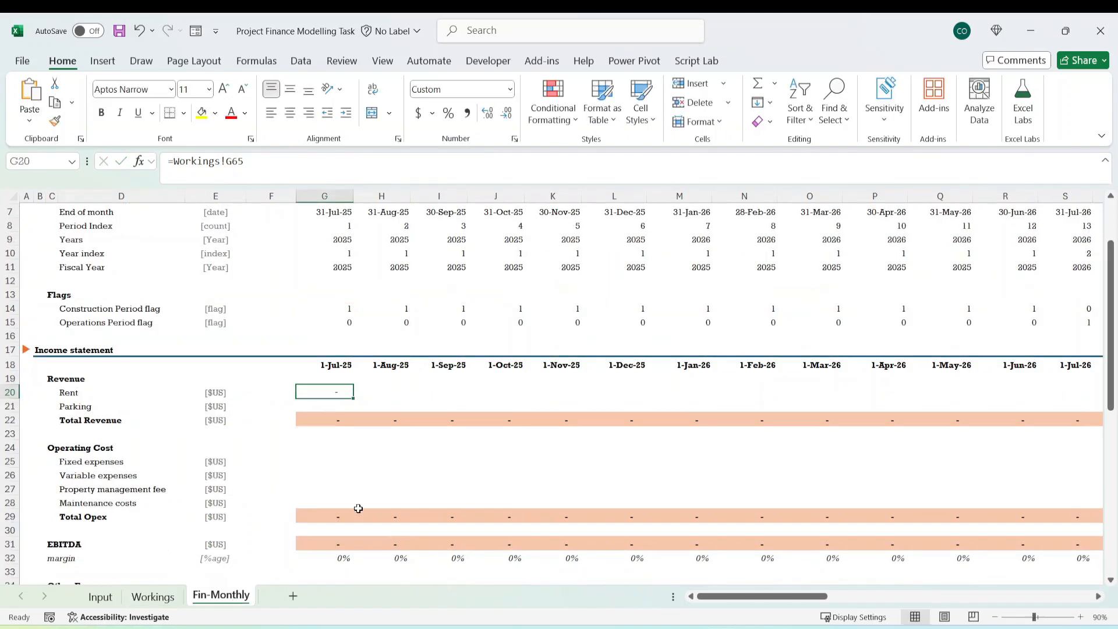
# Link the first-month Parking cell G21 on Fin-Monthly to Packing Revenue on Workings with =Workings!G70.
pyautogui.press('Down')
pyautogui.press('Down')
pyautogui.press('Up')
pyautogui.press('Up')
pyautogui.press('Down')
pyautogui.press('Down')
pyautogui.press('Up')
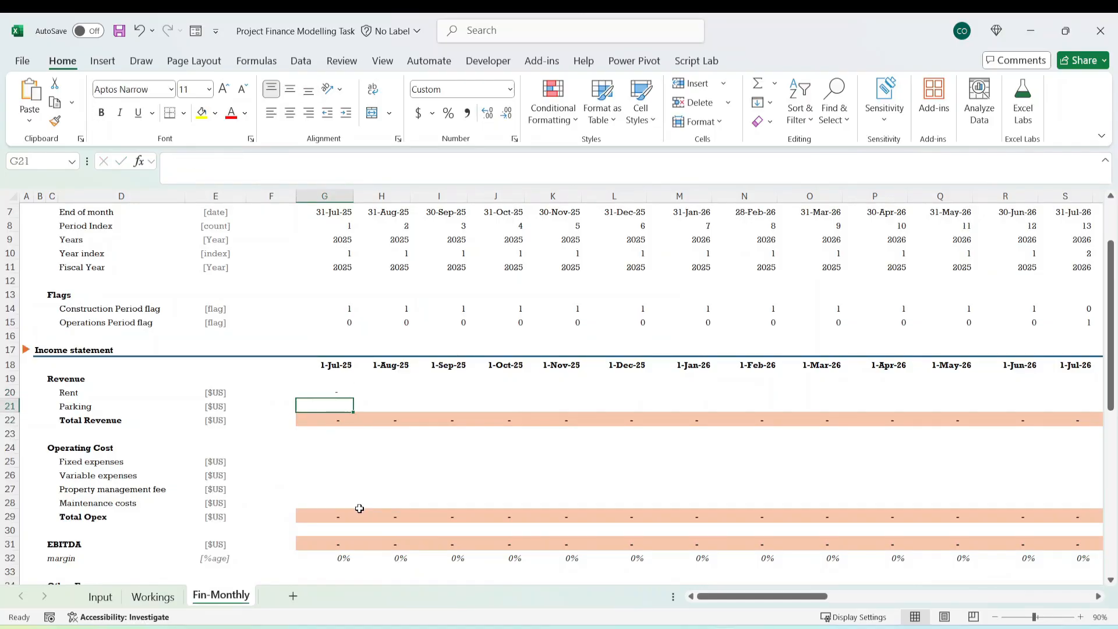
pyautogui.write('=')
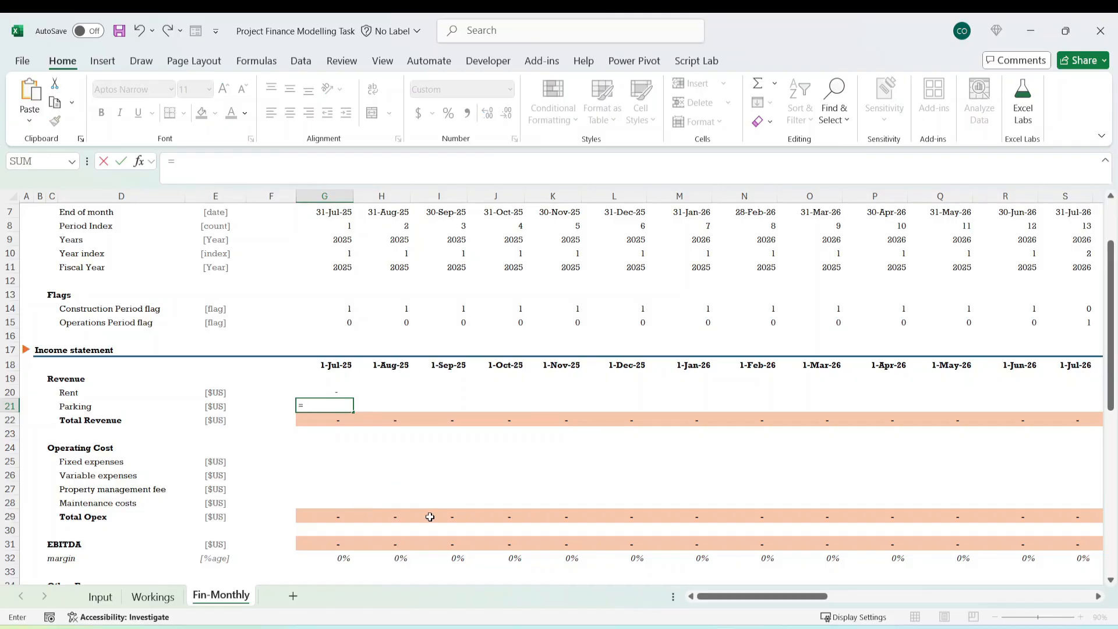
pyautogui.click(153, 595)
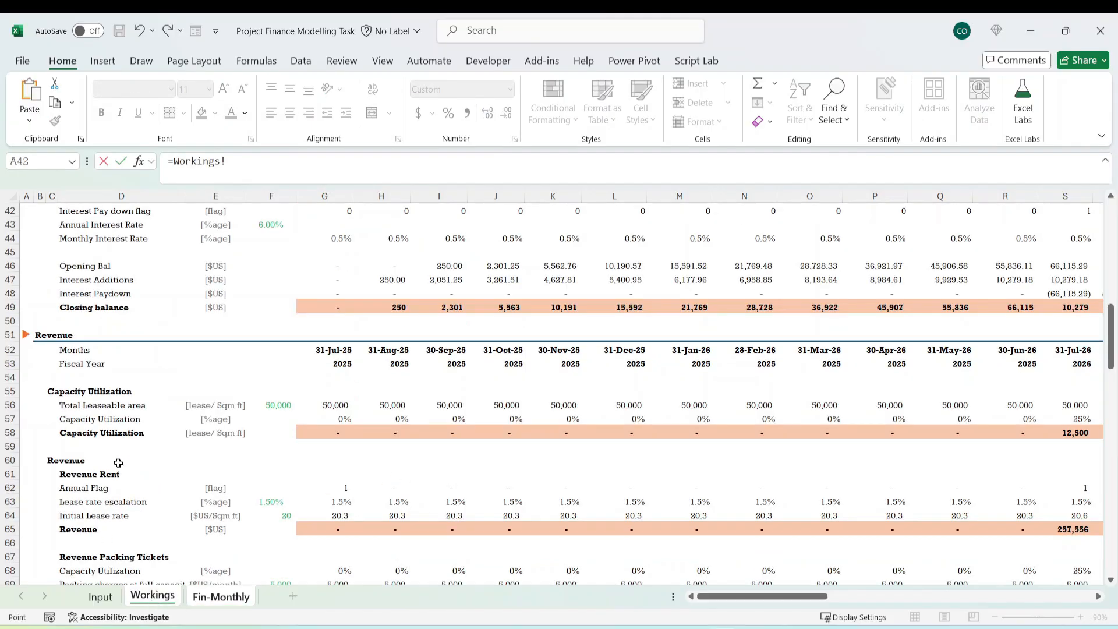
pyautogui.scroll(-3, 131, 480)
pyautogui.scroll(-1, 131, 480)
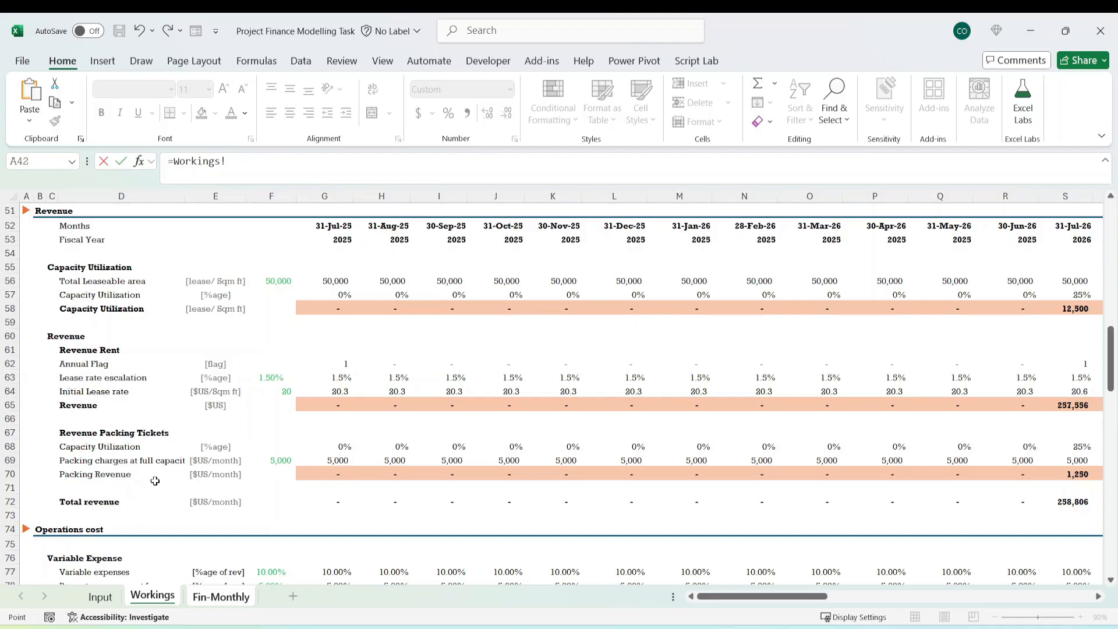
pyautogui.click(332, 475)
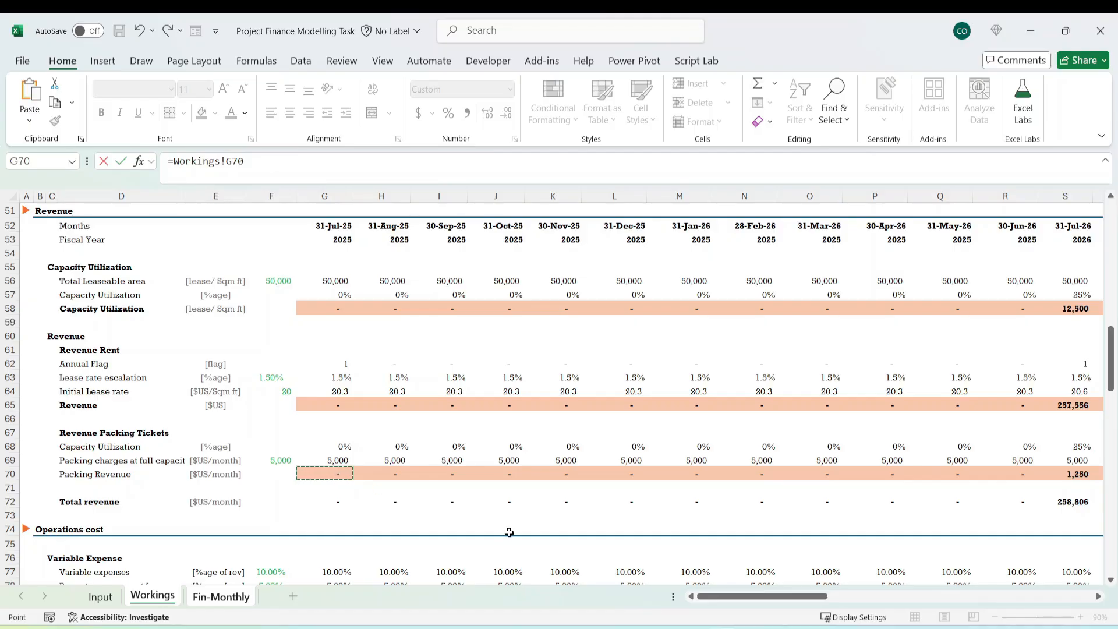
pyautogui.press('Return')
# Fill the first-month Rent, Parking and Total Revenue formulas across all months through June 2029 in column BB.
pyautogui.press('Up')
pyautogui.press('Up')
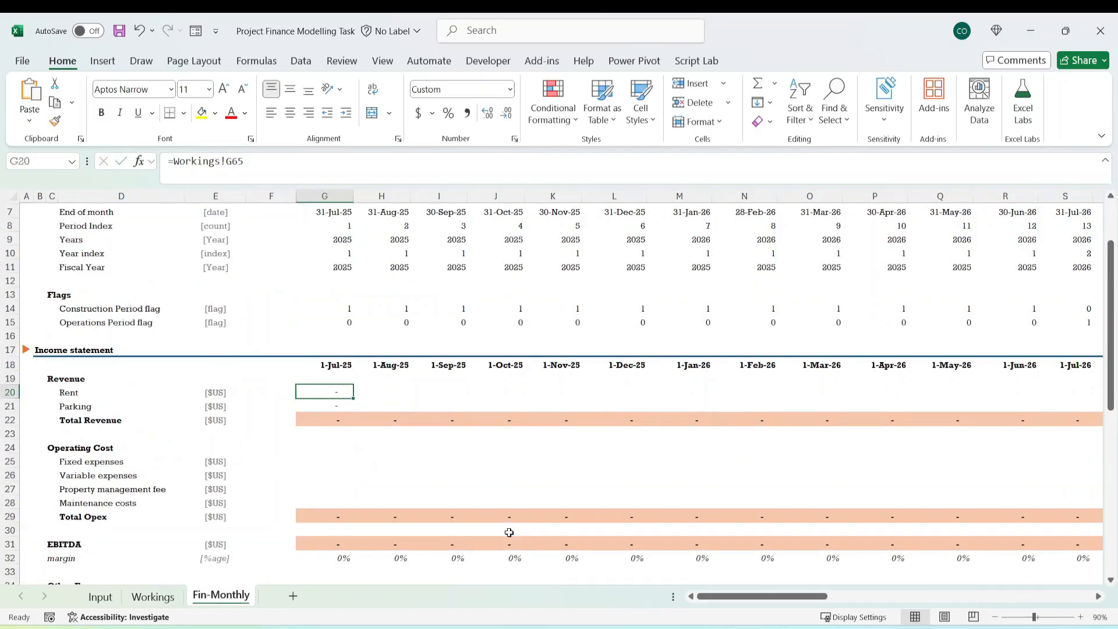
pyautogui.hotkey('shift', 'Down')
pyautogui.hotkey('shift', 'Down')
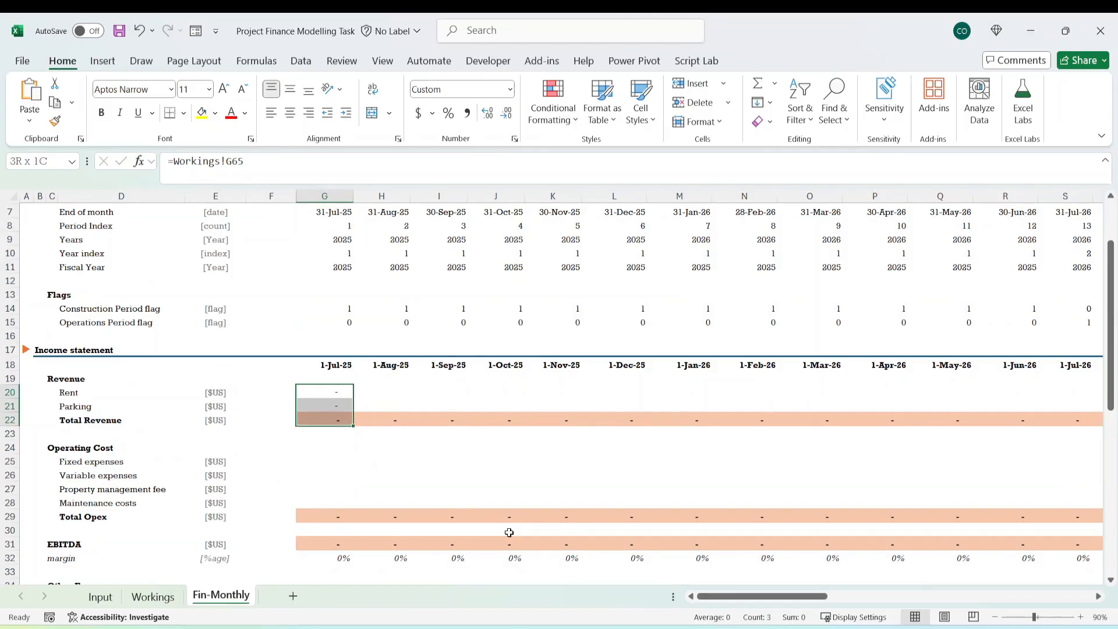
pyautogui.hotkey('ctrl', 'shift', 'Right')
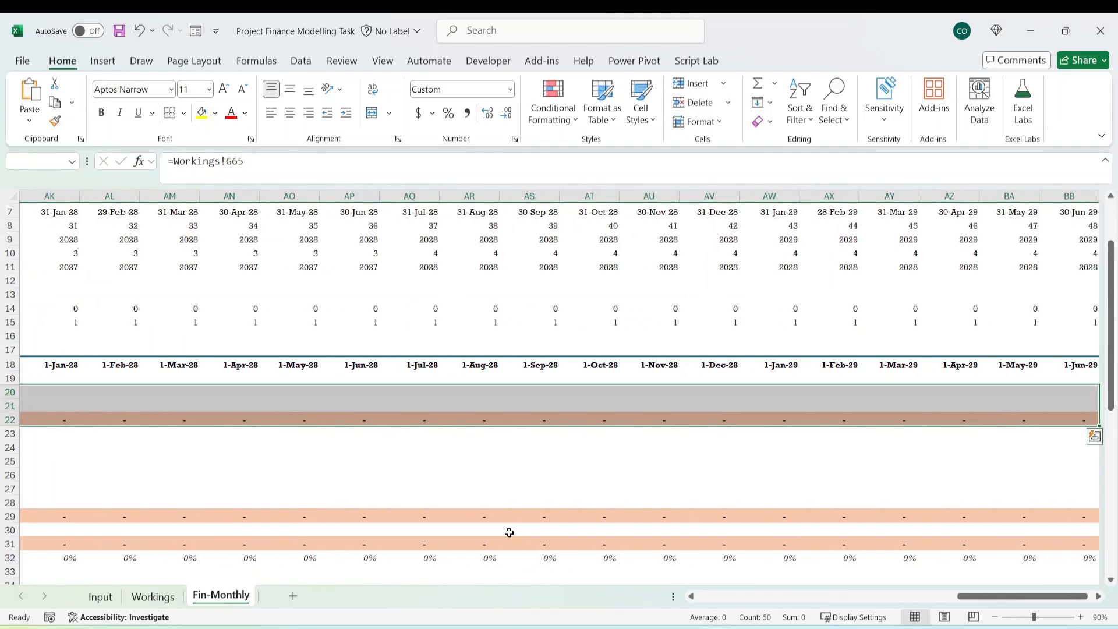
pyautogui.hotkey('ctrl', 'r')
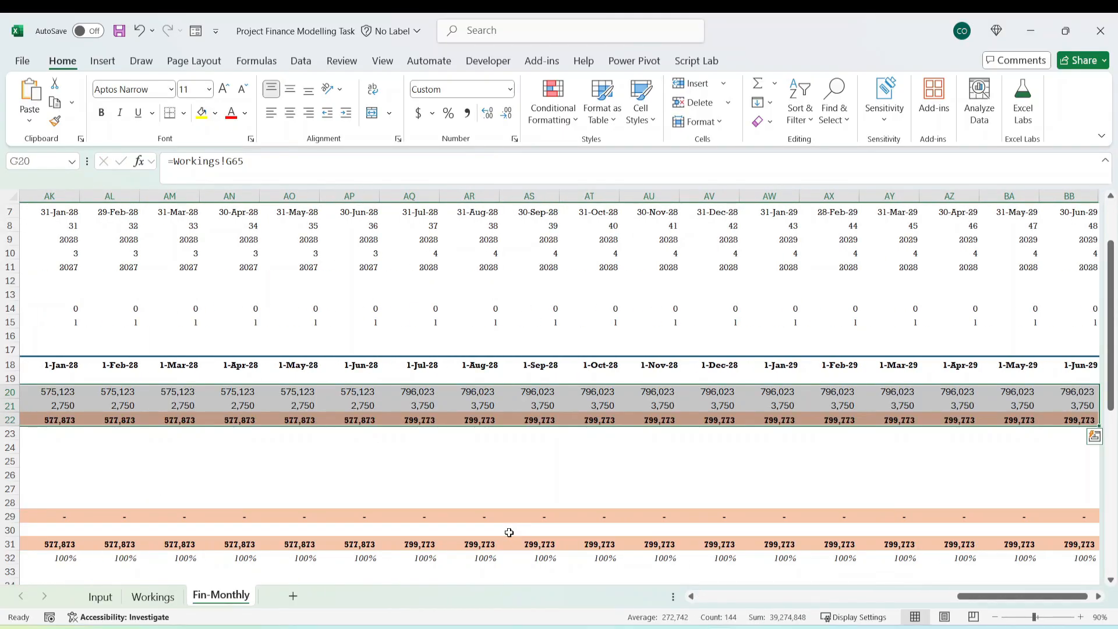
# Examine the Rent and Parking rows on Fin-Monthly across the construction months from July 2025 to June 2026.
pyautogui.press('Left')
pyautogui.press('Left')
pyautogui.press('Left')
pyautogui.press('Left')
pyautogui.press('Right')
pyautogui.press('Right')
pyautogui.press('Right')
pyautogui.press('Right')
pyautogui.press('Right')
pyautogui.press('Down')
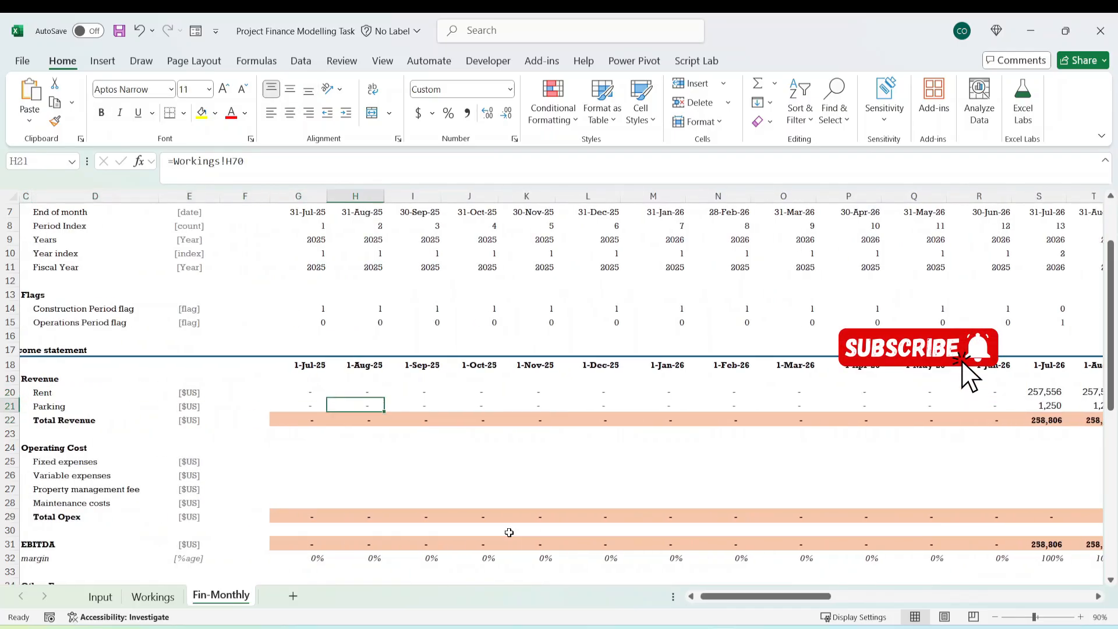
pyautogui.press('Up')
pyautogui.press('Down')
pyautogui.press('Up')
pyautogui.hotkey('shift', 'Down')
pyautogui.hotkey('shift', 'Right')
pyautogui.hotkey('shift', 'Right')
pyautogui.hotkey('shift', 'Right')
pyautogui.hotkey('shift', 'Right')
pyautogui.hotkey('shift', 'Right')
pyautogui.hotkey('shift', 'Right')
pyautogui.hotkey('shift', 'Right')
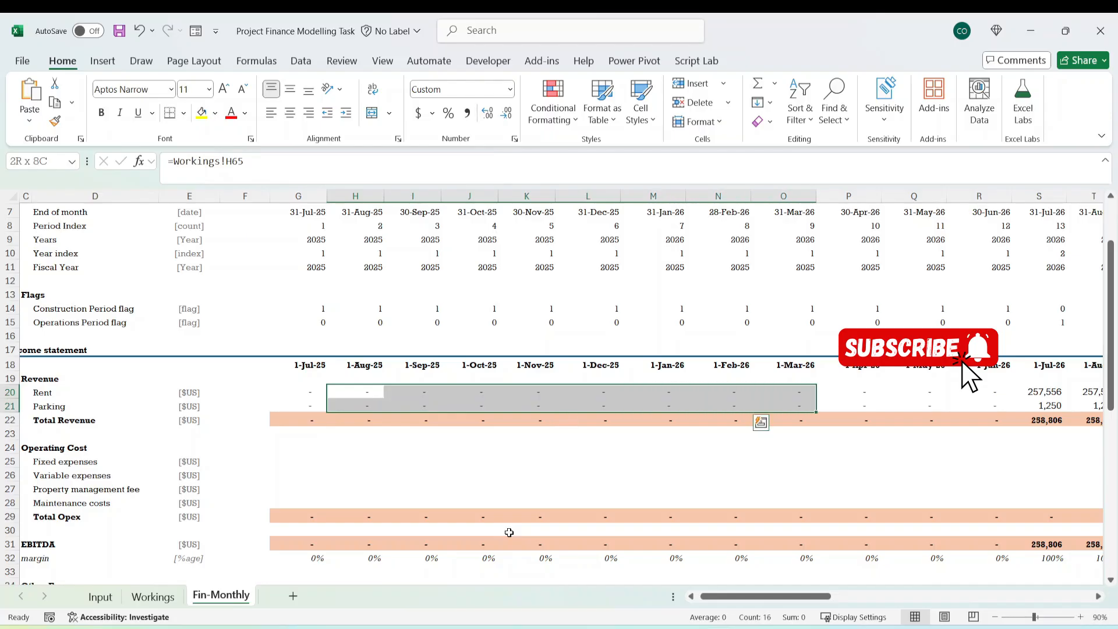
pyautogui.hotkey('shift', 'Right')
pyautogui.hotkey('shift', 'Right')
pyautogui.hotkey('shift', 'Right')
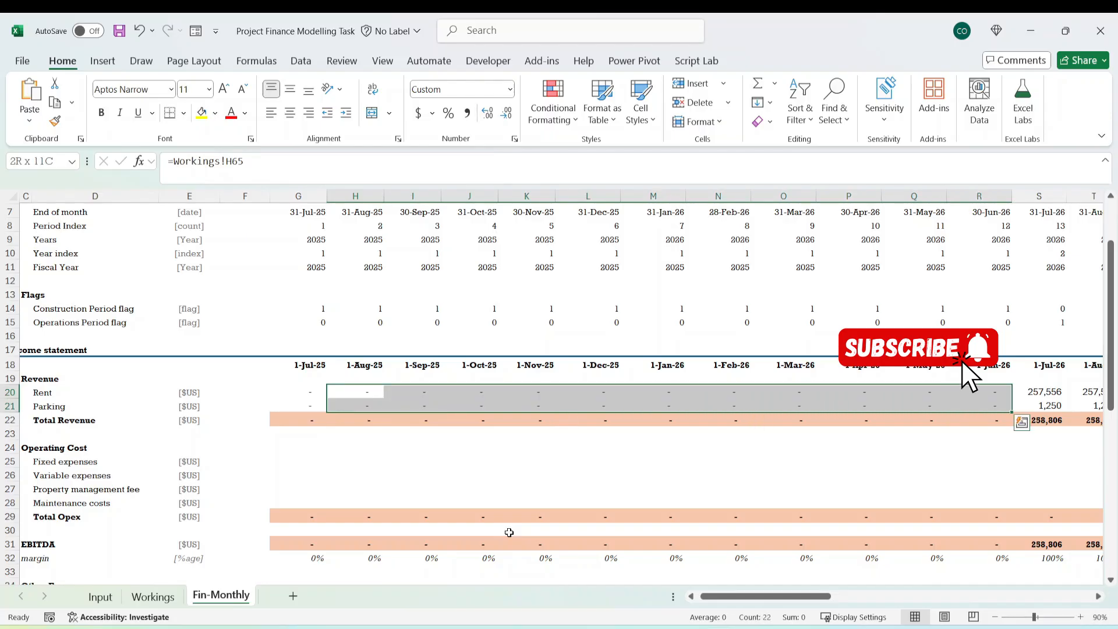
pyautogui.click(301, 392)
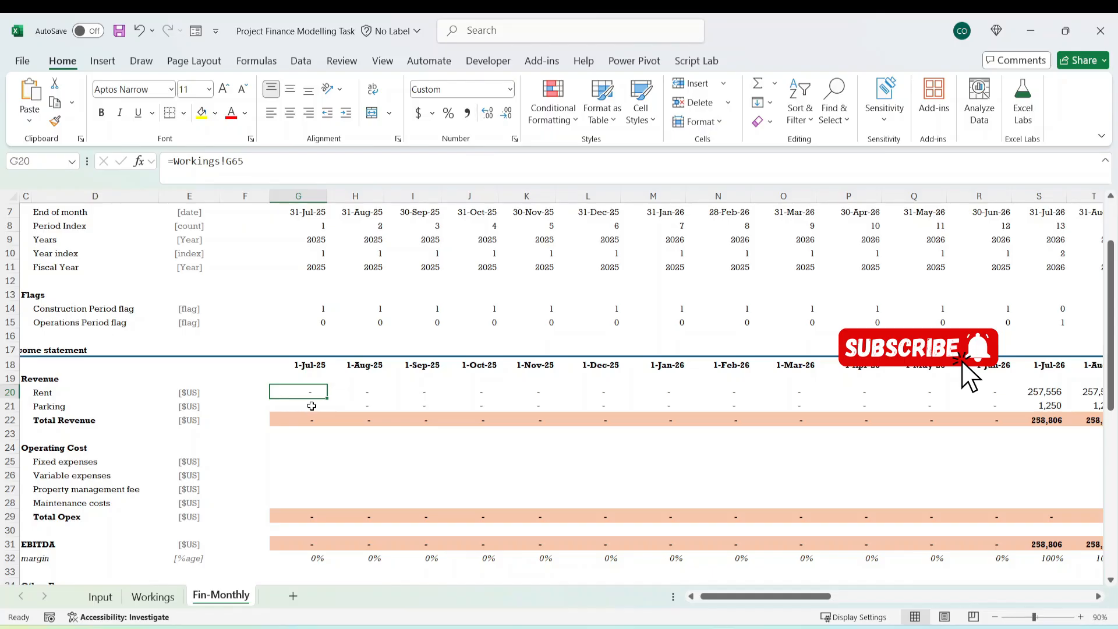
# Examine the Construction and Operations Period flags on Workings and return to the first-month Rent cell on Fin-Monthly.
pyautogui.click(153, 597)
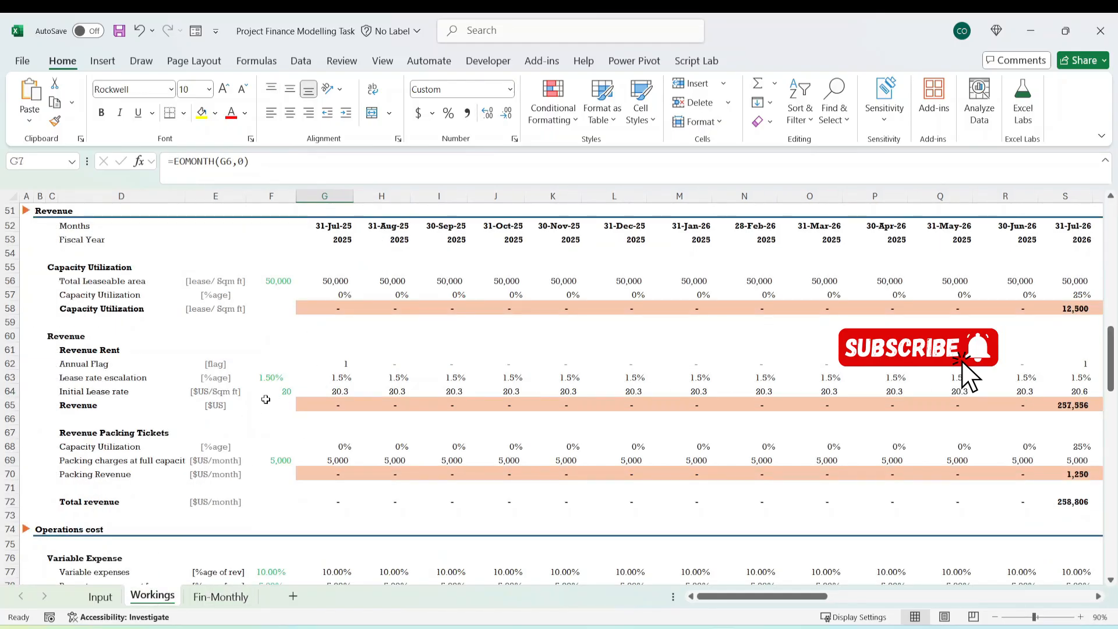
pyautogui.scroll(11, 249, 420)
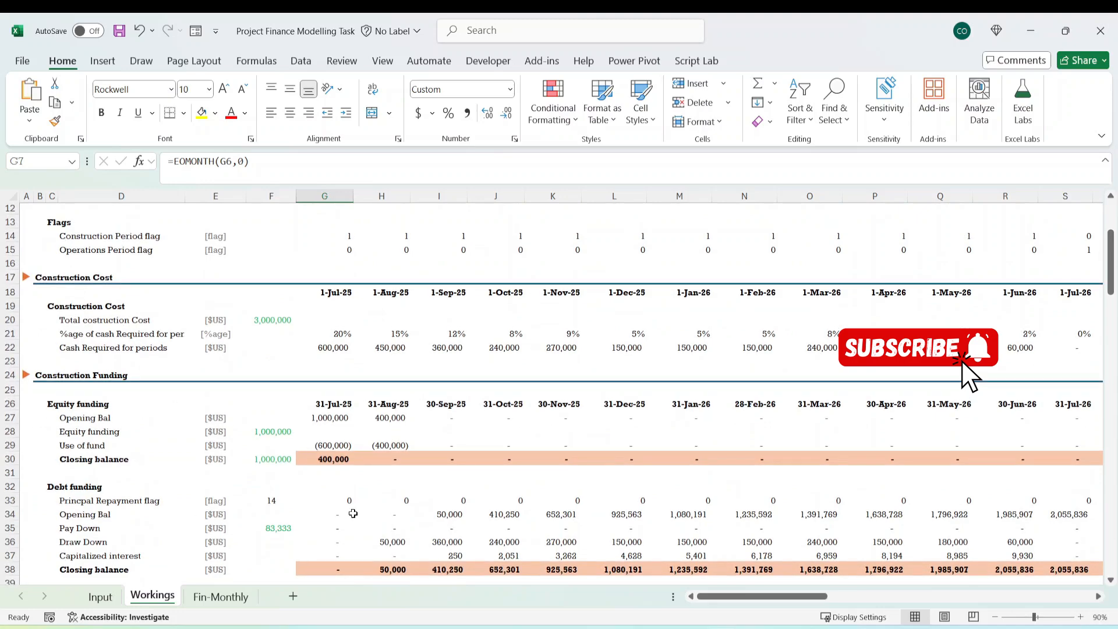
pyautogui.scroll(3, 391, 365)
pyautogui.click(97, 361)
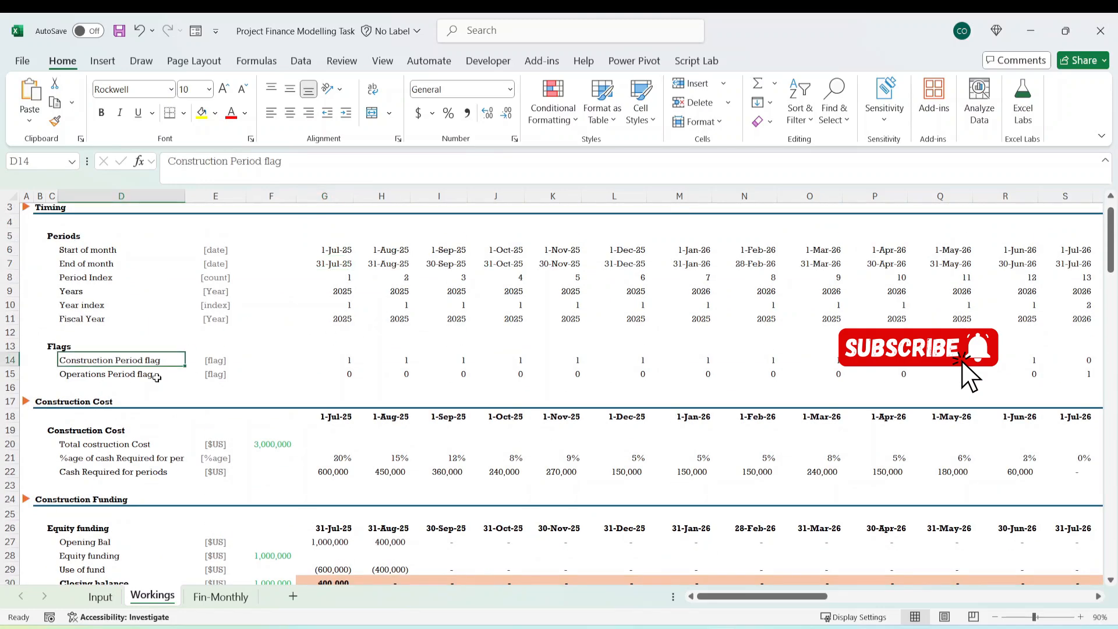
pyautogui.click(384, 375)
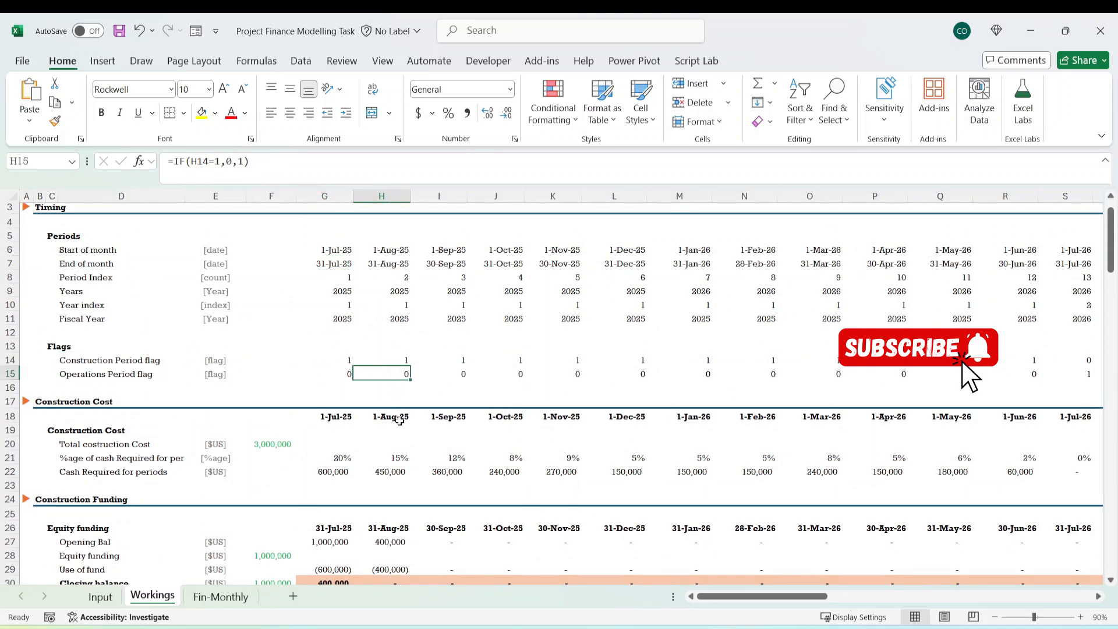
pyautogui.moveTo(215, 360); pyautogui.dragTo(518, 375)
pyautogui.click(221, 597)
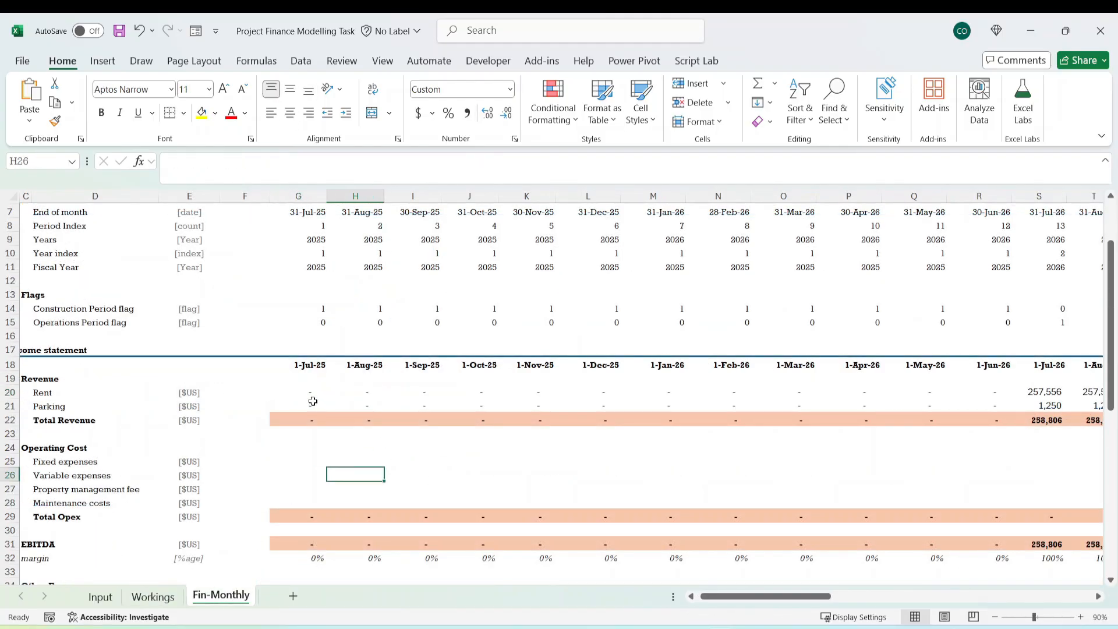
pyautogui.press('Down')
pyautogui.press('Down')
pyautogui.press('Up')
pyautogui.press('Up')
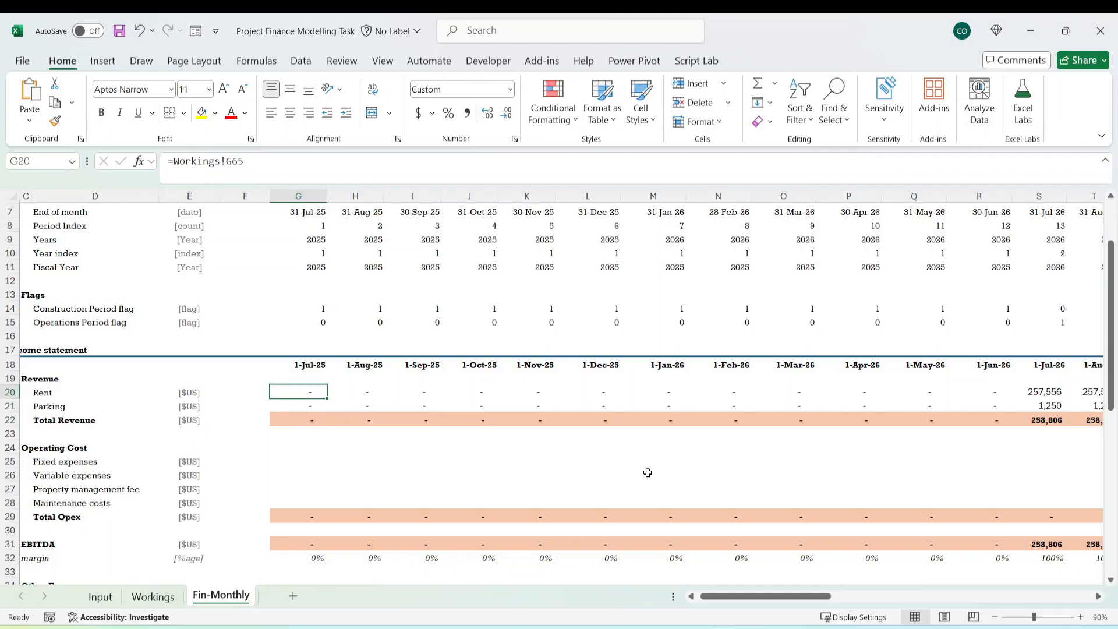
# Link the first-month Fixed expenses cell G25 on Fin-Monthly to Actual Fixed Expense on Workings with =Workings!G90.
pyautogui.hotkey('shift', 'Down')
pyautogui.hotkey('shift', 'Down')
pyautogui.press('Down')
pyautogui.press('Down')
pyautogui.press('Down')
pyautogui.press('Down')
pyautogui.press('Down')
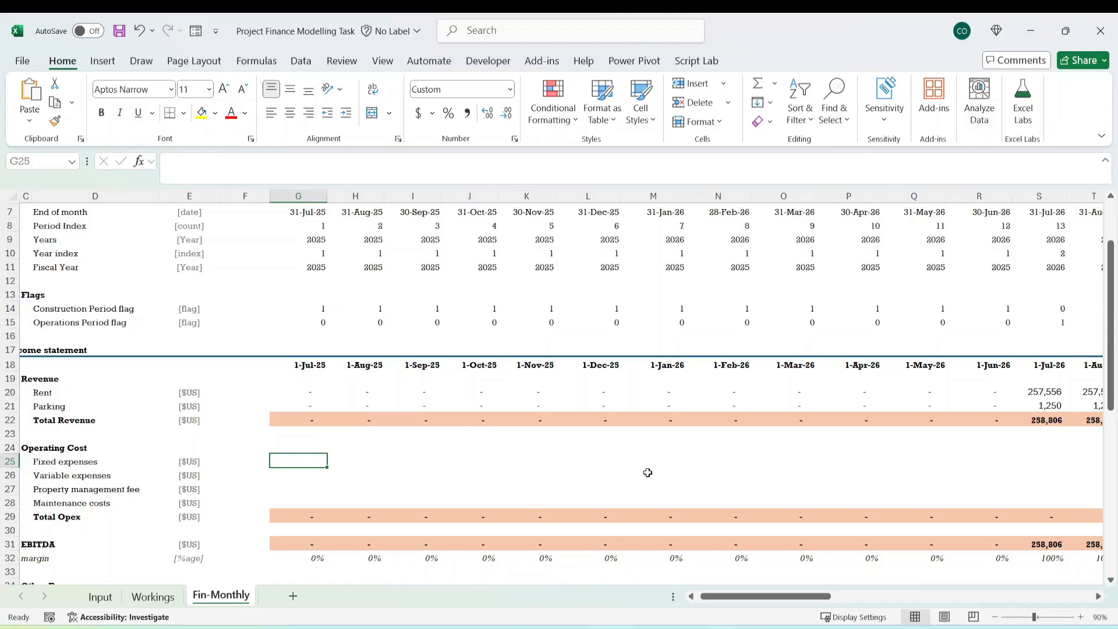
pyautogui.write('=')
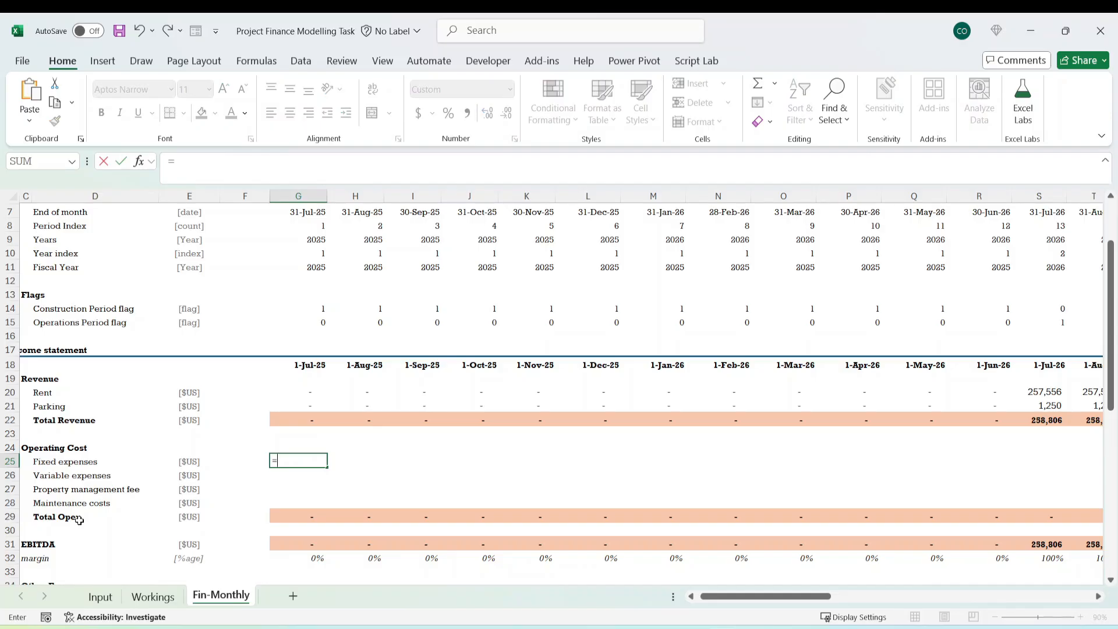
pyautogui.click(153, 596)
pyautogui.scroll(-7, 165, 462)
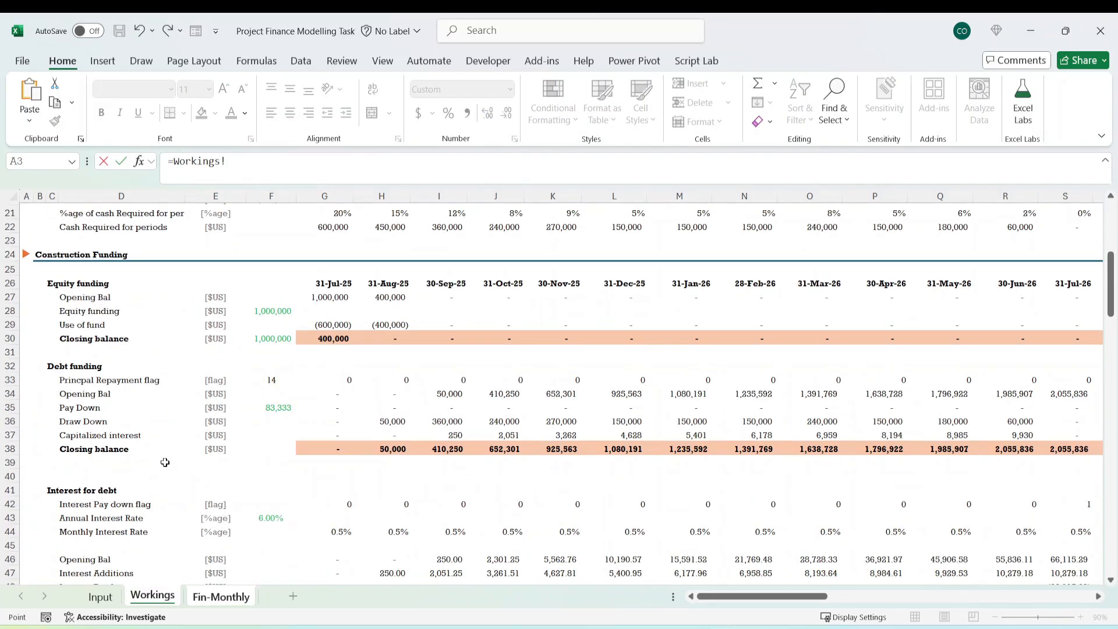
pyautogui.scroll(-9, 165, 462)
pyautogui.scroll(-8, 159, 471)
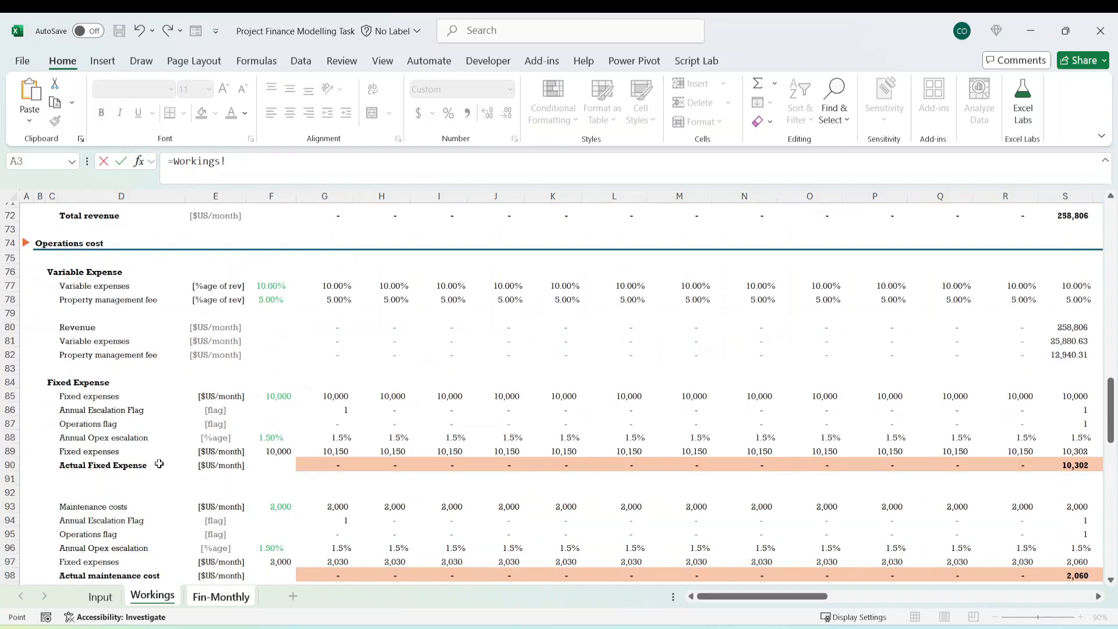
pyautogui.scroll(-1, 82, 411)
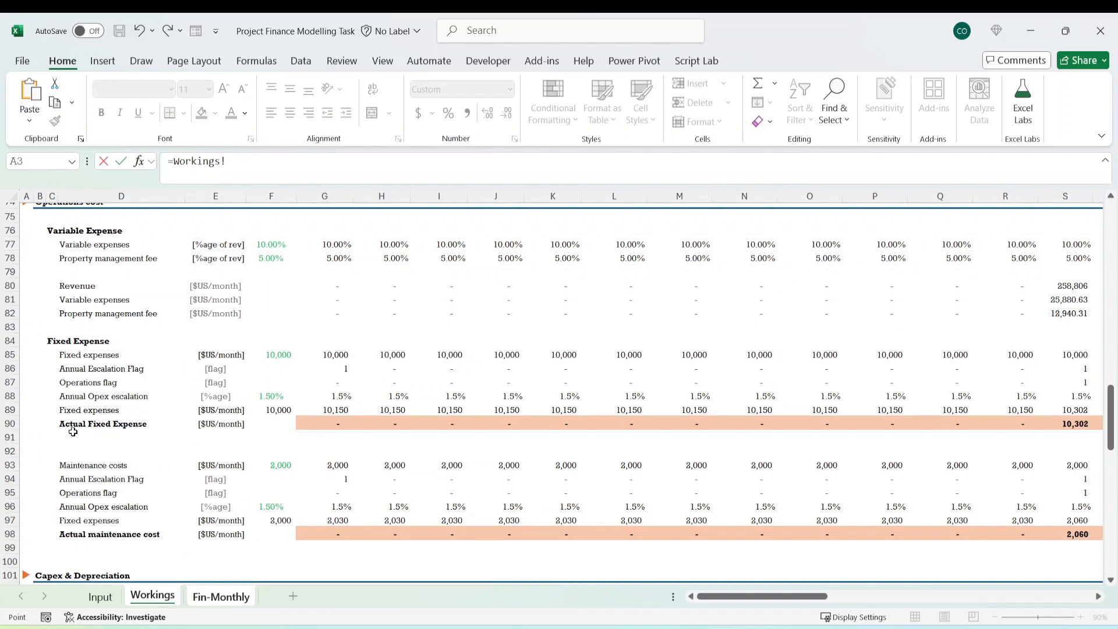
pyautogui.click(348, 429)
pyautogui.press('Return')
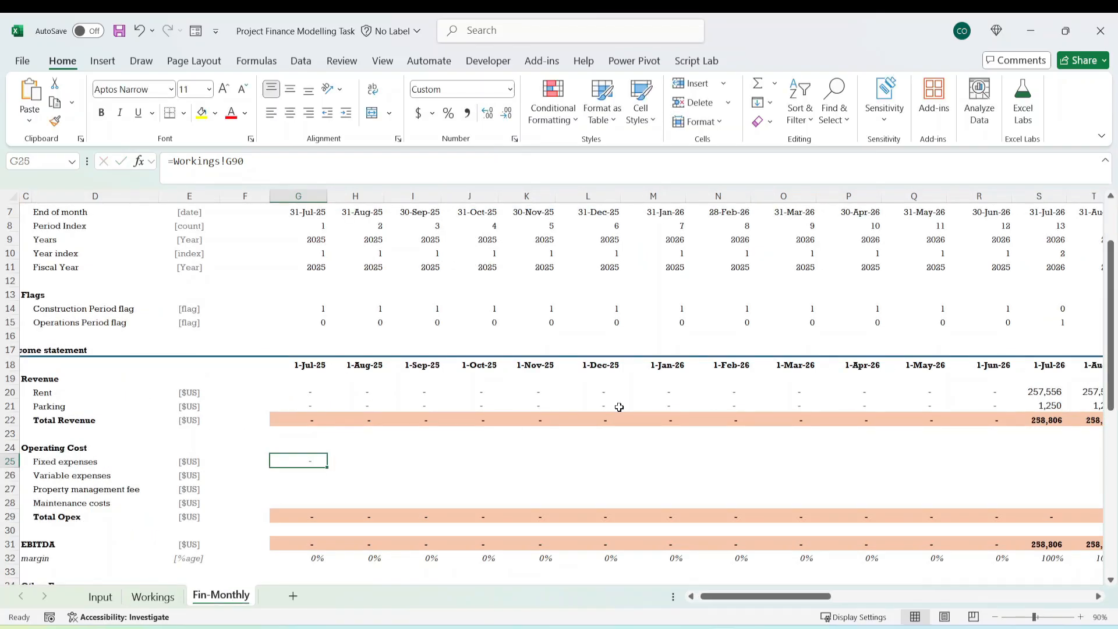
# Fill the first-month Fixed expenses formula across all months through June 2029 in column BB.
pyautogui.hotkey('ctrl', 'shift', 'Right')
pyautogui.hotkey('ctrl', 'Left')
pyautogui.hotkey('ctrl', 'Left')
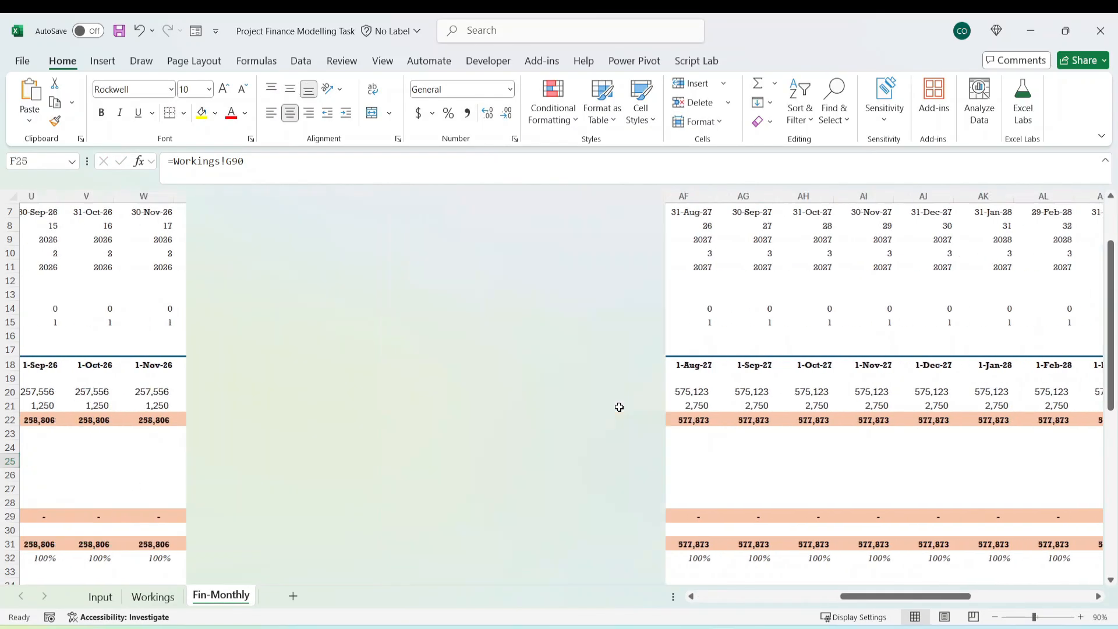
pyautogui.hotkey('ctrl', 'Right')
pyautogui.hotkey('ctrl', 'Right')
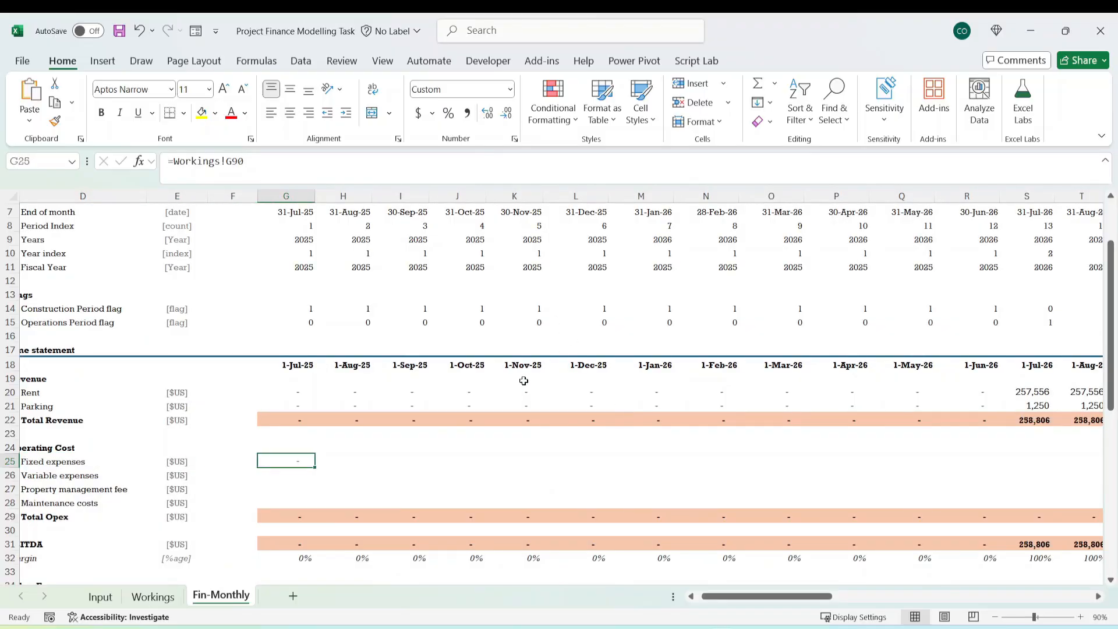
pyautogui.hotkey('ctrl', 'shift', 'Right')
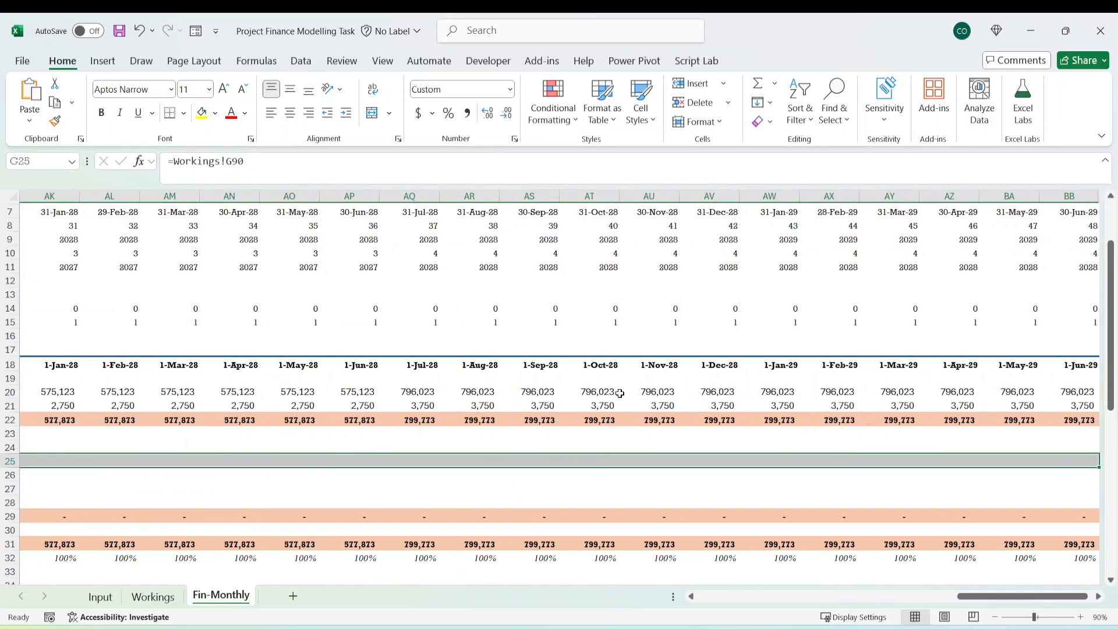
pyautogui.hotkey('ctrl', 'r')
pyautogui.click(484, 461)
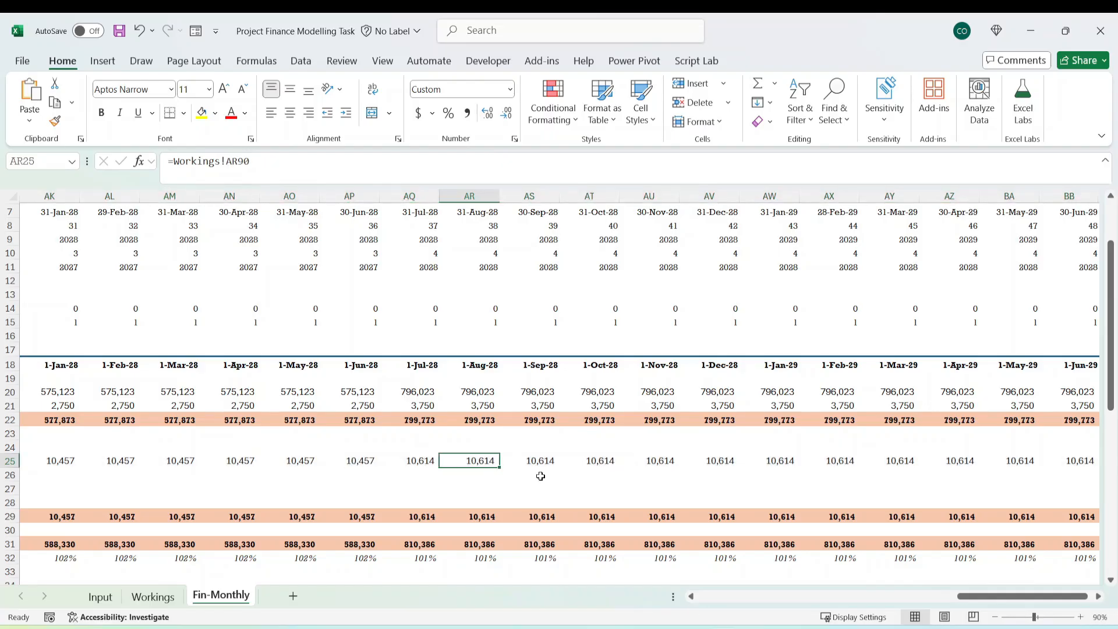
# Return to the first-month Fixed expenses cell G25 and make its link negative with =-Workings!G90.
pyautogui.press('Left')
pyautogui.press('Left')
pyautogui.press('Left')
pyautogui.press('Left')
pyautogui.hotkey('ctrl', 'Left')
pyautogui.hotkey('ctrl', 'Left')
pyautogui.hotkey('ctrl', 'Left')
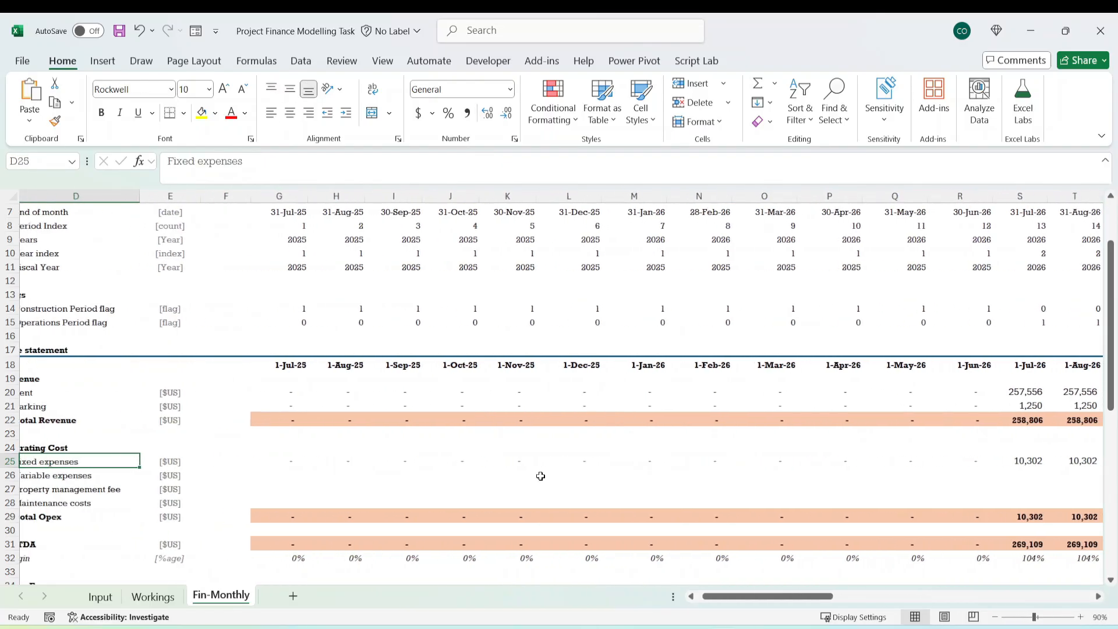
pyautogui.hotkey('ctrl', 'Right')
pyautogui.hotkey('ctrl', 'Right')
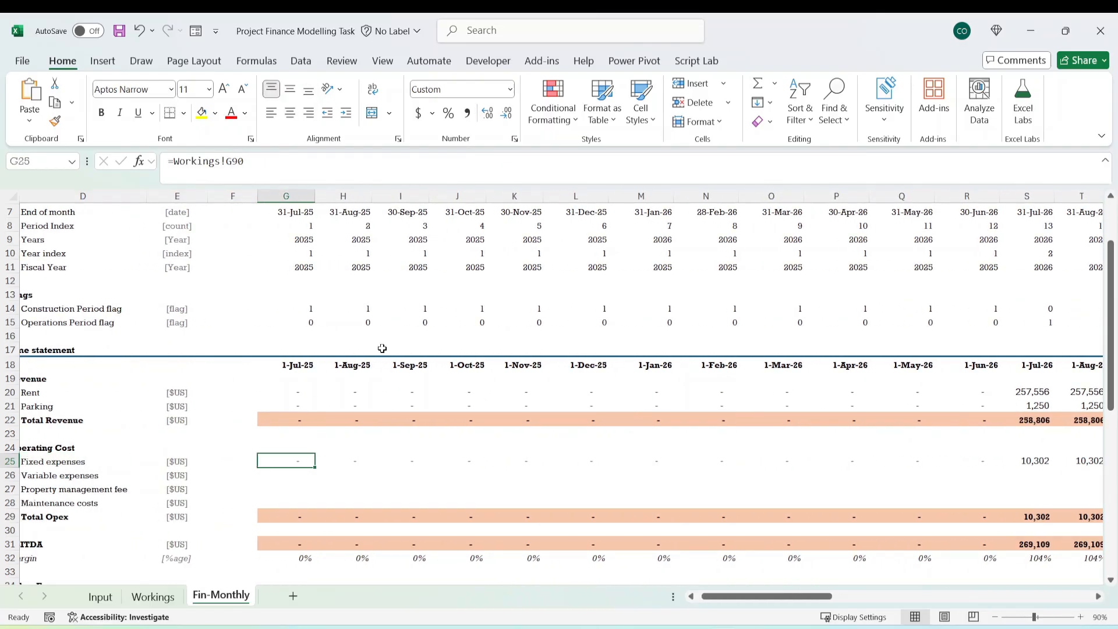
pyautogui.press('F2')
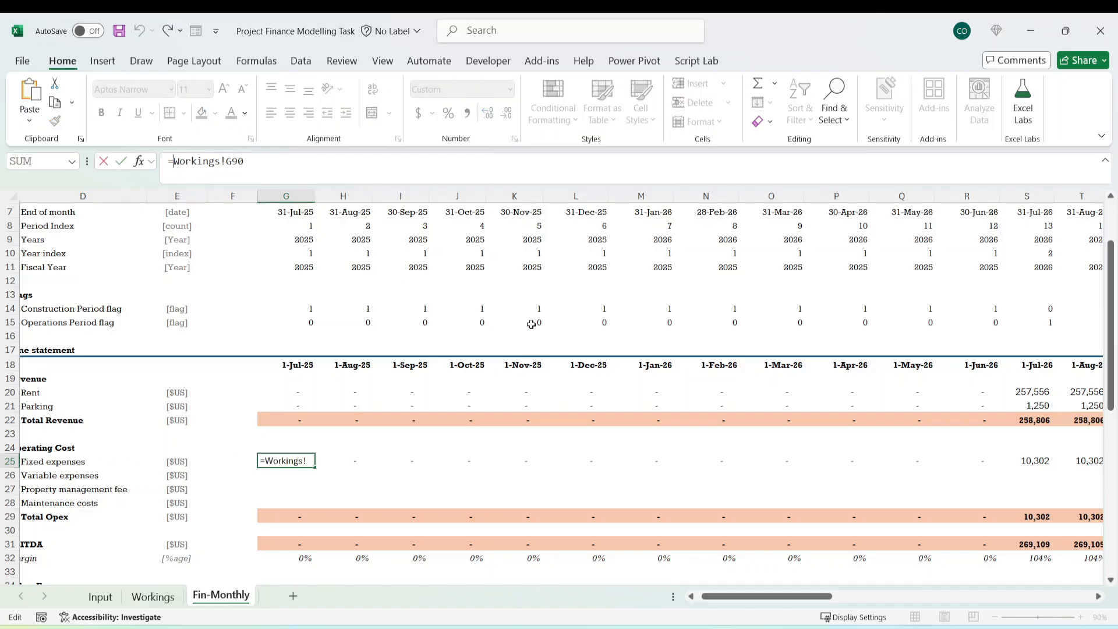
pyautogui.write('-')
pyautogui.hotkey('ctrl', 'Return')
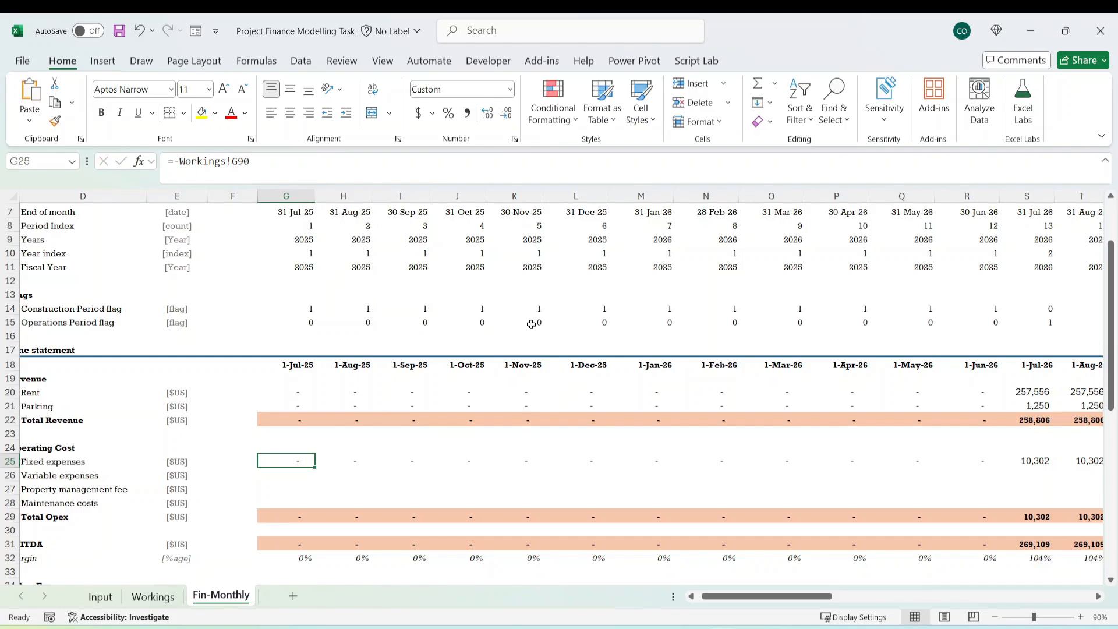
# Link the first-month Variable expenses cell G26 as a negative to Variable expenses on Workings with =-Workings!G81.
pyautogui.press('Down')
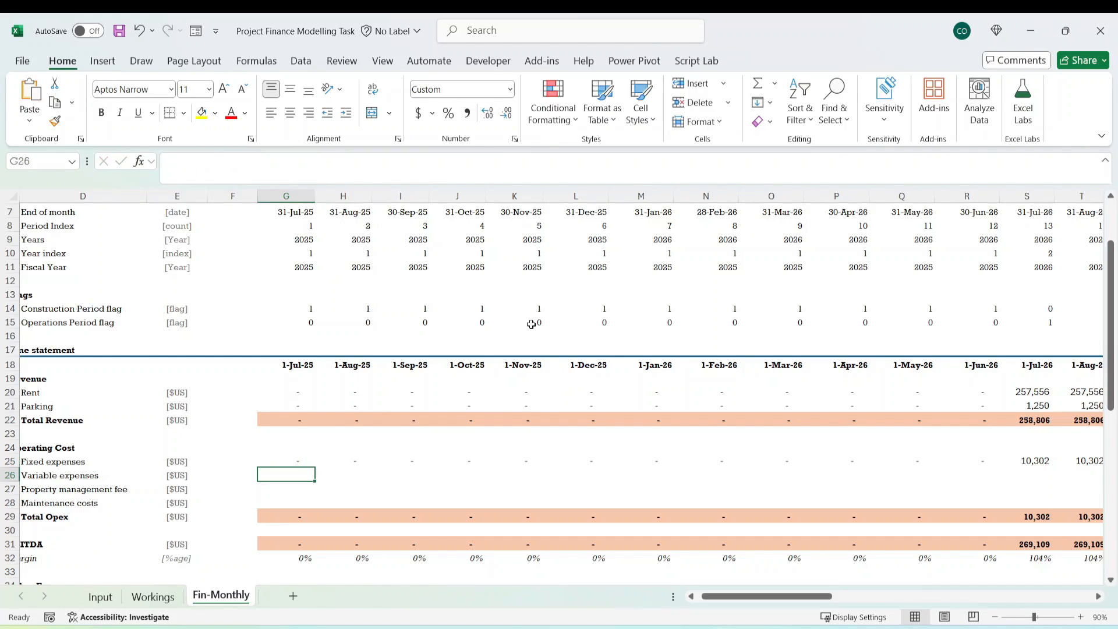
pyautogui.write('=')
pyautogui.click(152, 595)
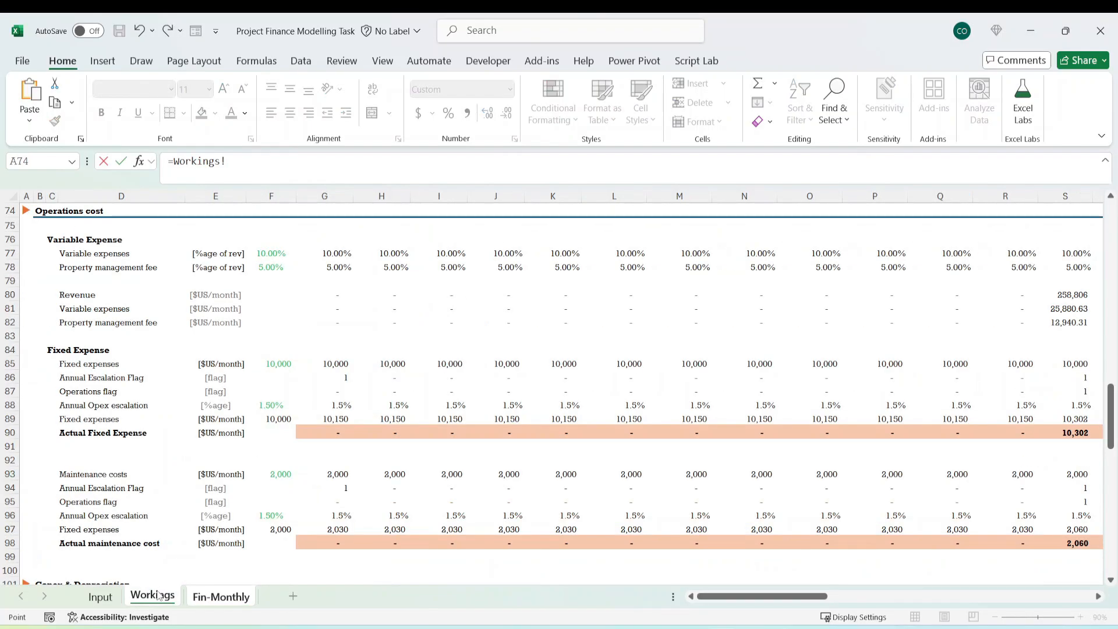
pyautogui.scroll(-3, 130, 474)
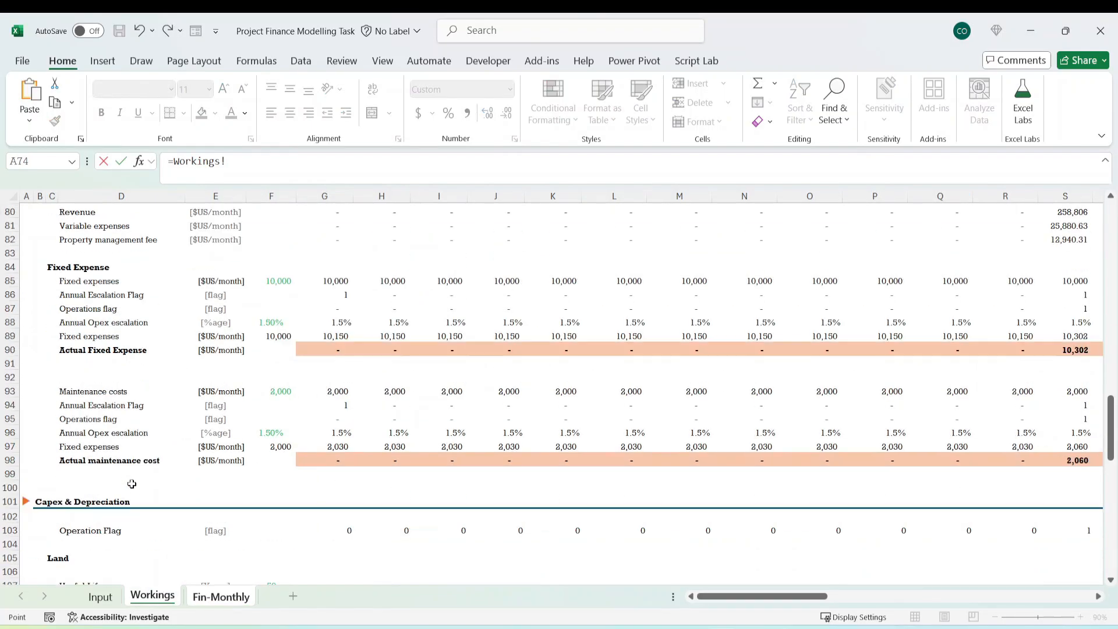
pyautogui.scroll(5, 98, 435)
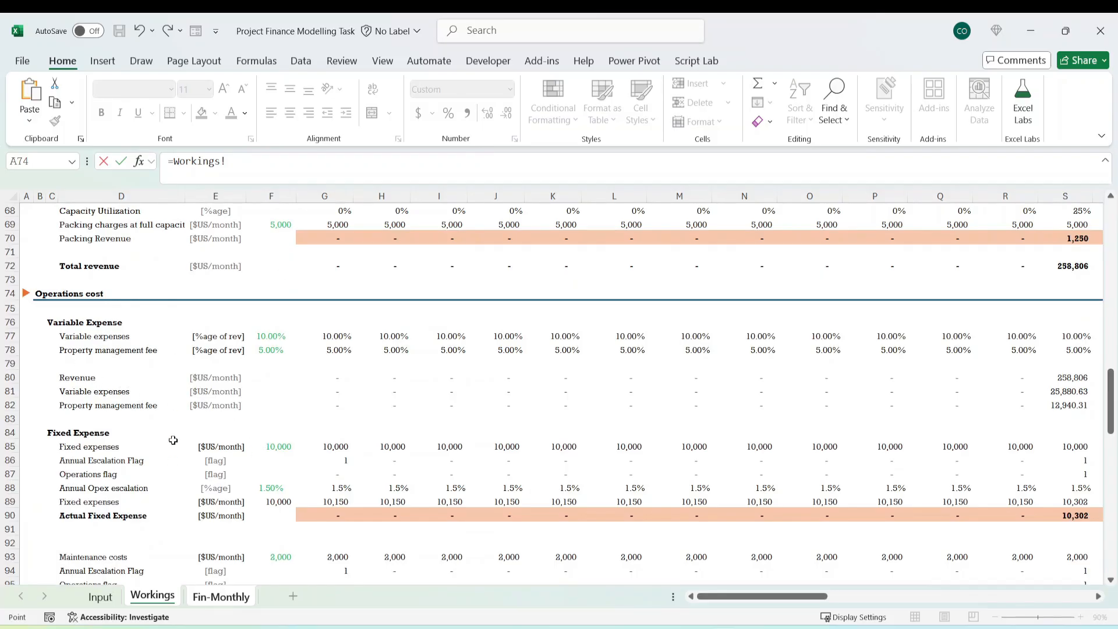
pyautogui.scroll(-1, 364, 437)
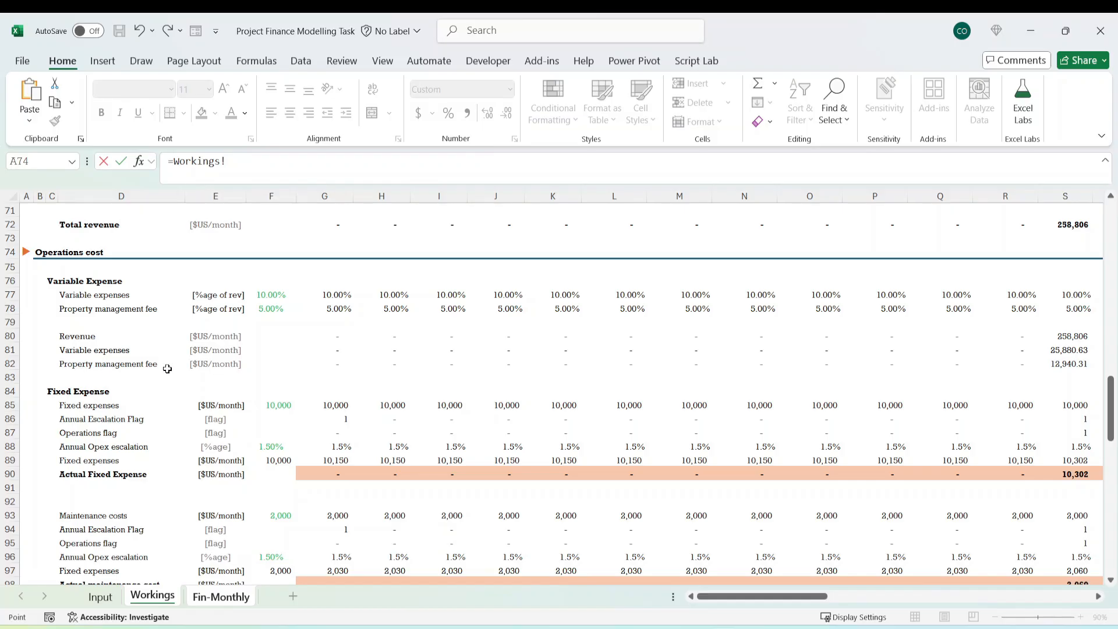
pyautogui.click(336, 353)
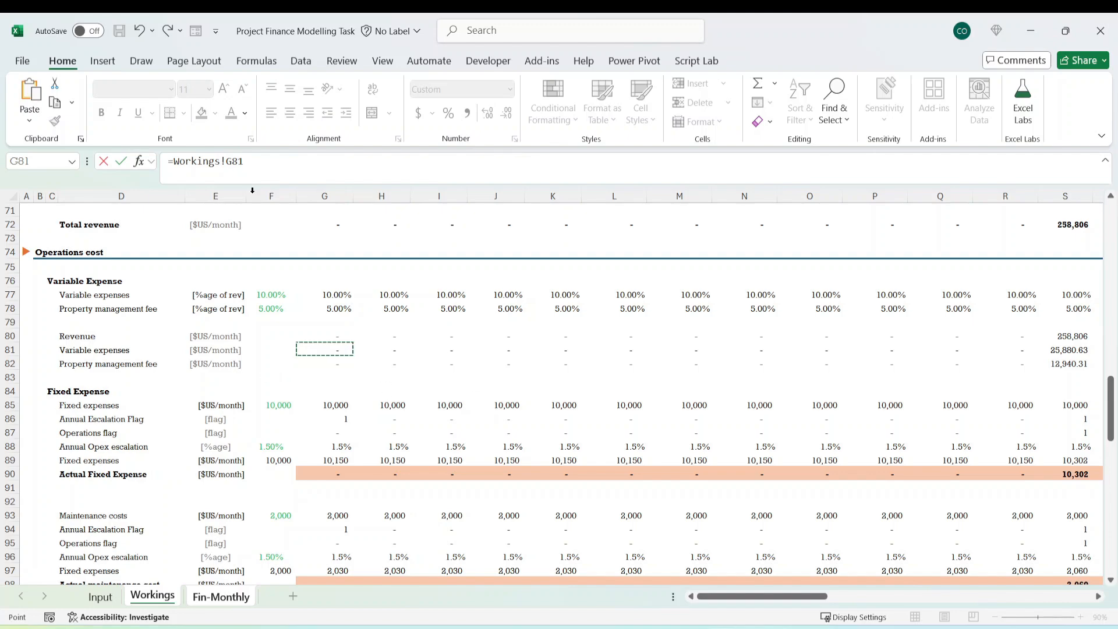
pyautogui.click(173, 161)
pyautogui.write('-')
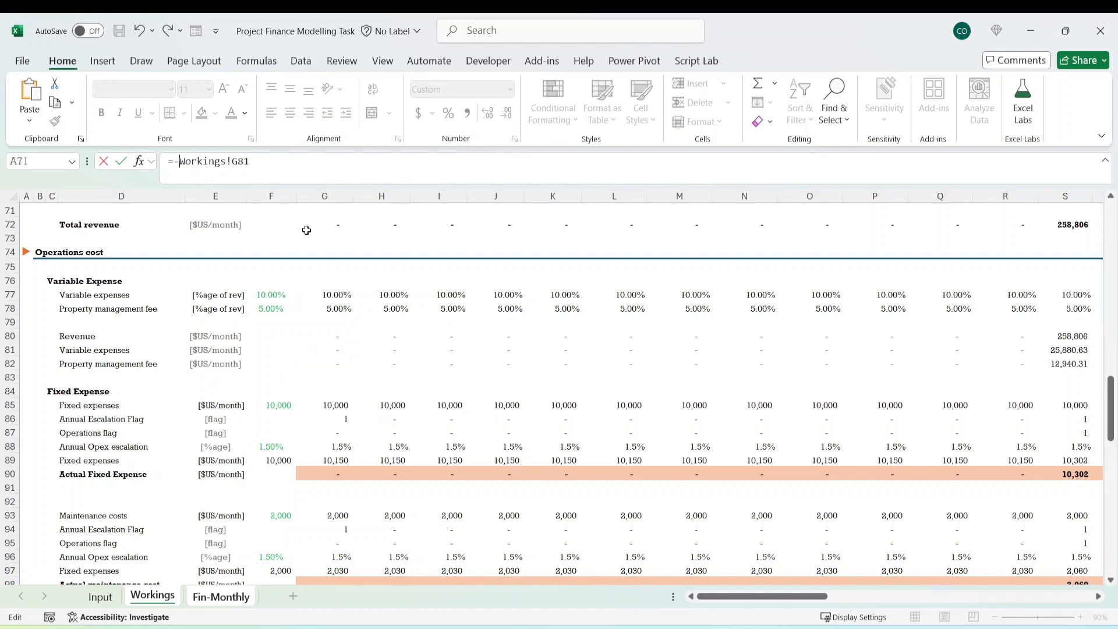
pyautogui.hotkey('ctrl', 'Return')
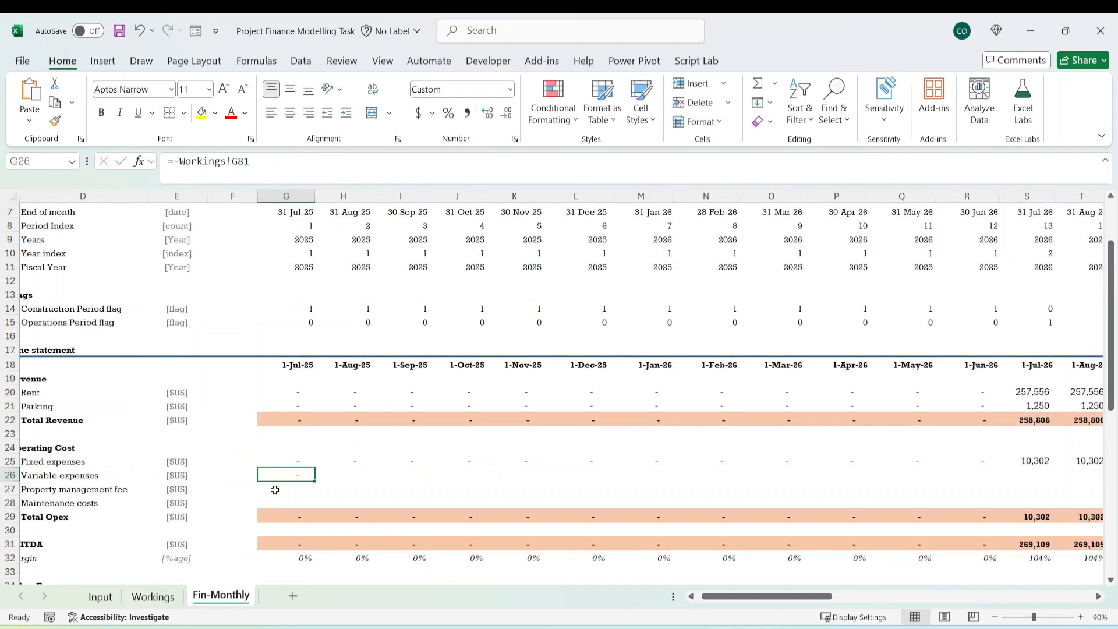
# Link the first-month Property management fee cell G27 as a negative to its Workings row with =-Workings!G82.
pyautogui.click(295, 489)
pyautogui.write('=')
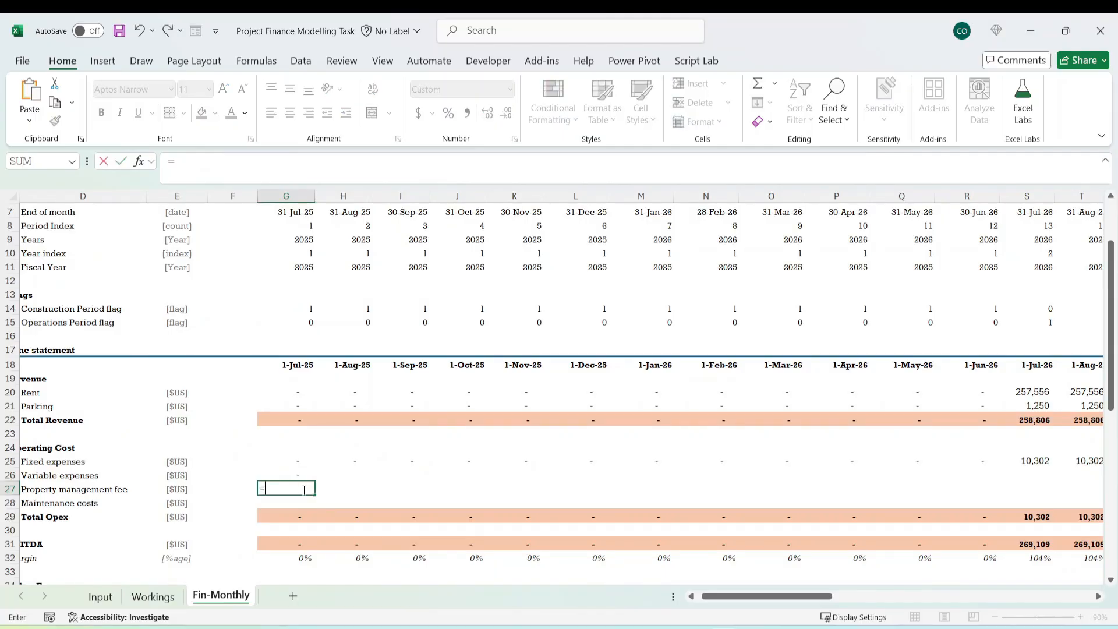
pyautogui.click(153, 596)
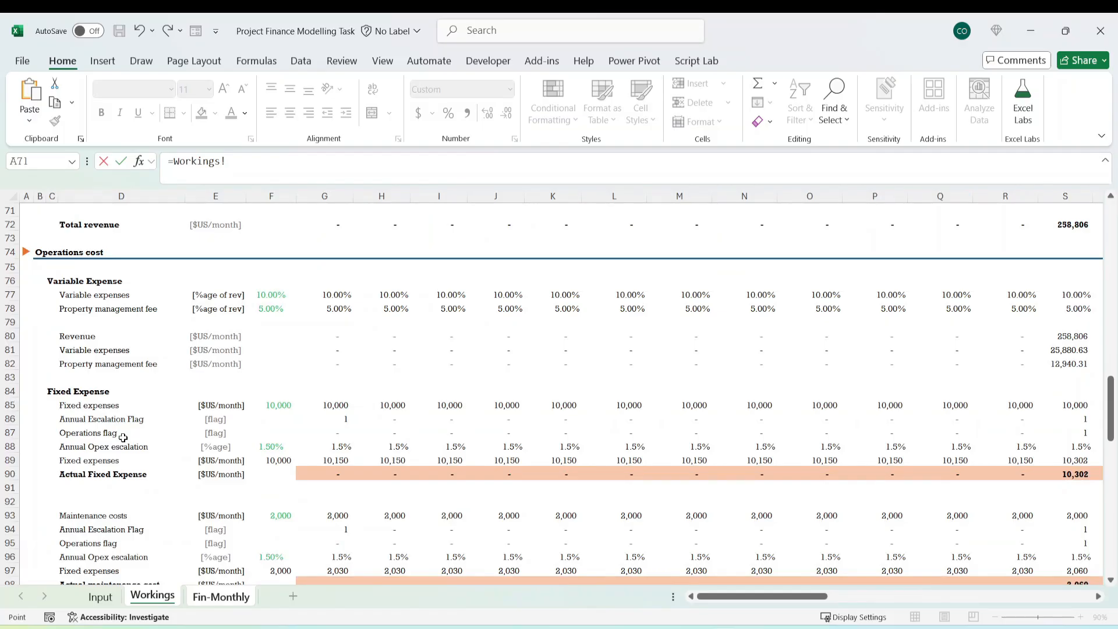
pyautogui.click(338, 365)
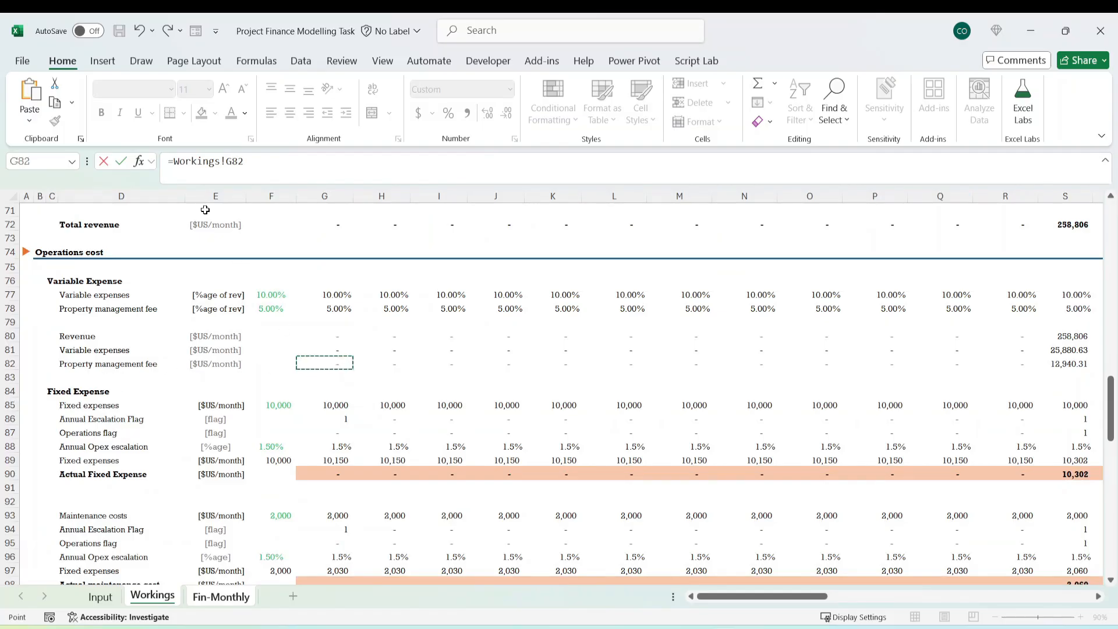
pyautogui.click(173, 161)
pyautogui.write('-')
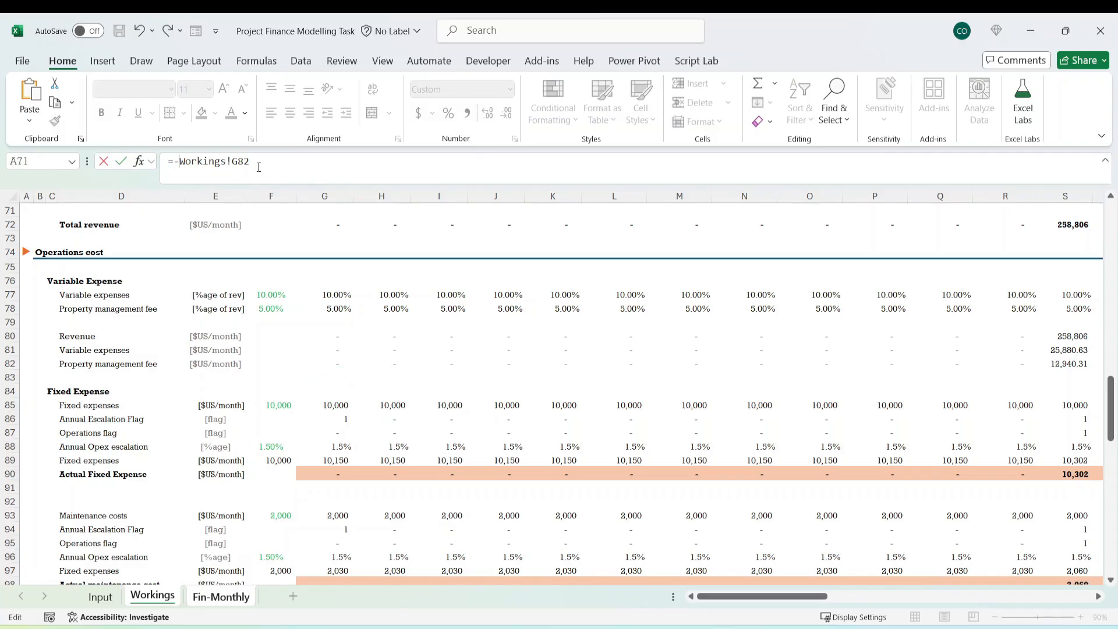
pyautogui.hotkey('ctrl', 'Return')
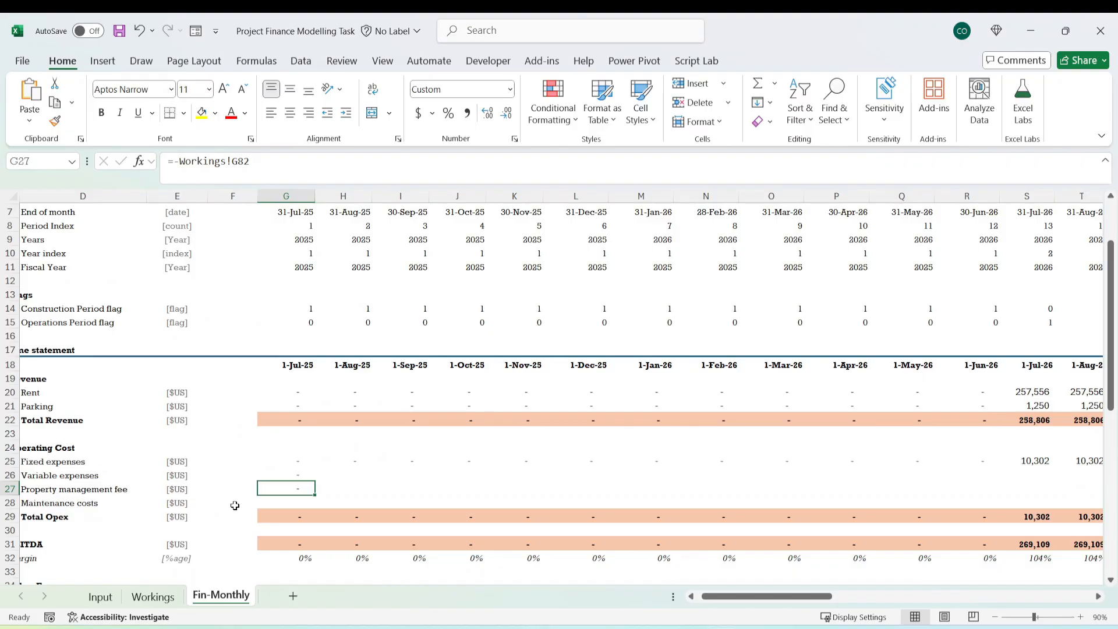
# Link the first-month Maintenance costs cell G28 as a negative to Maintenance costs on Workings with =-Workings!G93.
pyautogui.click(291, 504)
pyautogui.write('=')
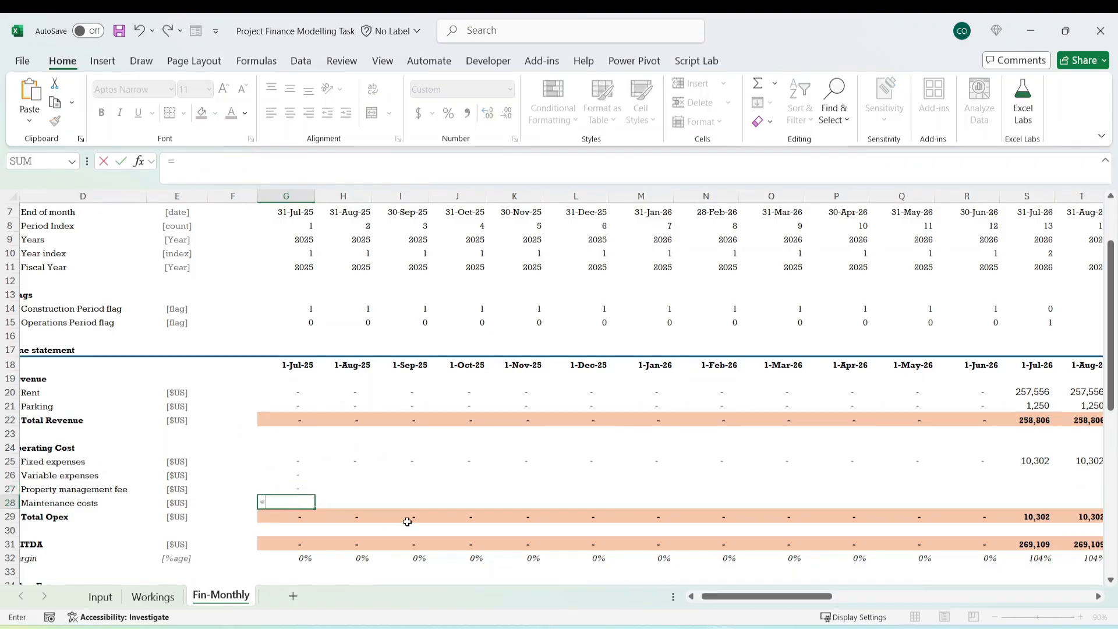
pyautogui.click(152, 597)
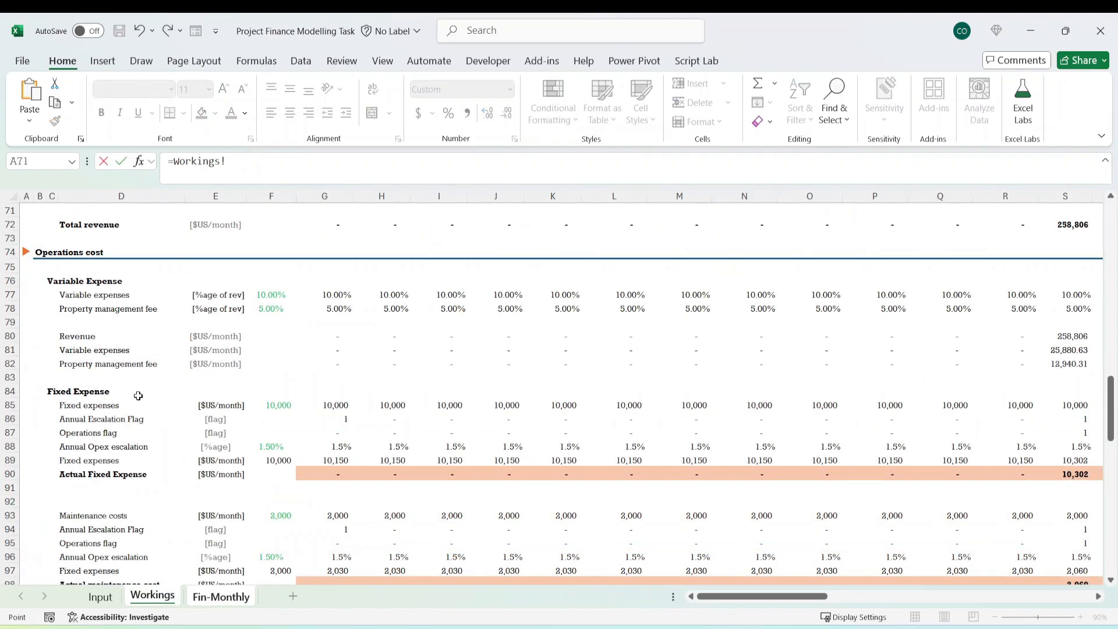
pyautogui.scroll(-3, 140, 409)
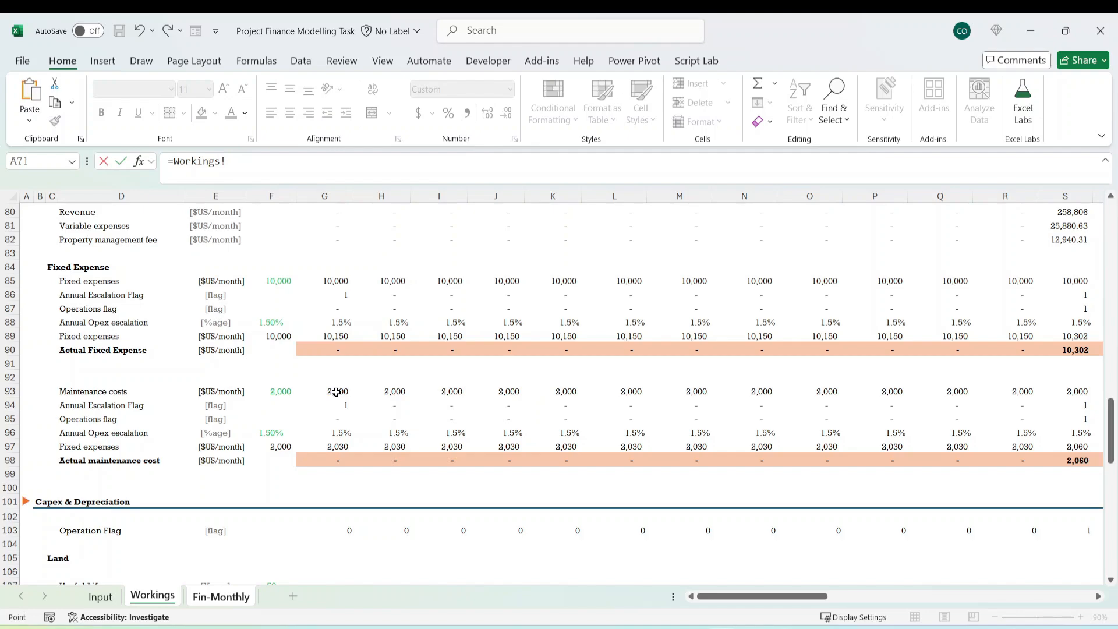
pyautogui.click(337, 391)
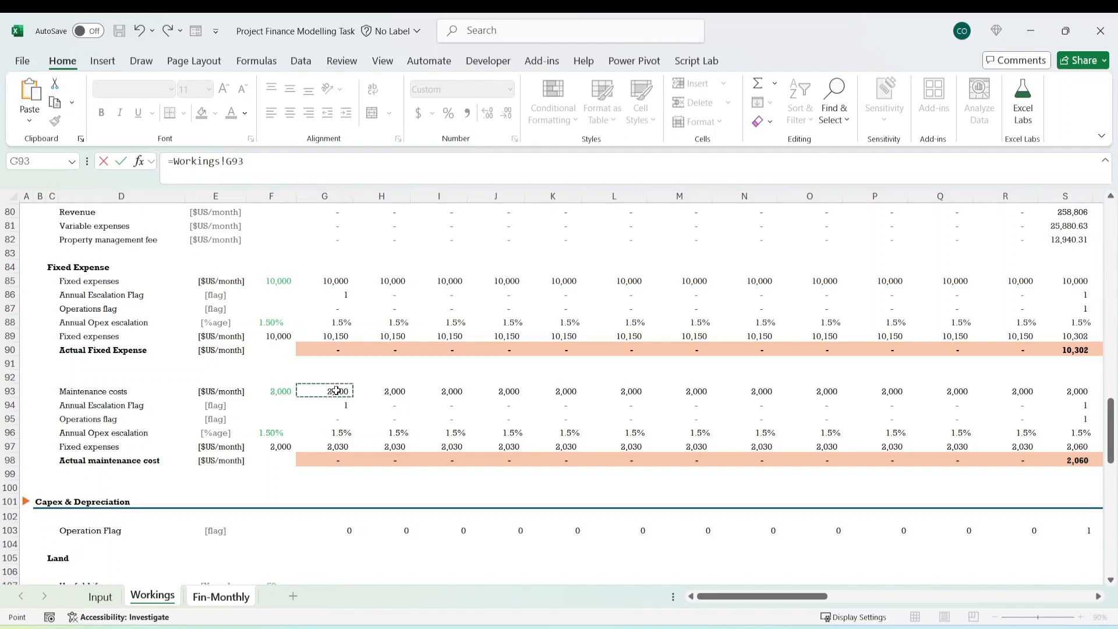
pyautogui.click(176, 162)
pyautogui.write('-')
pyautogui.press('Return')
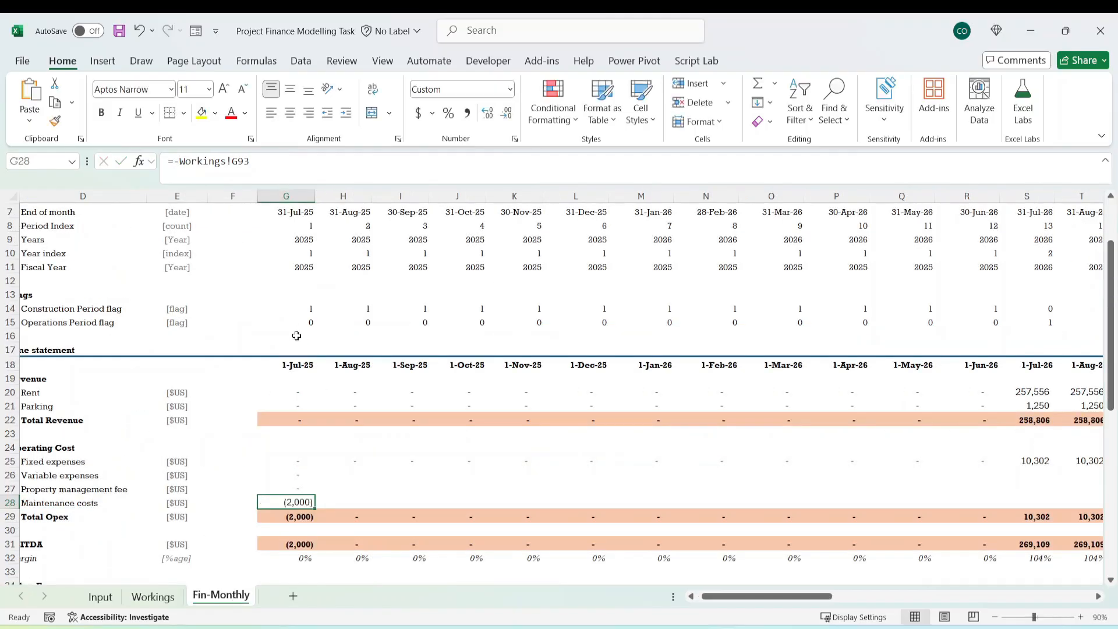
# Trace the first-month Maintenance costs link to Workings and examine the maintenance block down to the Actual maintenance cost row.
pyautogui.click(297, 462)
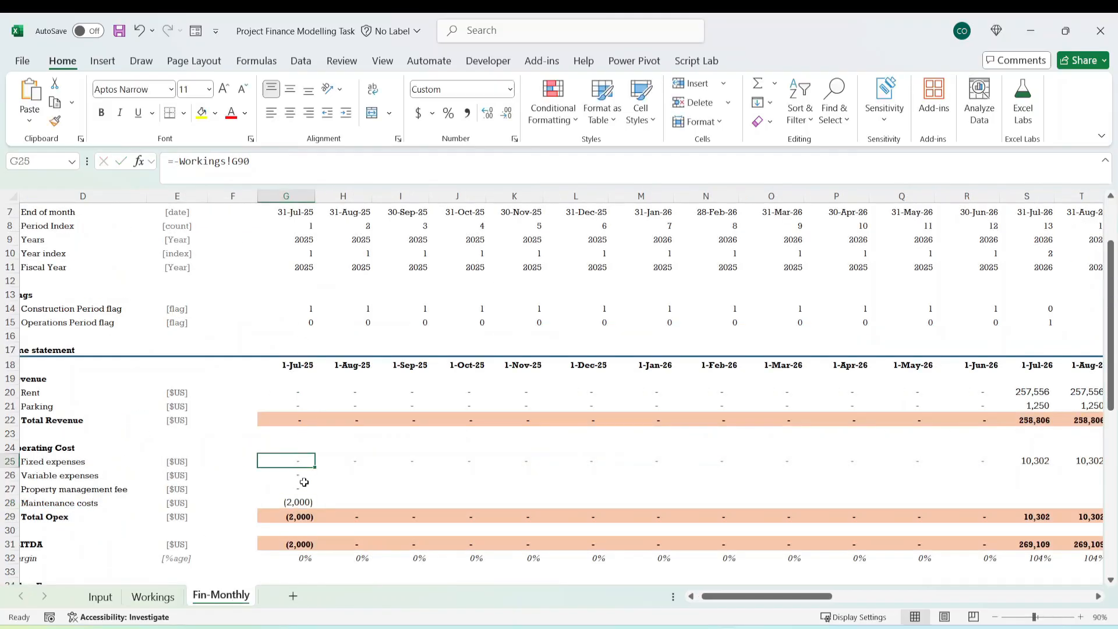
pyautogui.click(299, 501)
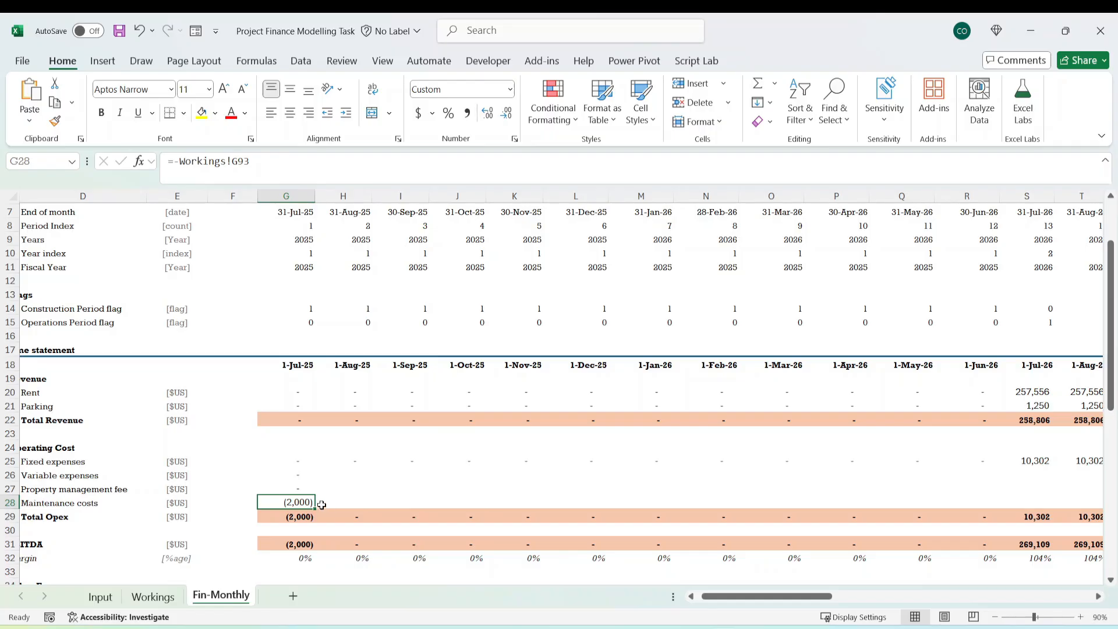
pyautogui.hotkey('ctrl', '[')
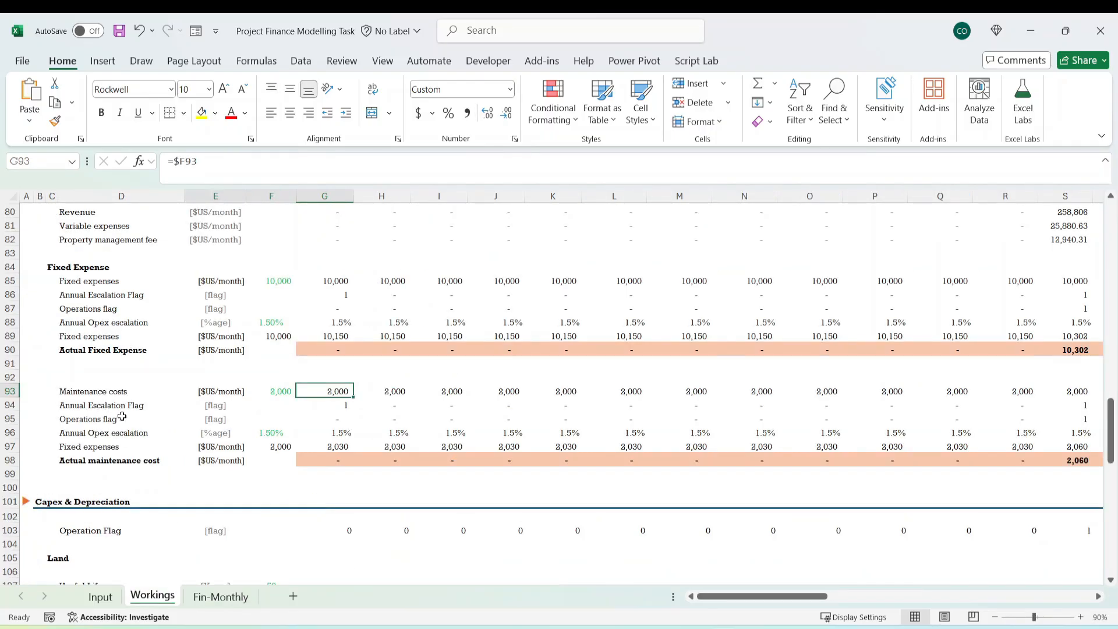
pyautogui.click(329, 464)
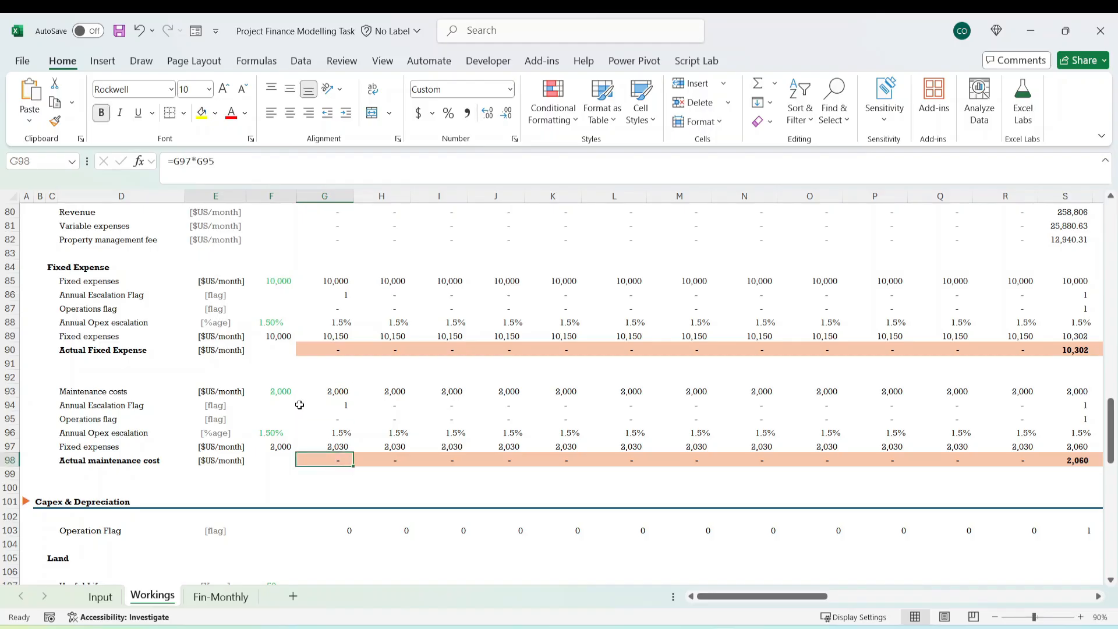
pyautogui.click(321, 394)
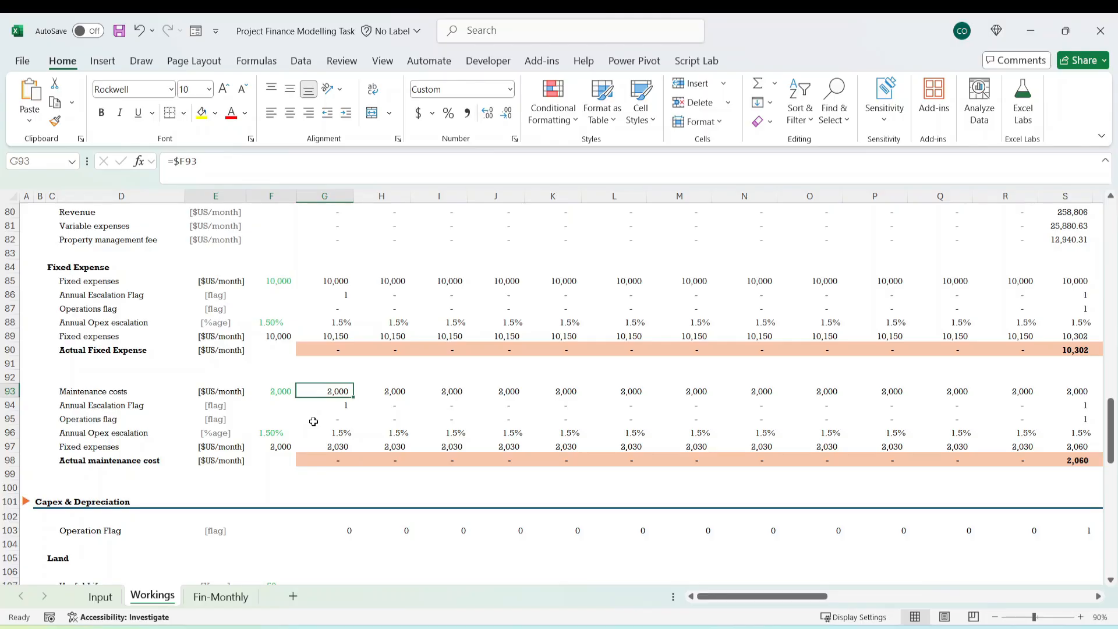
pyautogui.click(81, 446)
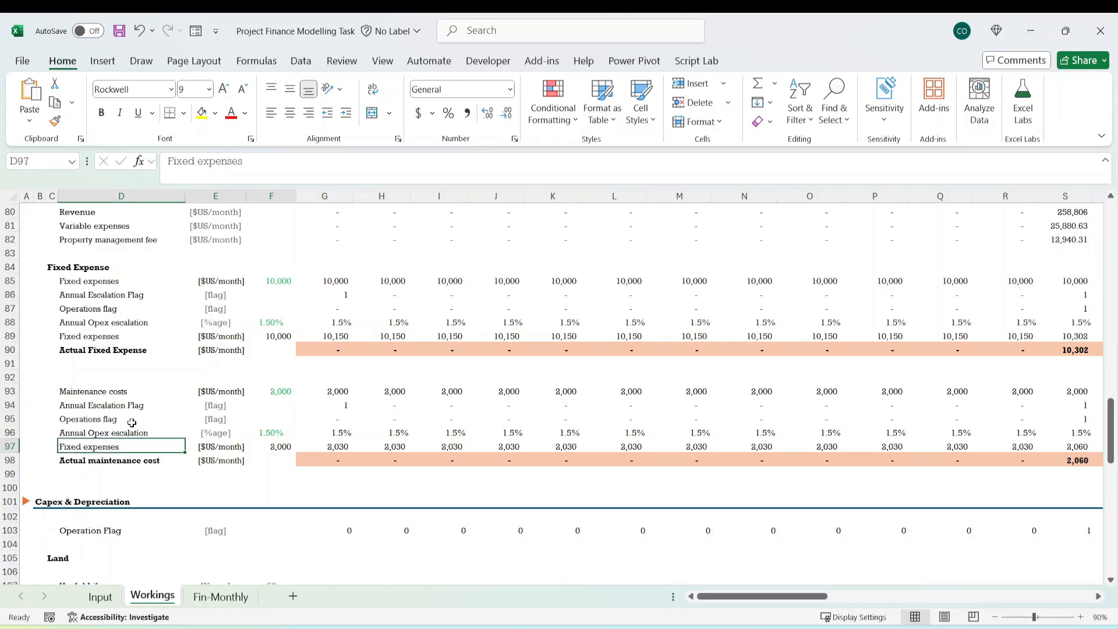
pyautogui.click(132, 420)
pyautogui.click(325, 422)
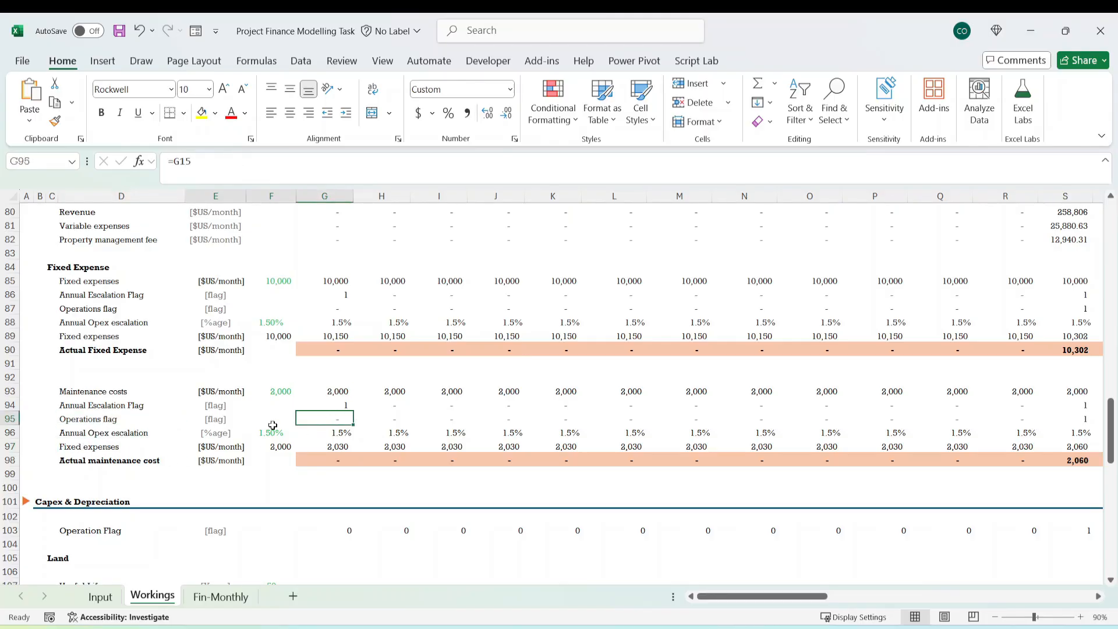
pyautogui.click(333, 446)
pyautogui.click(329, 460)
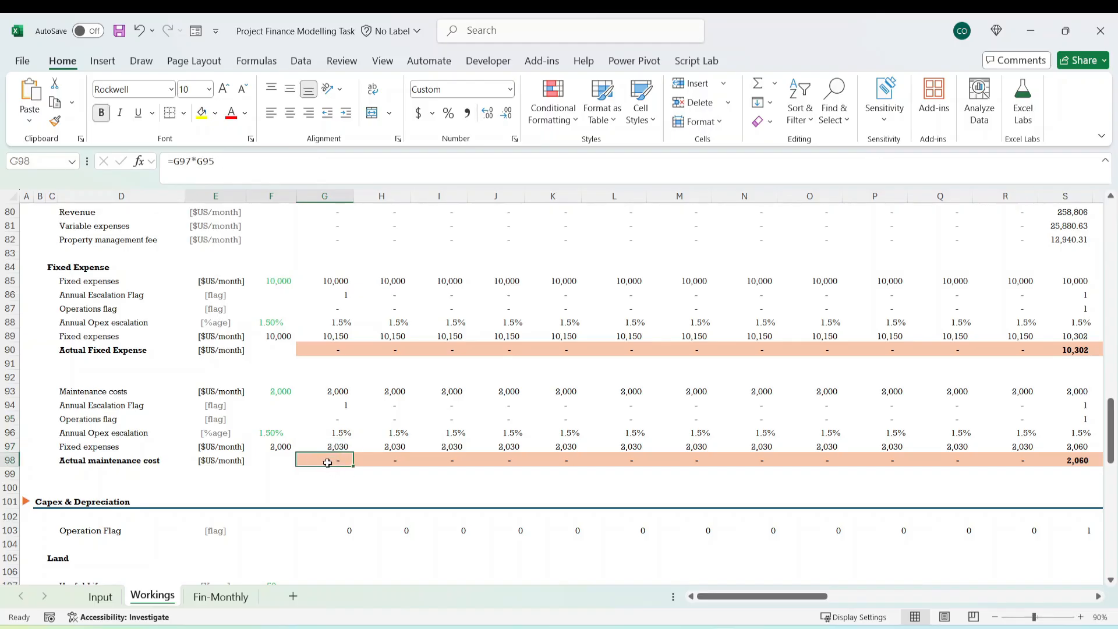
pyautogui.click(10, 460)
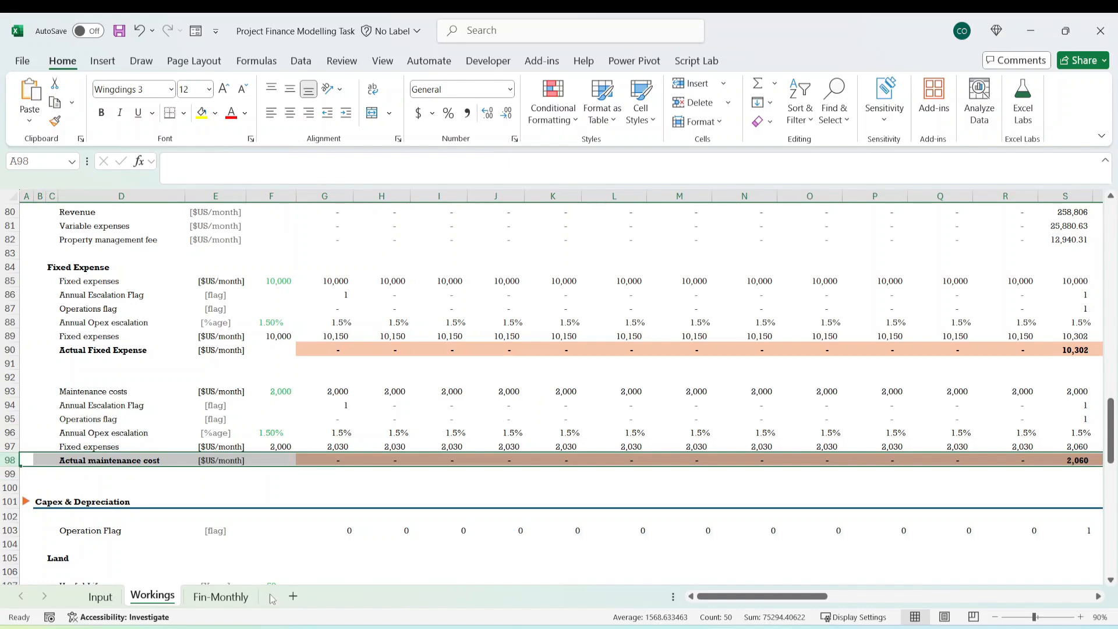
# Correct the first-month Maintenance costs cell G28 on Fin-Monthly to link to Actual maintenance cost with =-Workings!G98.
pyautogui.click(222, 596)
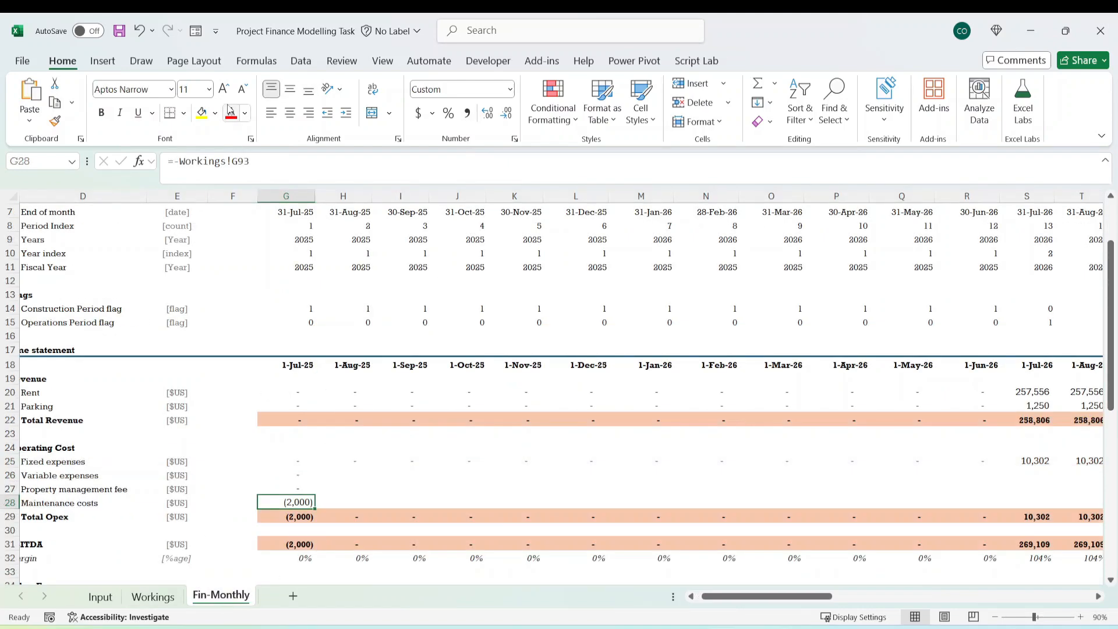
pyautogui.click(255, 162)
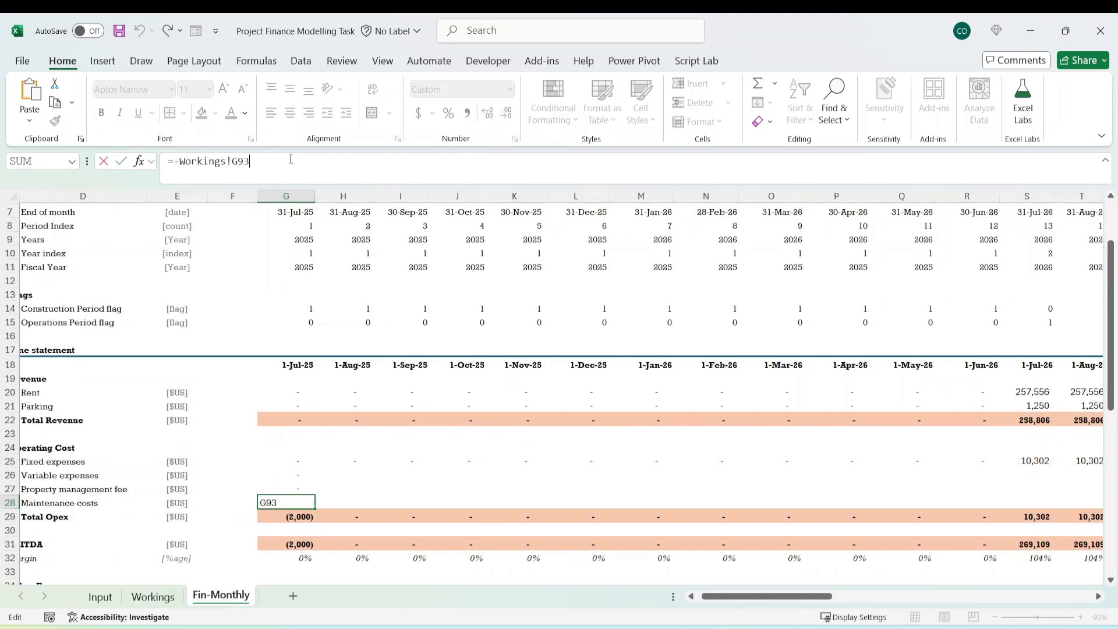
pyautogui.press('BackSpace')
pyautogui.hotkey('ctrl', 'Return')
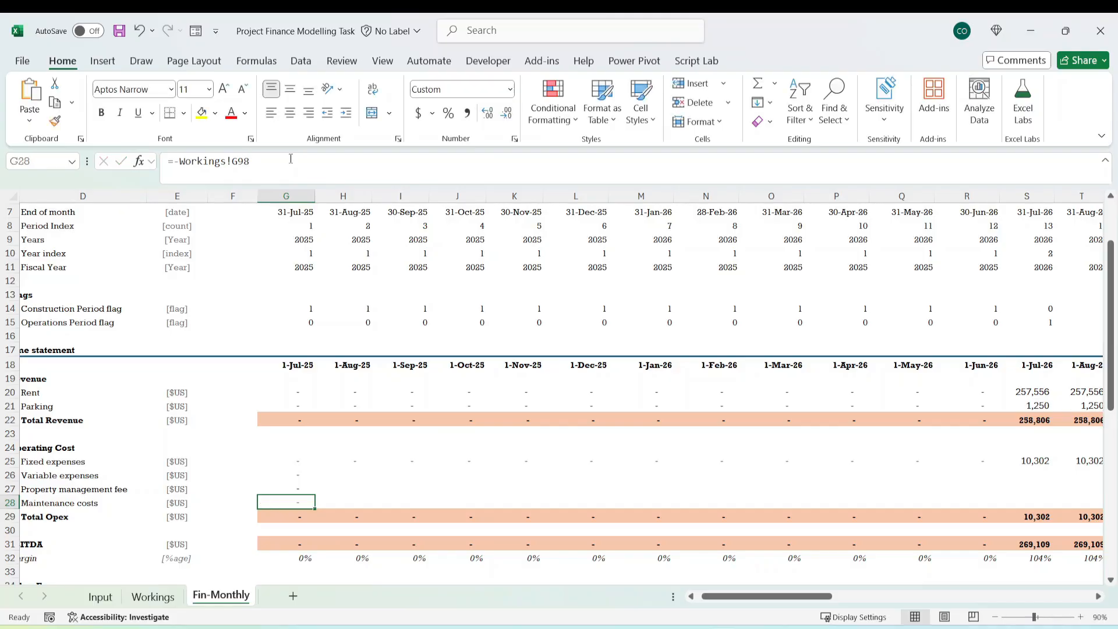
# Fill the first-month operating cost and Total Opex formulas in G25:G29 across all months through column BB.
pyautogui.press('Up')
pyautogui.press('Up')
pyautogui.press('Up')
pyautogui.hotkey('shift', 'Down')
pyautogui.hotkey('shift', 'Down')
pyautogui.hotkey('shift', 'Down')
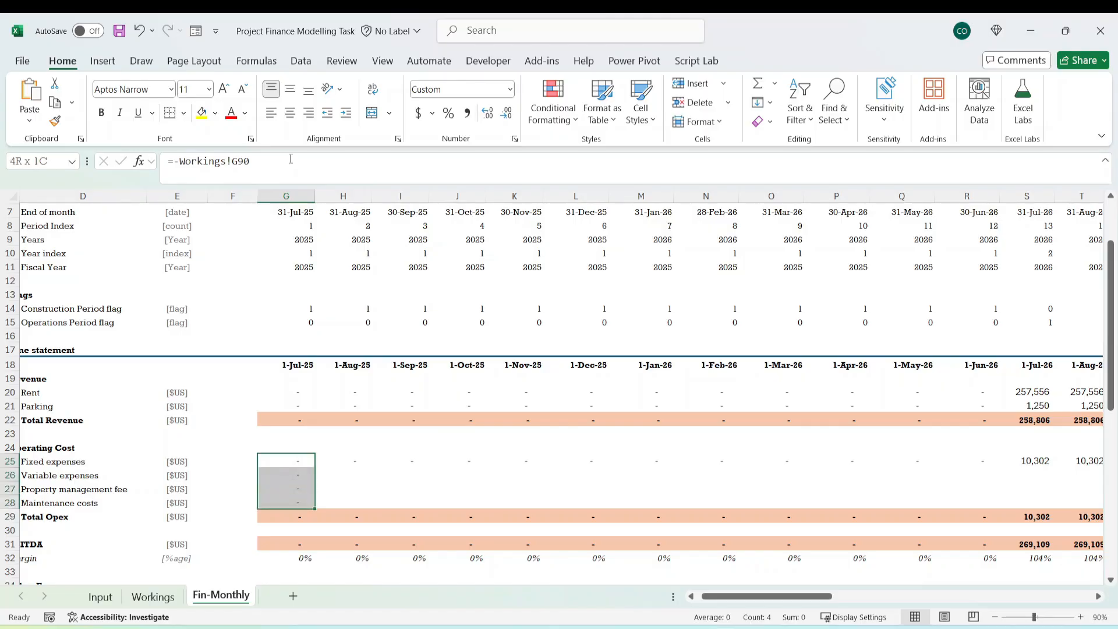
pyautogui.hotkey('shift', 'Down')
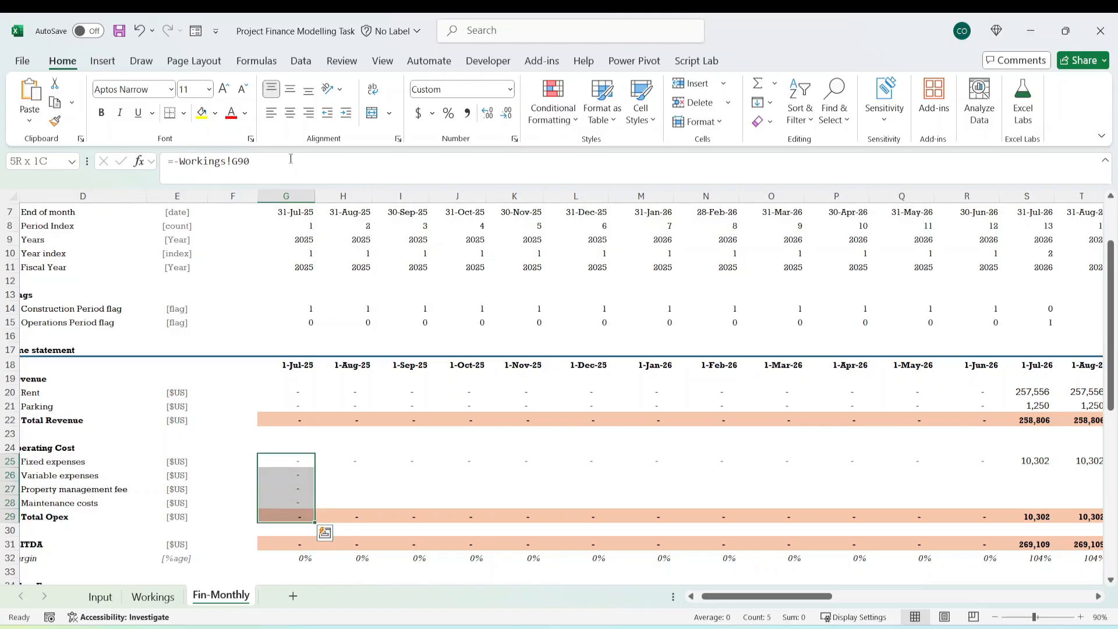
pyautogui.hotkey('ctrl', 'shift', 'Right')
pyautogui.hotkey('ctrl', 'r')
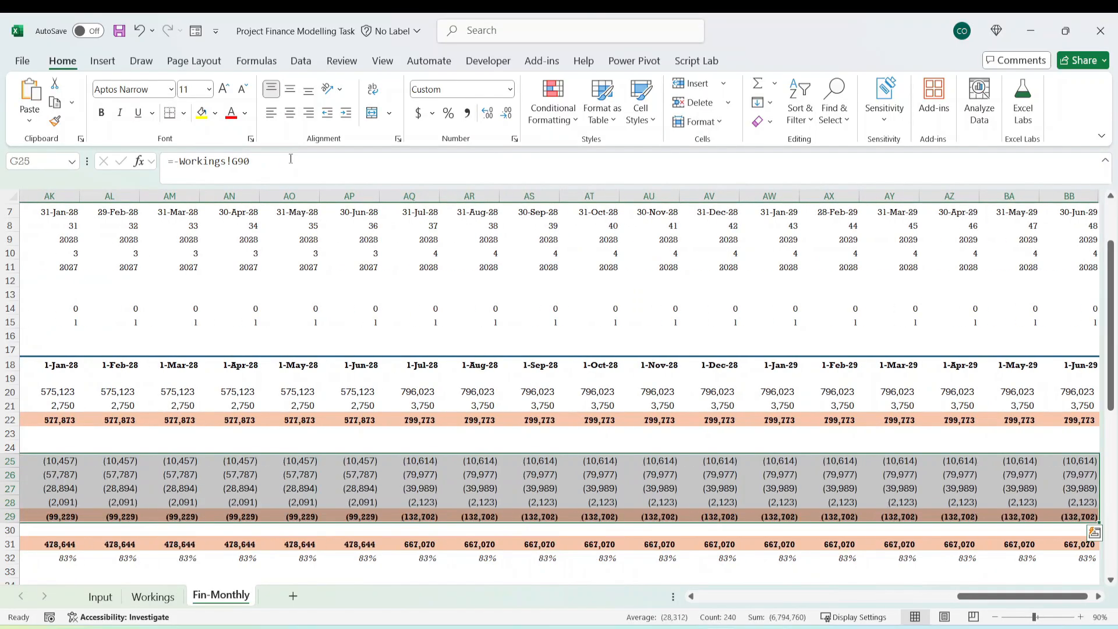
# Check the filled operating cost rows across the construction and operating months, down to the EBITDA margin row.
pyautogui.click(359, 489)
pyautogui.press('Left')
pyautogui.press('Left')
pyautogui.press('Left')
pyautogui.press('Left')
pyautogui.press('Left')
pyautogui.press('Left')
pyautogui.press('Left')
pyautogui.press('Left')
pyautogui.press('Left')
pyautogui.press('Left')
pyautogui.press('Left')
pyautogui.press('Left')
pyautogui.press('Left')
pyautogui.press('Left')
pyautogui.press('Left')
pyautogui.press('Left')
pyautogui.press('Left')
pyautogui.press('Left')
pyautogui.press('Left')
pyautogui.press('Left')
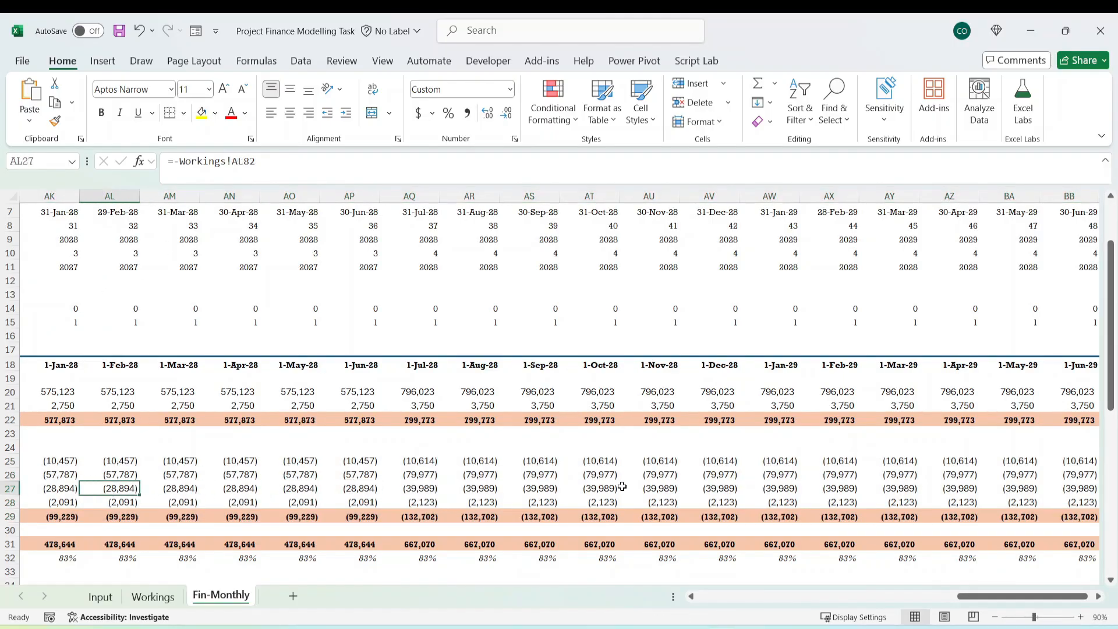
pyautogui.press('Right')
pyautogui.press('Right')
pyautogui.press('Right')
pyautogui.press('Right')
pyautogui.press('Right')
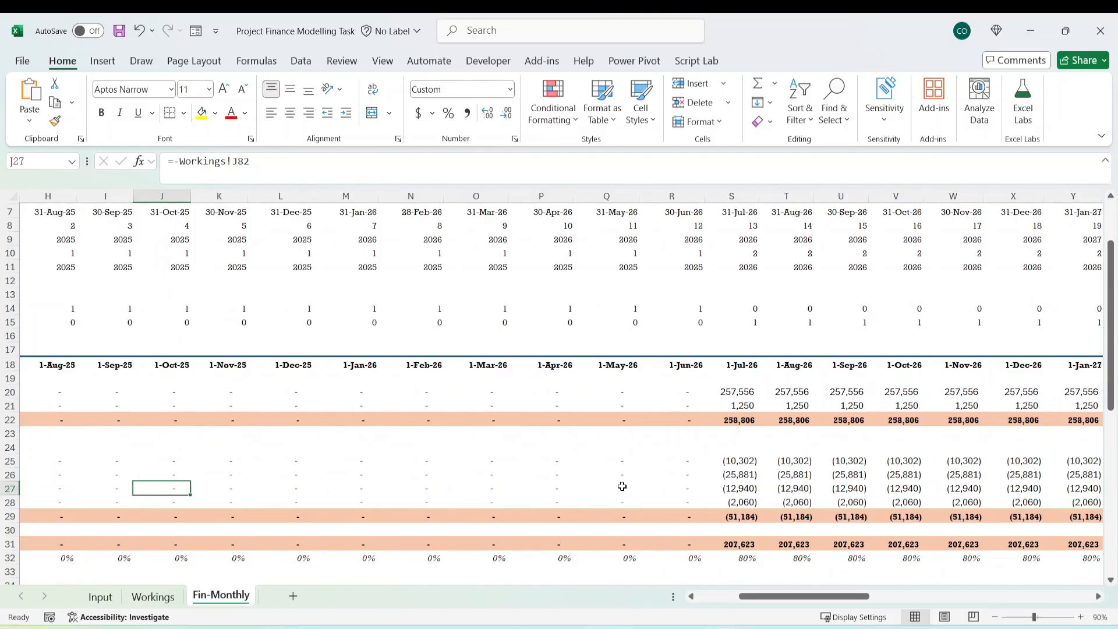
pyautogui.press('Down')
pyautogui.press('Down')
pyautogui.press('Down')
pyautogui.press('Down')
pyautogui.press('Down')
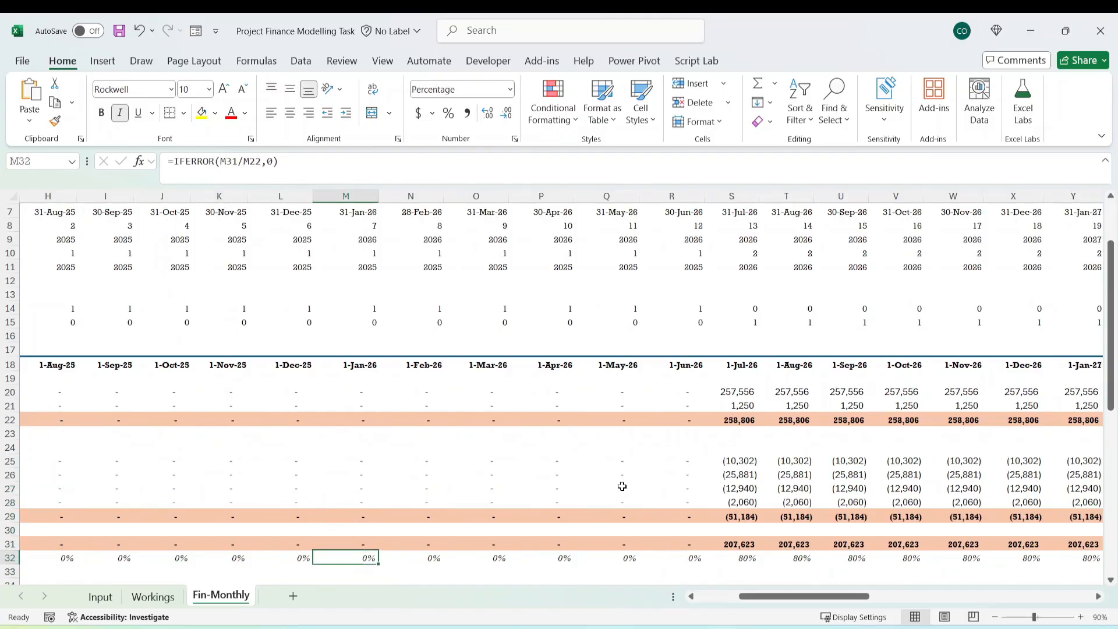
# Inspect the August 2025 EBITDA formula in H31 and the Total Revenue and Total Opex cells it references.
pyautogui.press('Up')
pyautogui.press('Left')
pyautogui.press('Left')
pyautogui.press('Home')
pyautogui.press('Right')
pyautogui.press('Right')
pyautogui.press('Right')
pyautogui.press('Right')
pyautogui.press('Right')
pyautogui.press('Right')
pyautogui.press('Right')
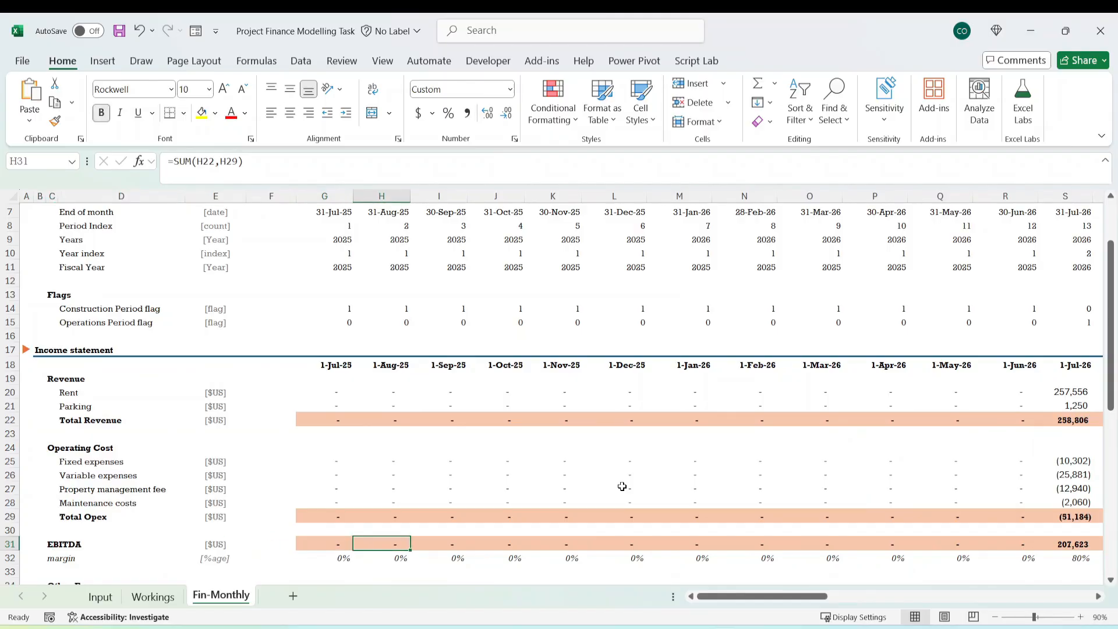
pyautogui.press('F2')
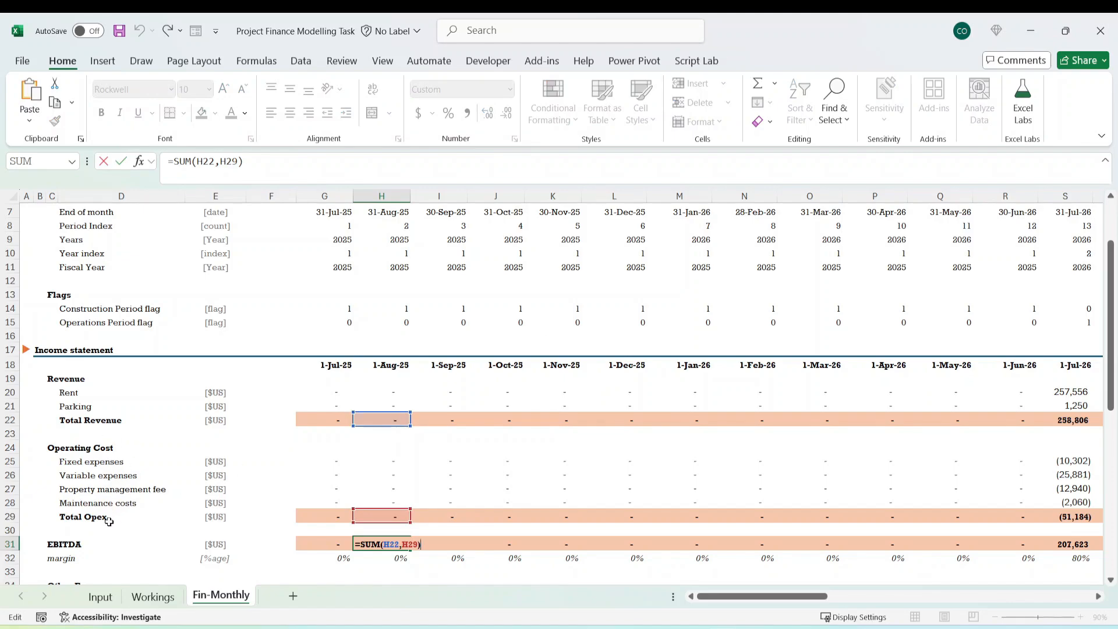
pyautogui.press('Escape')
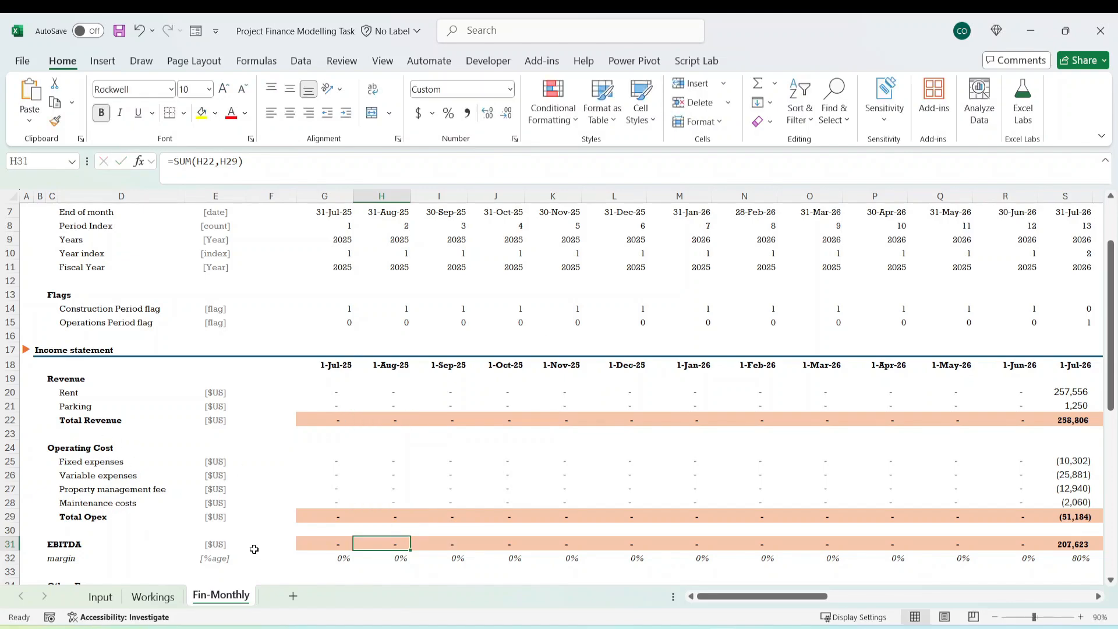
pyautogui.press('F2')
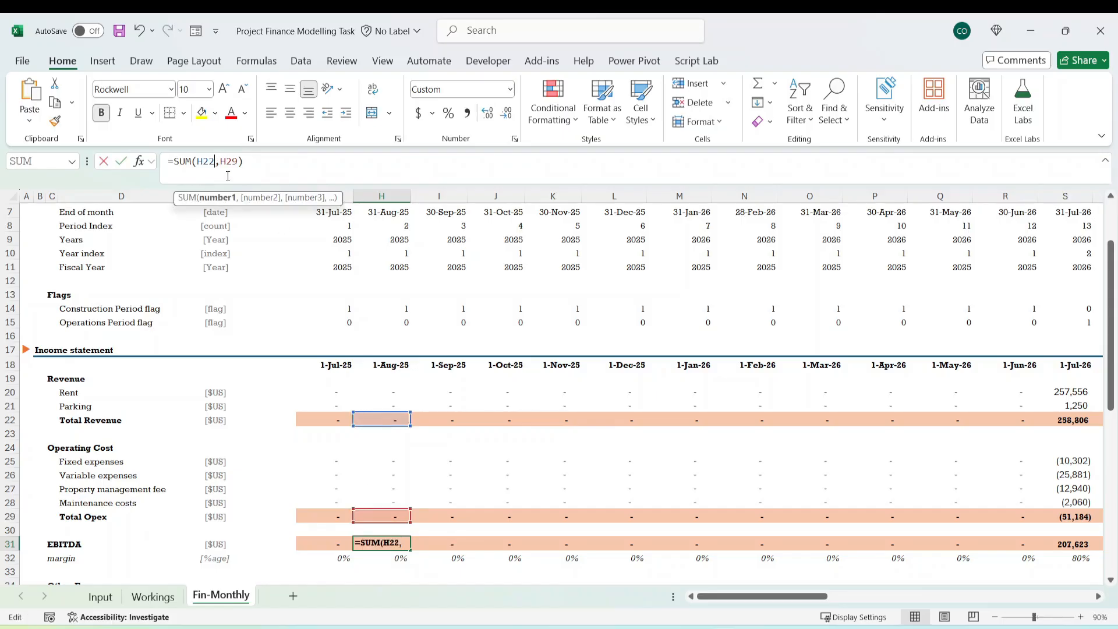
pyautogui.press('Escape')
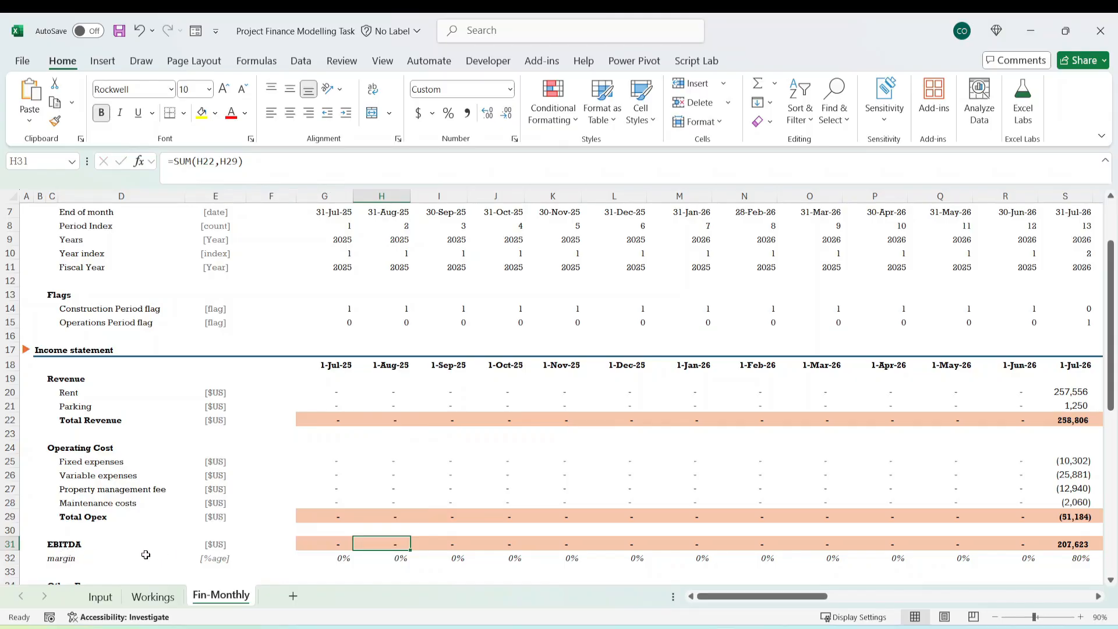
# Review the EBITDA line against the Depreciation, Interest Expense and Corporate tax lines below it in the income statement.
pyautogui.click(52, 547)
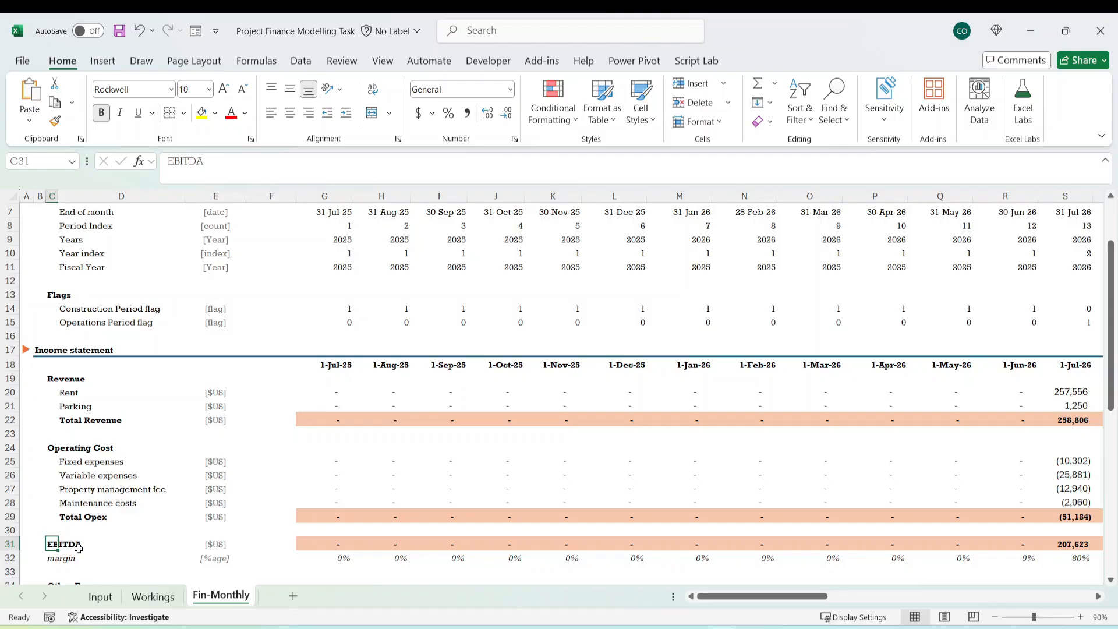
pyautogui.scroll(-3, 177, 567)
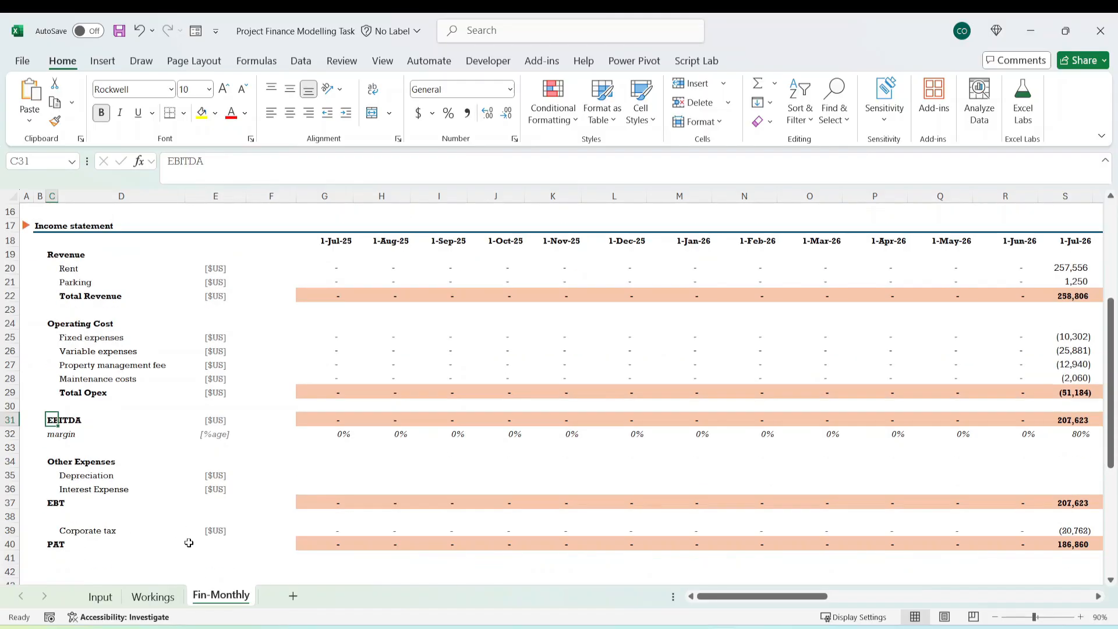
pyautogui.moveTo(64, 475); pyautogui.dragTo(123, 486)
pyautogui.click(82, 530)
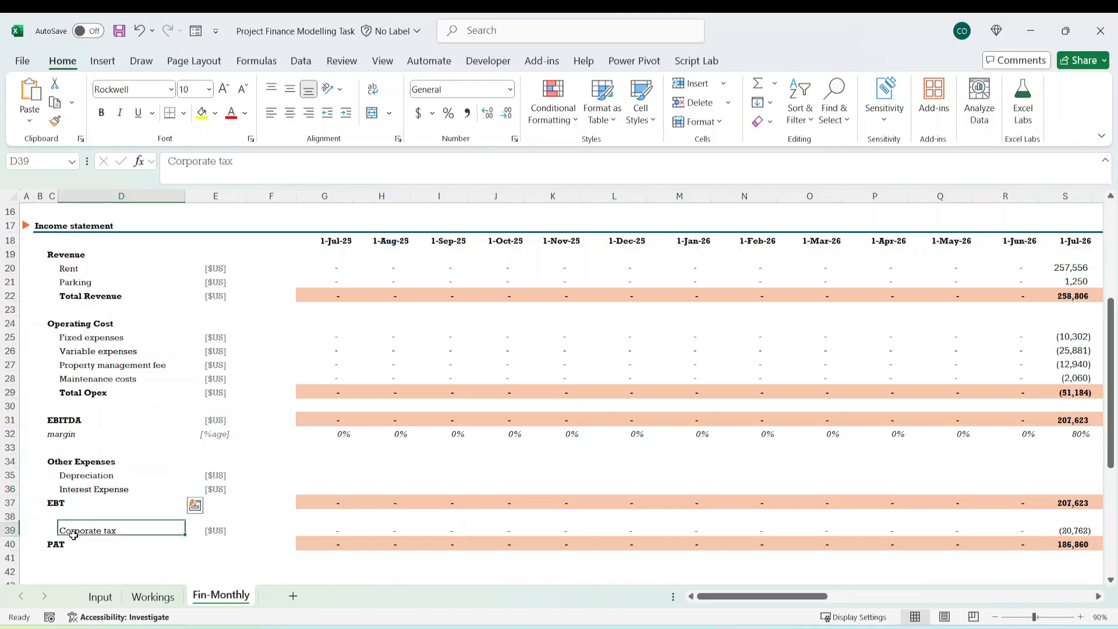
pyautogui.click(74, 421)
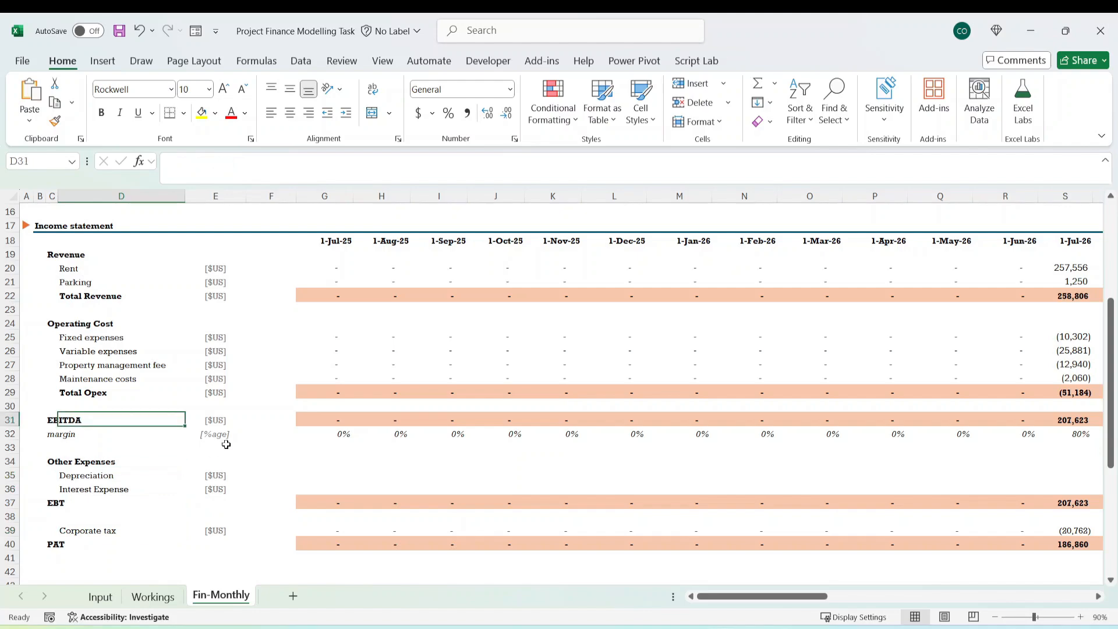
pyautogui.click(8, 419)
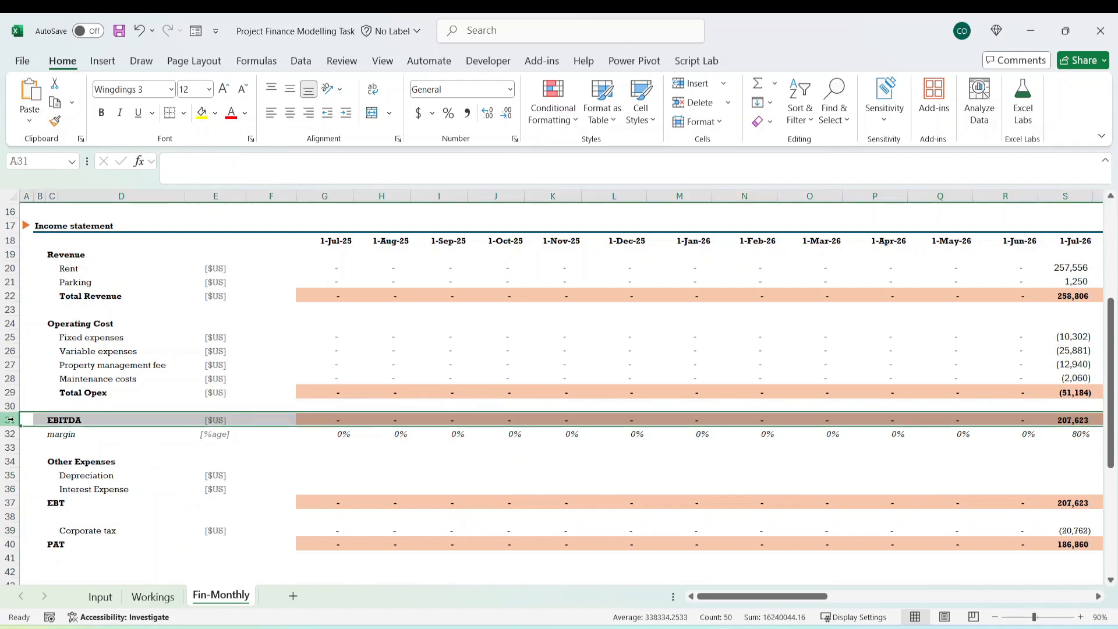
pyautogui.click(66, 419)
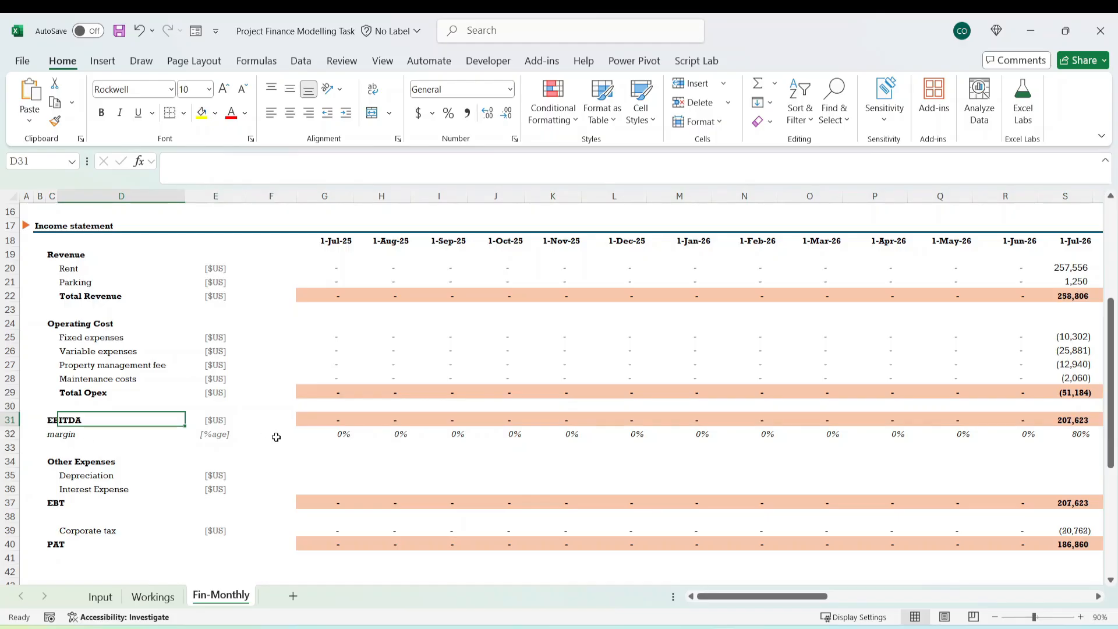
# Examine EBITDA along row 31 to the last month and inspect the formula in AU31, returning to the row's start.
pyautogui.click(325, 421)
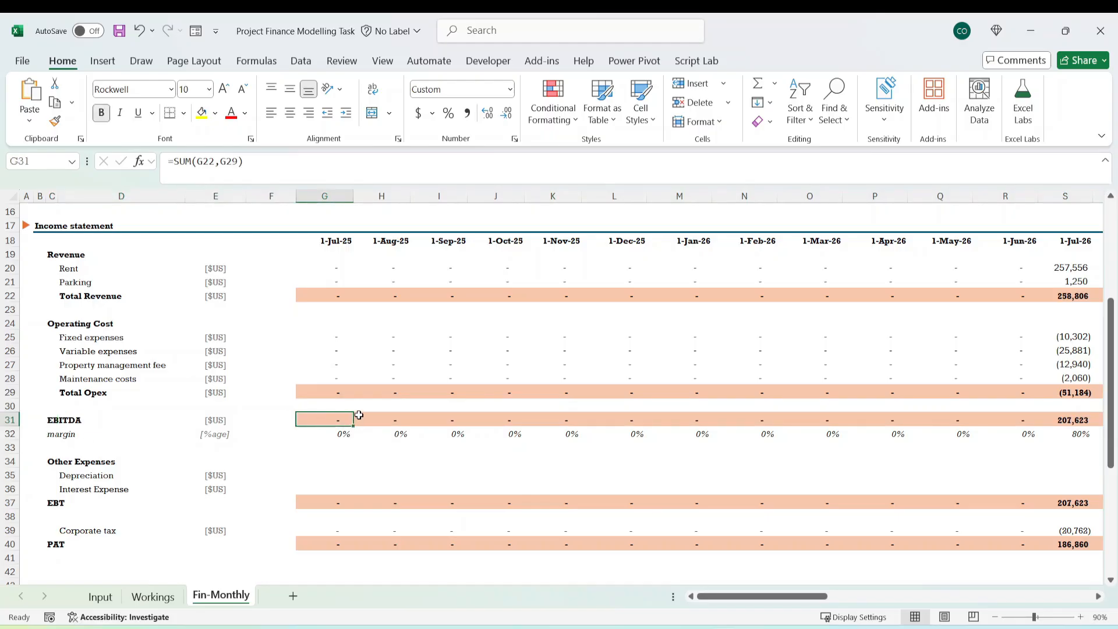
pyautogui.hotkey('ctrl', 'Right')
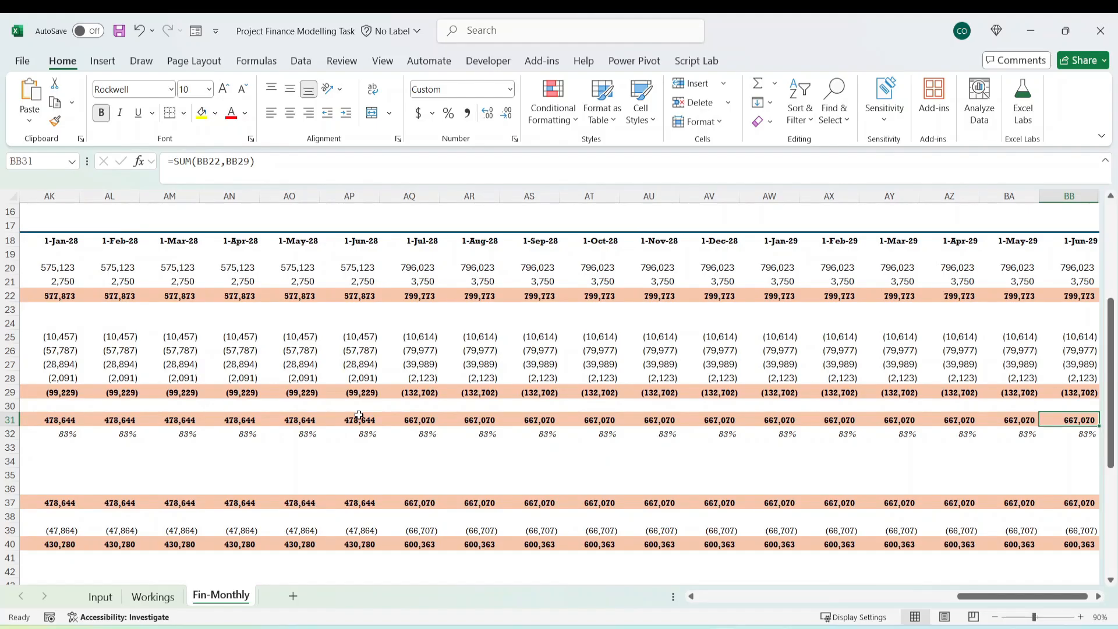
pyautogui.press('Left')
pyautogui.press('Left')
pyautogui.press('Left')
pyautogui.press('Left')
pyautogui.press('Left')
pyautogui.press('Left')
pyautogui.press('Left')
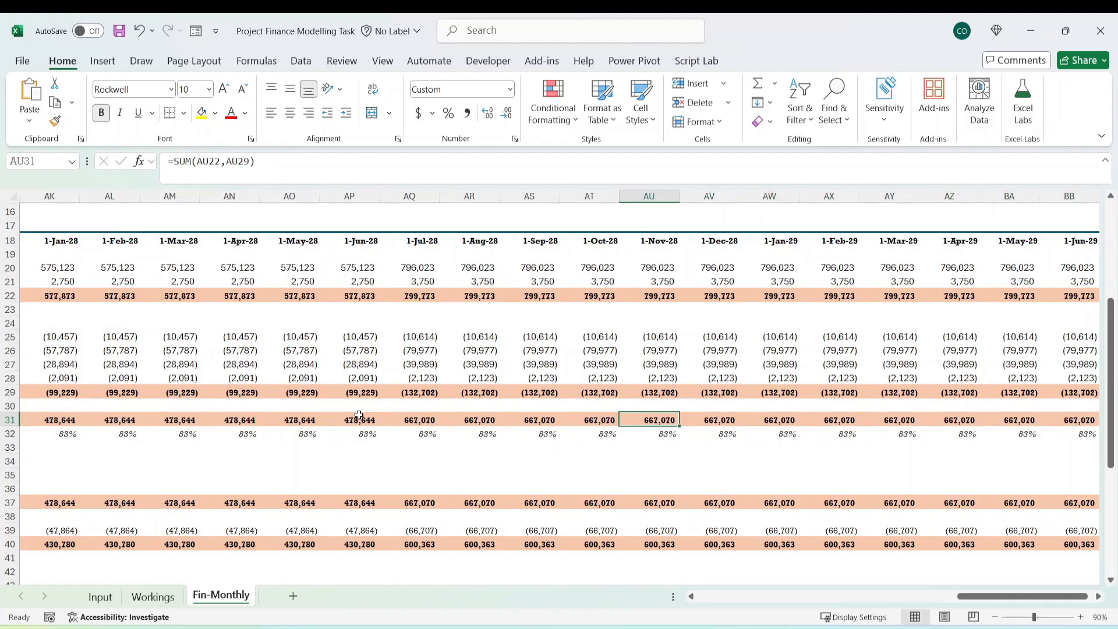
pyautogui.press('F2')
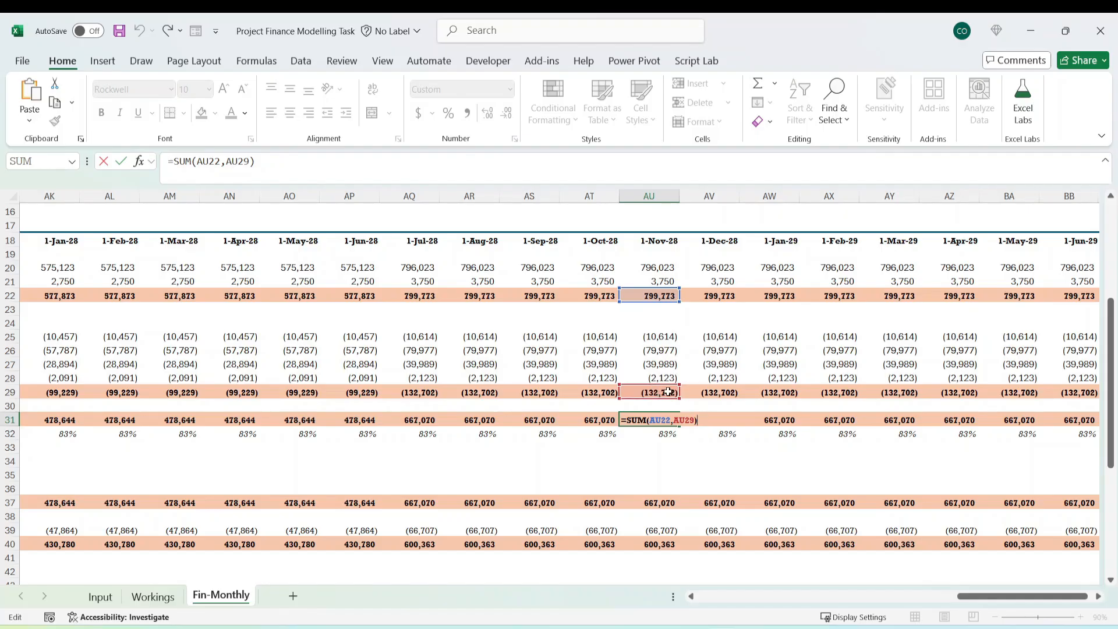
pyautogui.hotkey('ctrl', 'Return')
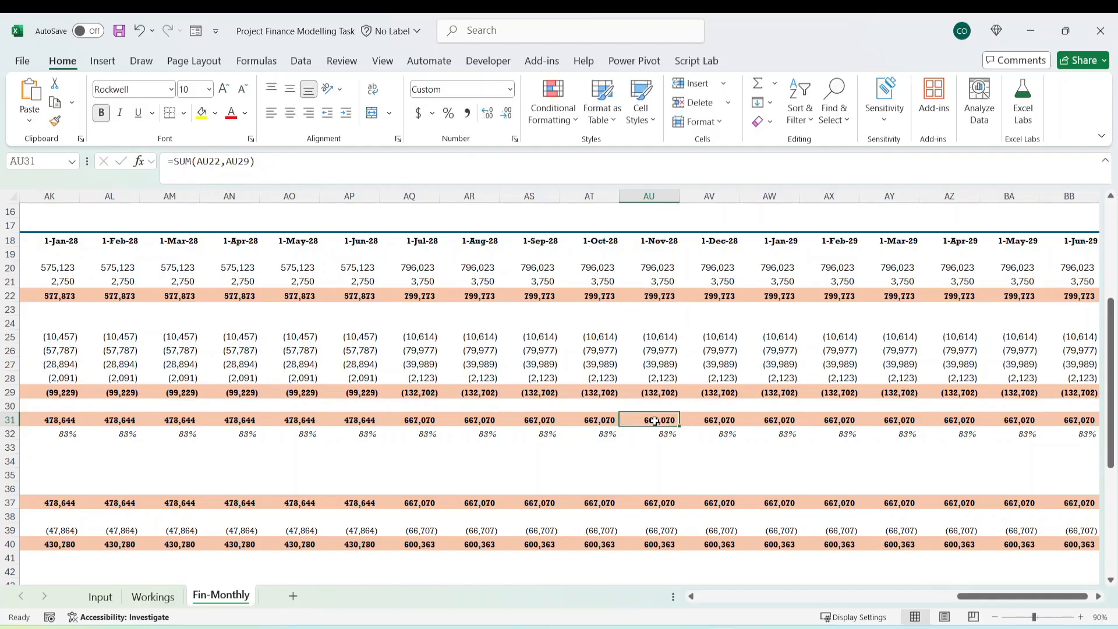
pyautogui.press('Left')
pyautogui.press('Left')
pyautogui.press('Left')
pyautogui.hotkey('ctrl', 'Left')
pyautogui.press('Left')
pyautogui.press('Left')
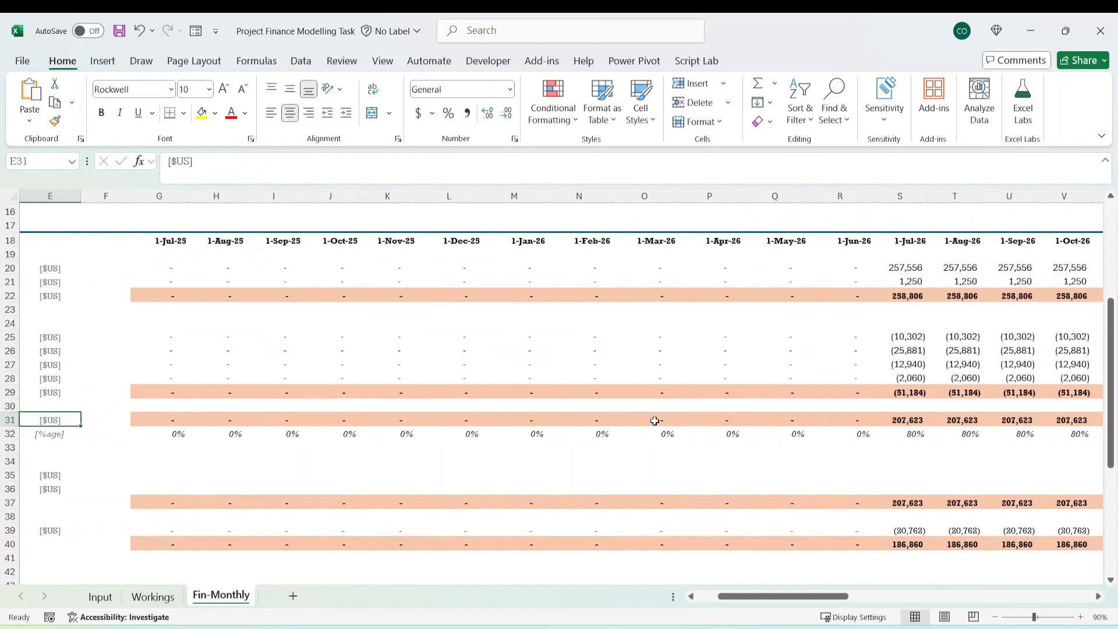
# Check EBITDA in row 31 across the construction months and inspect the margin formula in row 32, including August 2025 in H32.
pyautogui.press('Right')
pyautogui.press('Right')
pyautogui.press('Right')
pyautogui.press('Right')
pyautogui.press('Right')
pyautogui.press('Right')
pyautogui.press('Right')
pyautogui.press('Right')
pyautogui.press('Right')
pyautogui.press('Right')
pyautogui.press('Right')
pyautogui.press('Right')
pyautogui.press('Right')
pyautogui.press('Right')
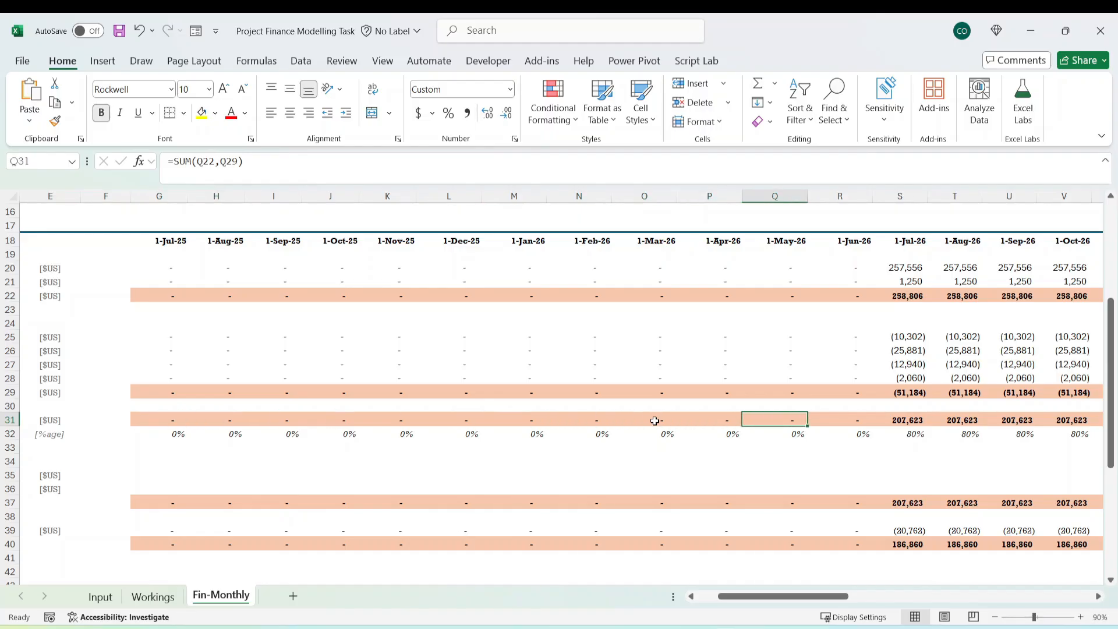
pyautogui.press('Down')
pyautogui.press('Left')
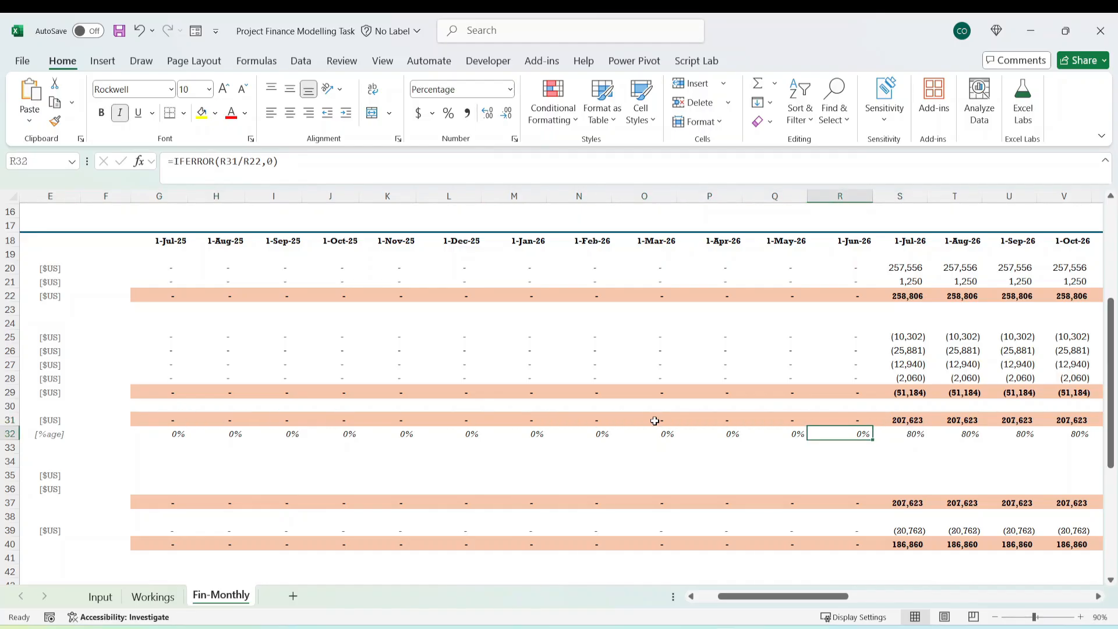
pyautogui.press('Home')
pyautogui.press('Right')
pyautogui.press('Right')
pyautogui.press('Right')
pyautogui.press('Right')
pyautogui.press('Right')
pyautogui.press('Right')
pyautogui.press('Right')
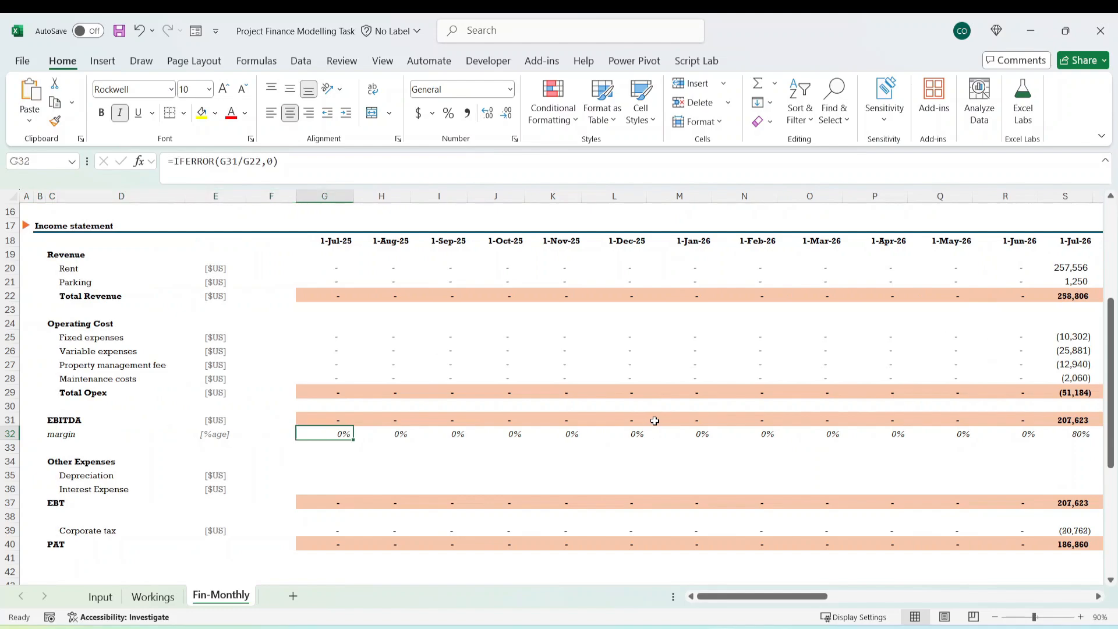
pyautogui.press('F2')
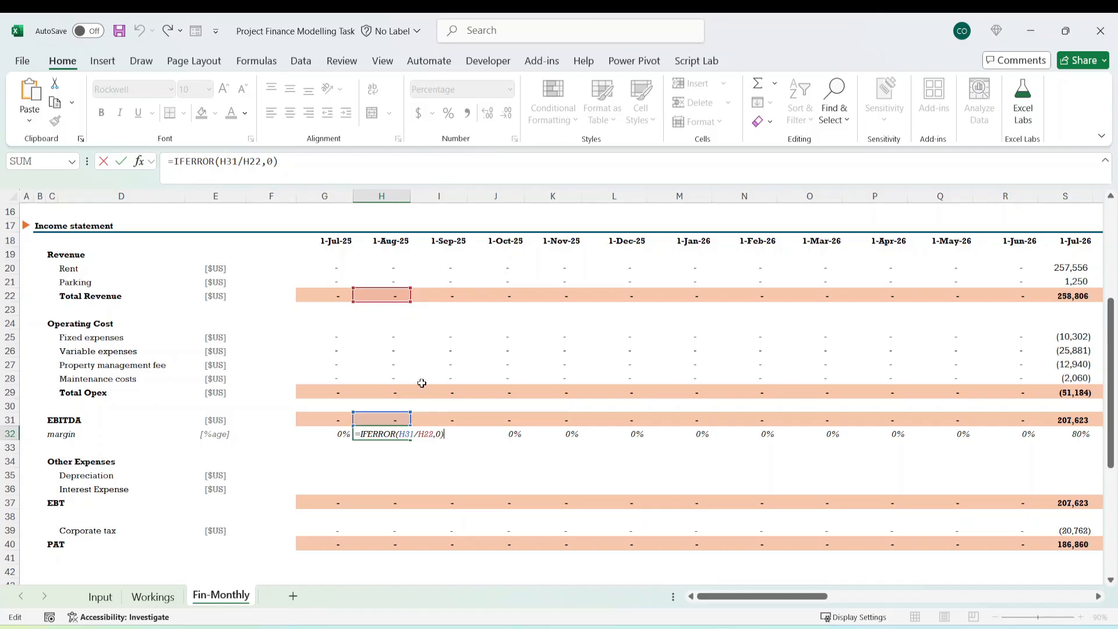
pyautogui.hotkey('ctrl', 'Return')
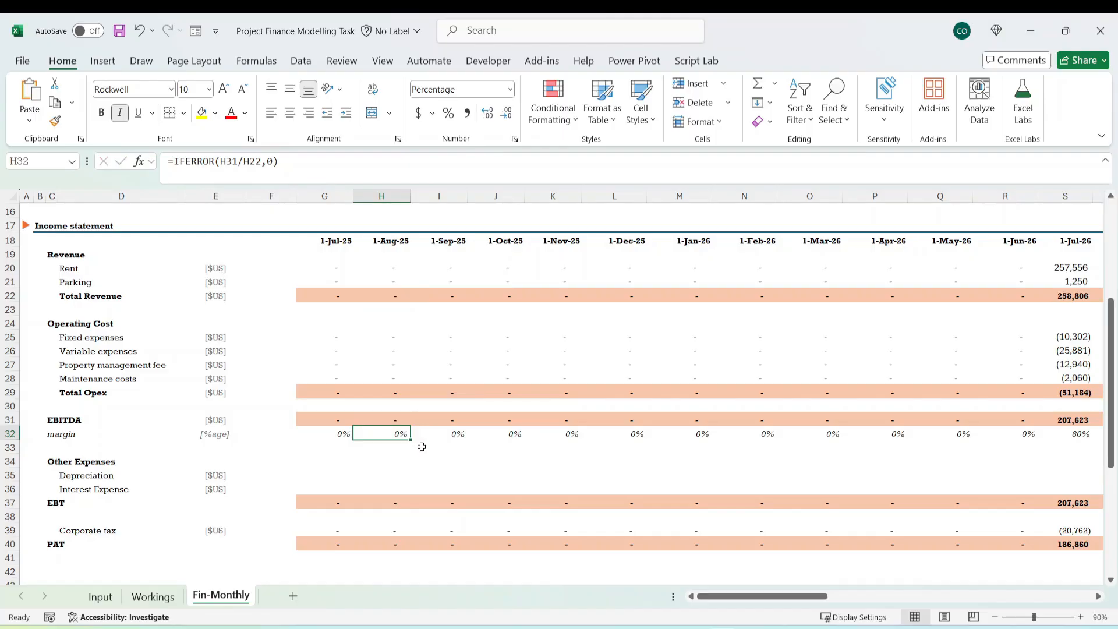
# Compare the August 2025 EBITDA and margin cells and inspect the October 2025 margin formula in J32 with its referenced cells.
pyautogui.click(387, 418)
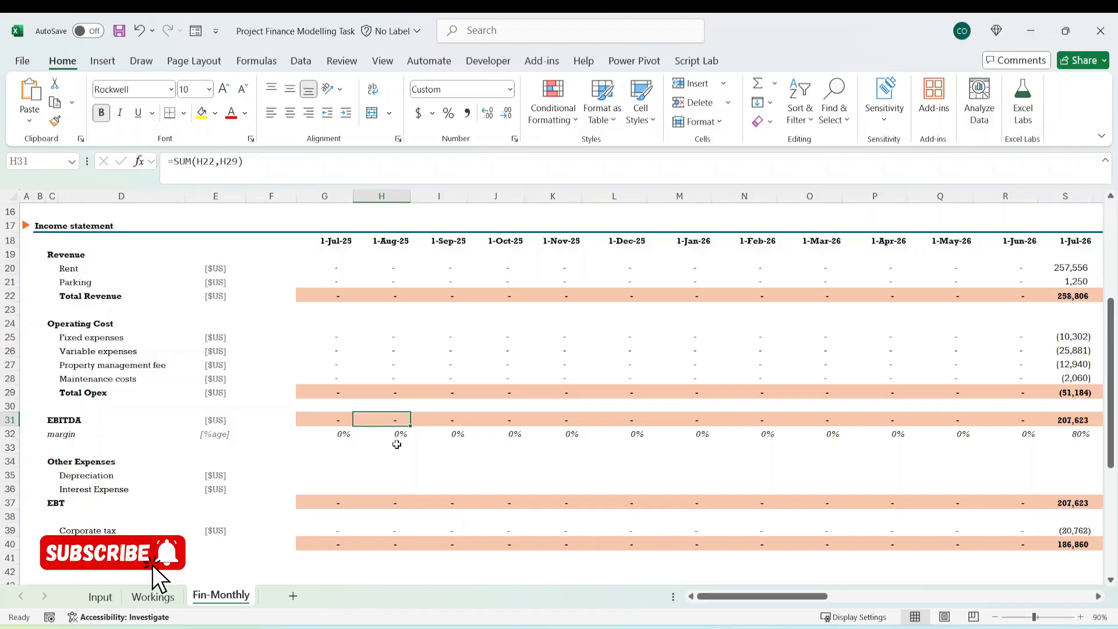
pyautogui.click(387, 435)
pyautogui.click(344, 436)
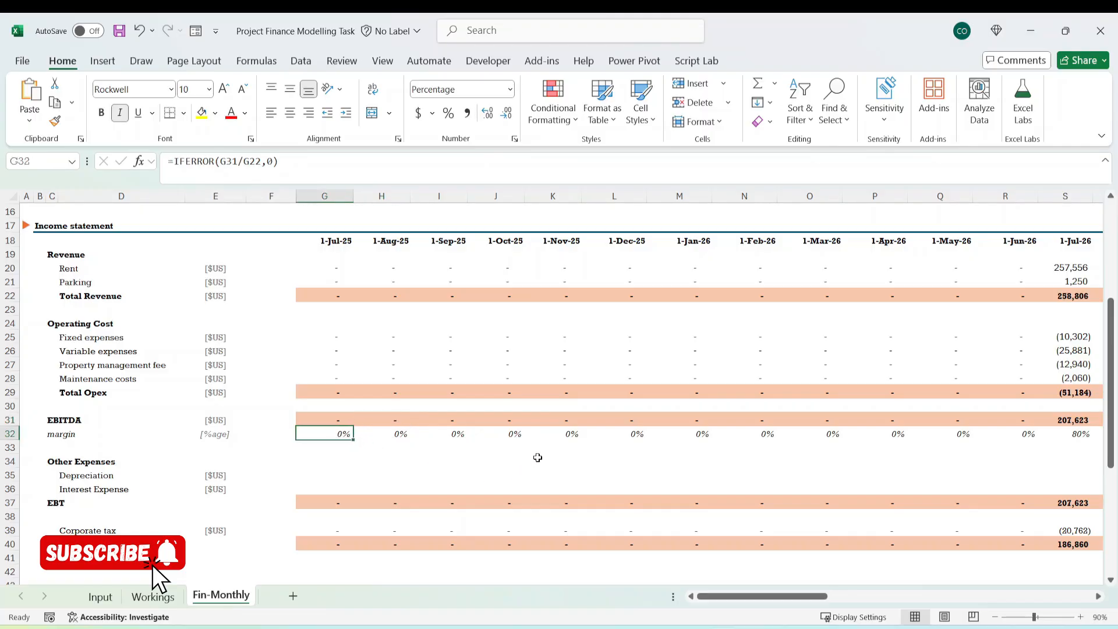
pyautogui.press('Right')
pyautogui.press('Right')
pyautogui.press('Right')
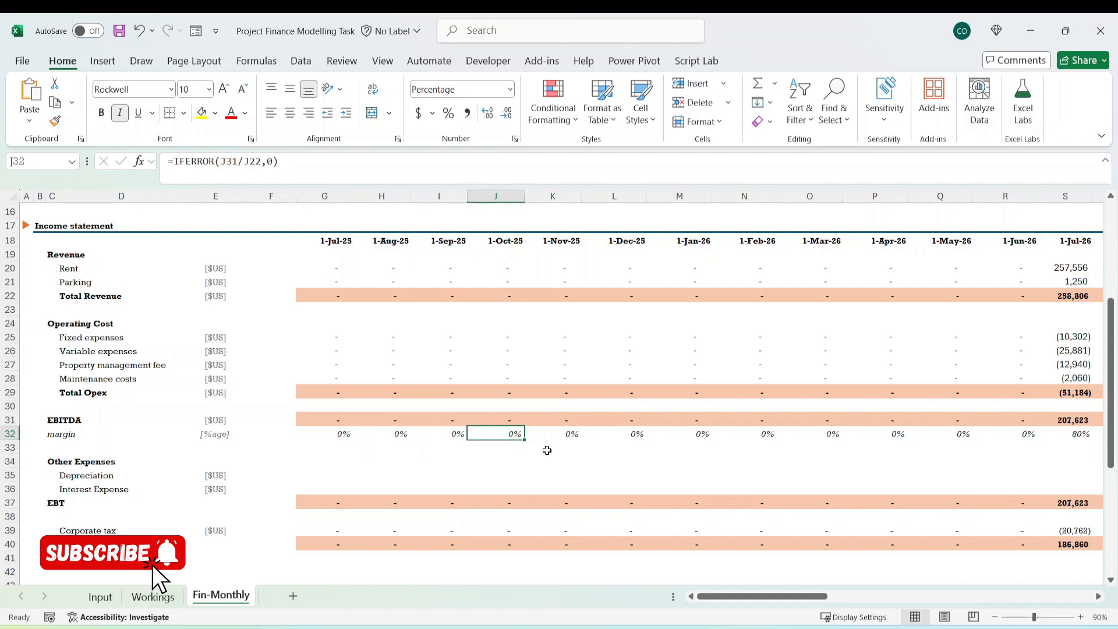
pyautogui.click(255, 163)
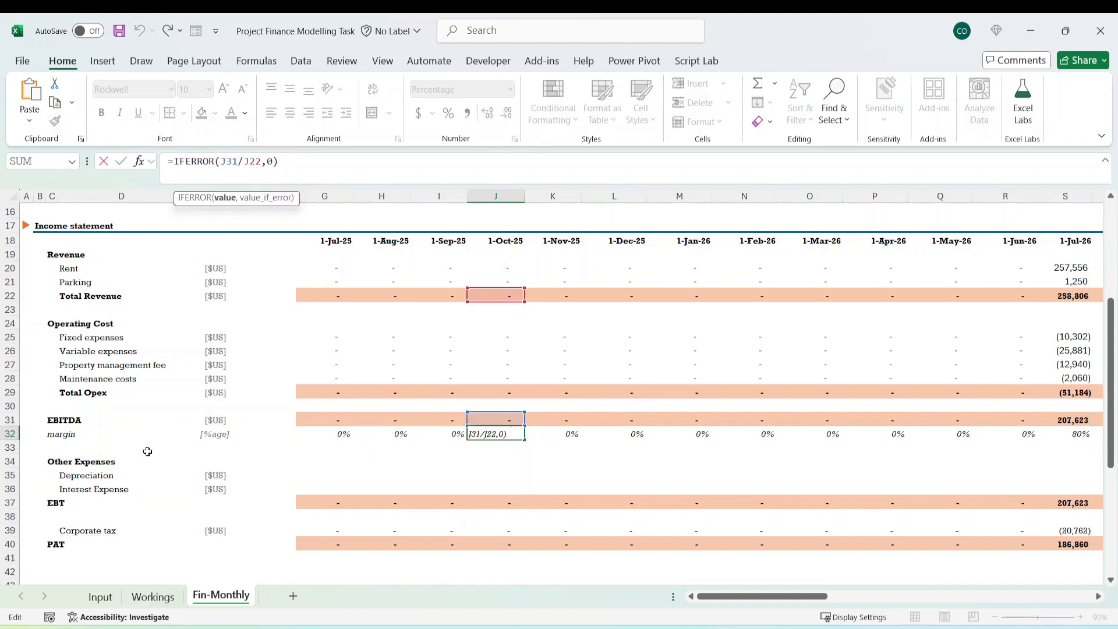
pyautogui.press('Escape')
# Review the EBITDA margin in row 32 across the operating months to June 2029, returning to the row's start.
pyautogui.hotkey('ctrl', 'Right')
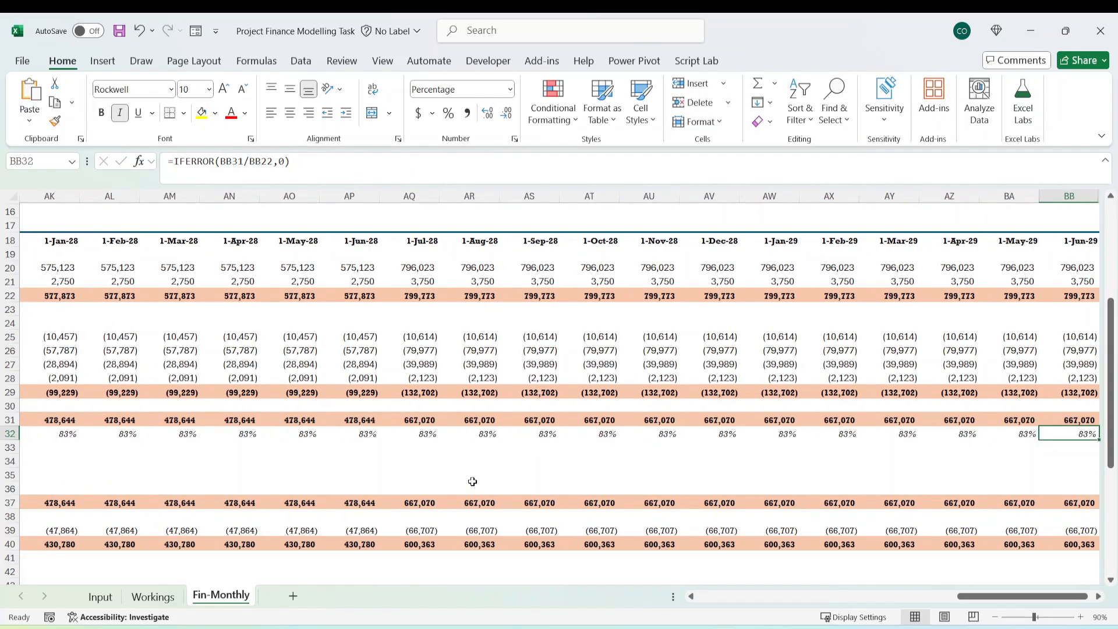
pyautogui.press('Left')
pyautogui.press('Left')
pyautogui.press('Left')
pyautogui.press('Left')
pyautogui.press('Left')
pyautogui.press('Left')
pyautogui.press('Left')
pyautogui.press('Left')
pyautogui.press('Left')
pyautogui.press('Left')
pyautogui.press('Left')
pyautogui.press('Left')
pyautogui.press('Left')
pyautogui.press('Left')
pyautogui.press('Left')
pyautogui.press('Left')
pyautogui.press('Left')
pyautogui.press('Left')
pyautogui.press('Left')
pyautogui.press('Left')
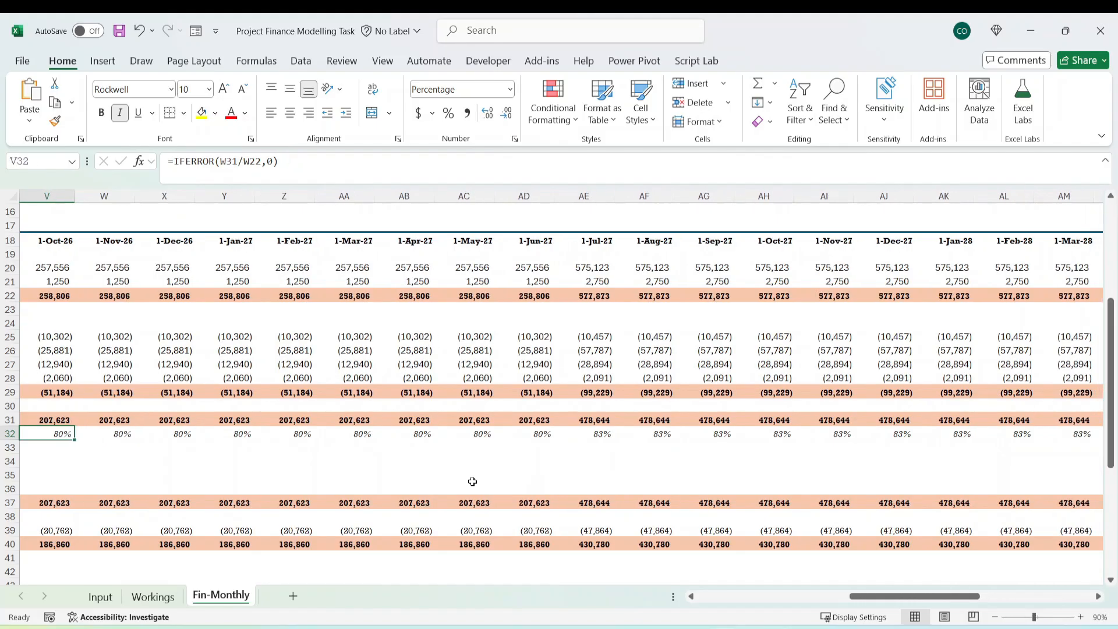
pyautogui.press('Left')
pyautogui.press('Left')
pyautogui.press('Left')
pyautogui.press('Left')
pyautogui.press('Left')
pyautogui.press('Left')
pyautogui.press('Left')
pyautogui.press('Left')
pyautogui.press('Left')
pyautogui.press('Left')
pyautogui.press('Left')
pyautogui.press('Left')
pyautogui.press('Left')
pyautogui.press('Right')
pyautogui.press('Right')
pyautogui.press('Right')
pyautogui.press('Right')
pyautogui.press('Right')
pyautogui.press('Right')
pyautogui.press('Right')
pyautogui.press('Right')
pyautogui.press('Right')
pyautogui.press('Right')
pyautogui.press('Right')
pyautogui.press('Right')
pyautogui.press('Right')
pyautogui.press('Right')
pyautogui.press('Right')
pyautogui.press('Right')
pyautogui.press('Right')
pyautogui.press('Right')
pyautogui.press('Right')
pyautogui.press('Right')
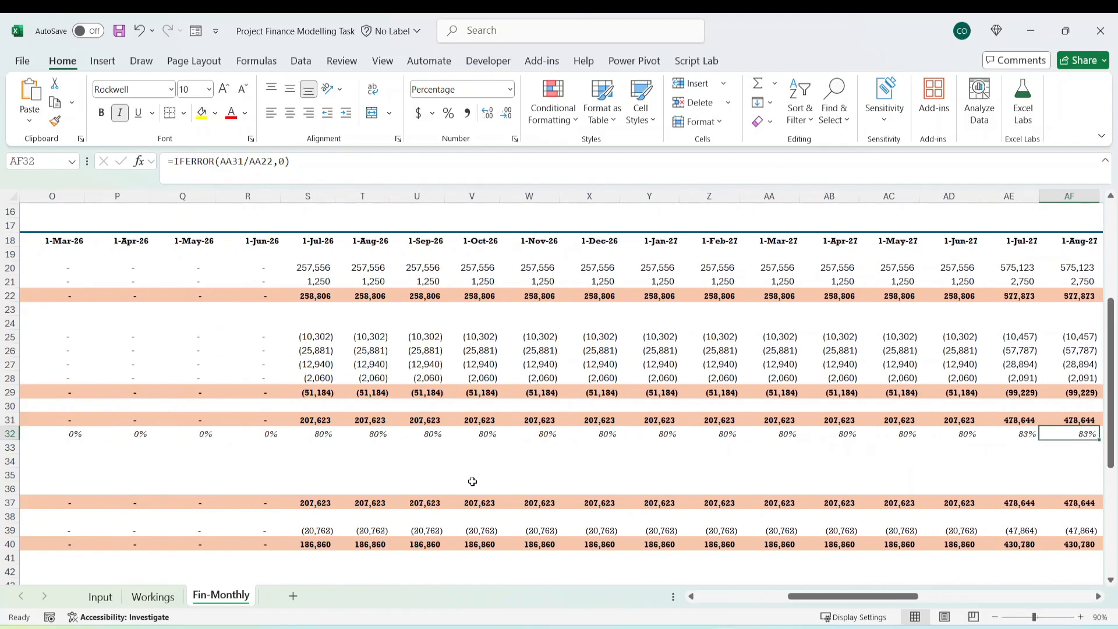
pyautogui.press('Right')
pyautogui.press('Right')
pyautogui.press('Right')
pyautogui.press('Right')
pyautogui.press('Right')
pyautogui.press('Right')
pyautogui.press('Right')
pyautogui.press('Right')
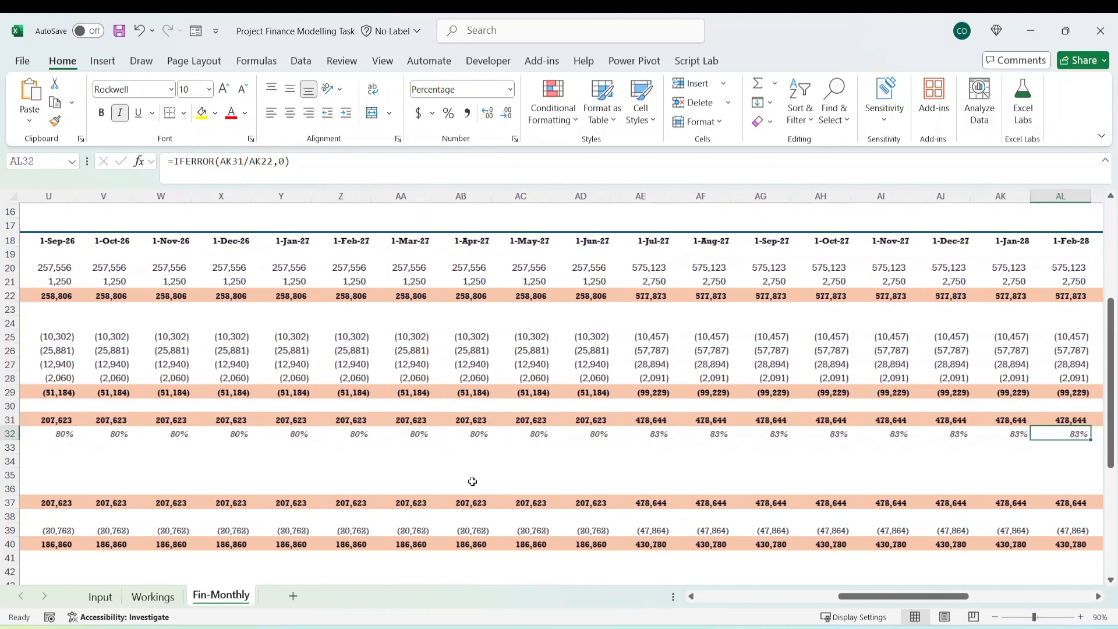
pyautogui.press('Left')
pyautogui.press('Left')
pyautogui.press('Left')
pyautogui.press('Left')
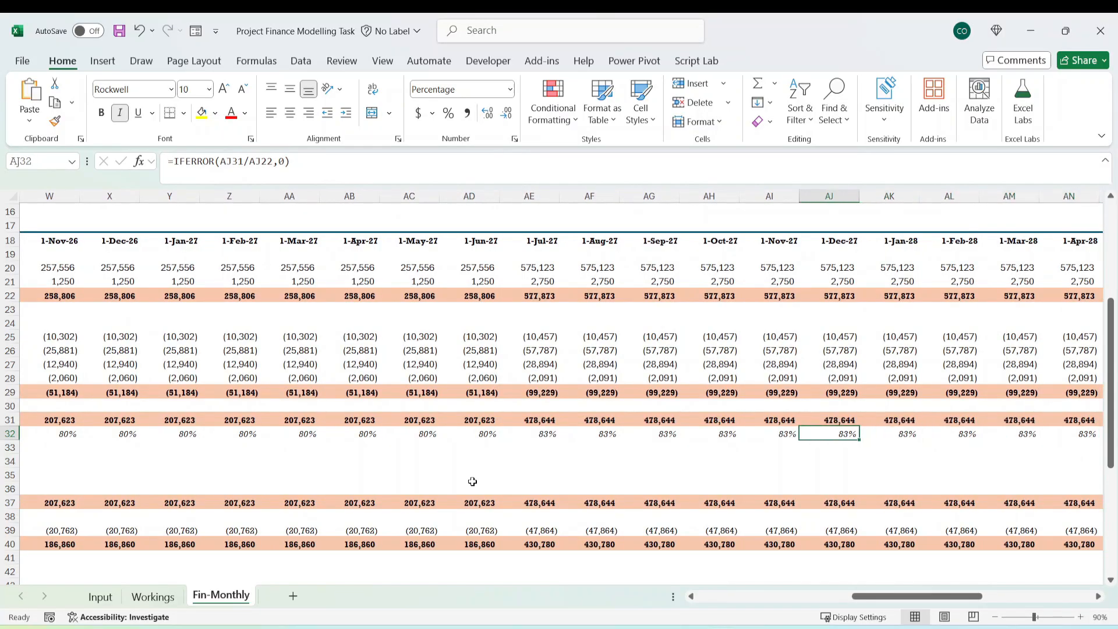
pyautogui.hotkey('ctrl', 'Left')
pyautogui.hotkey('ctrl', 'Left')
pyautogui.press('Left')
pyautogui.press('Left')
pyautogui.press('Down')
pyautogui.press('Down')
pyautogui.press('Down')
pyautogui.press('Down')
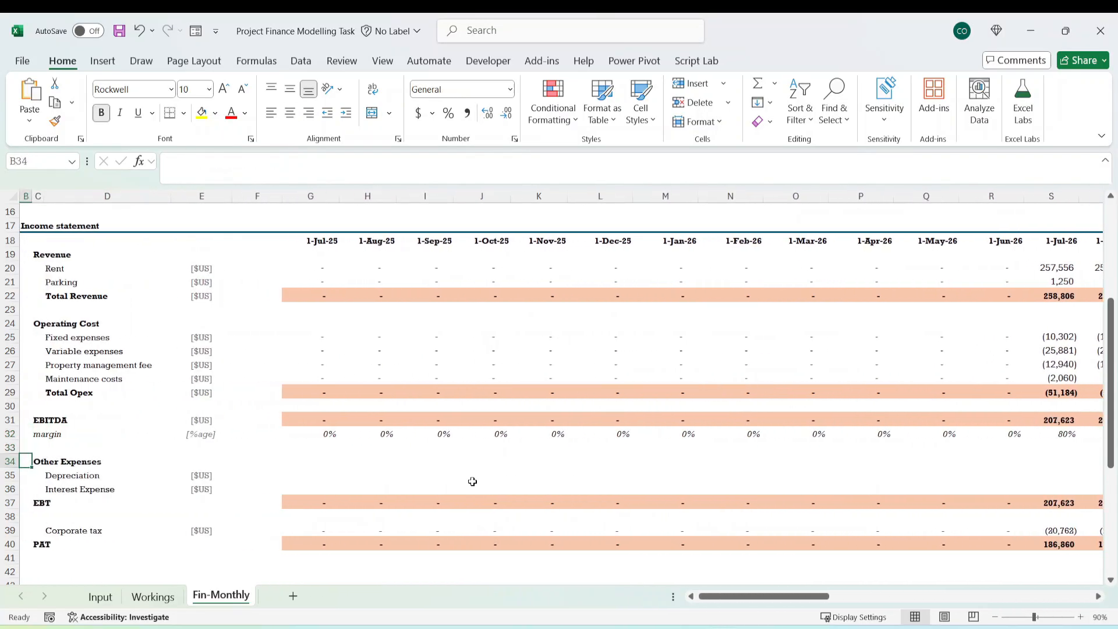
pyautogui.press('Right')
pyautogui.press('Right')
pyautogui.press('Right')
pyautogui.press('Right')
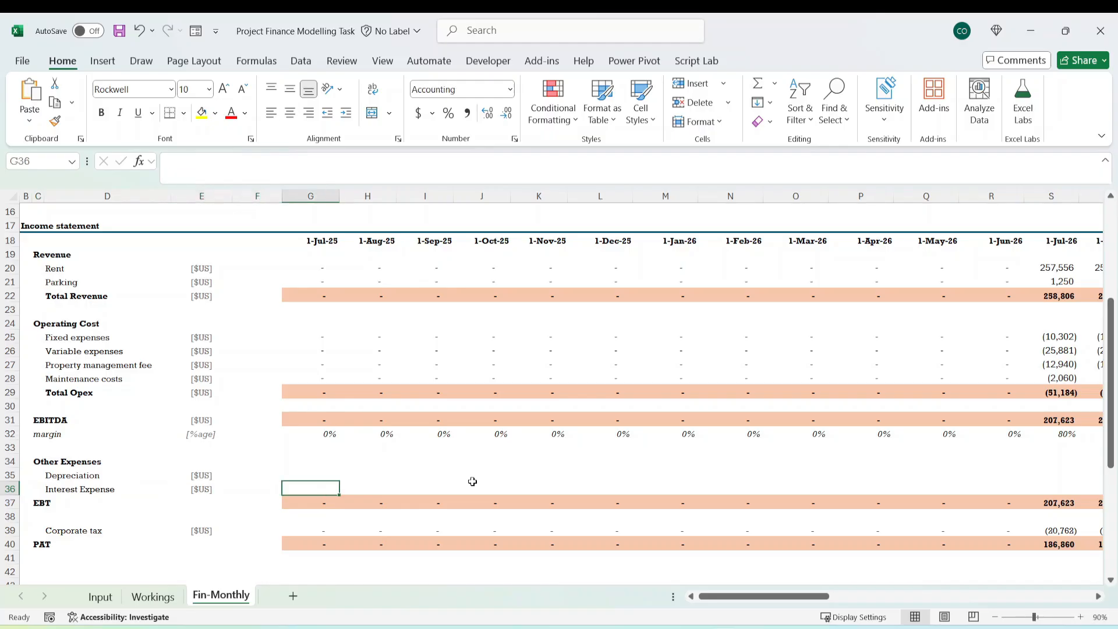
pyautogui.press('Up')
pyautogui.write('=')
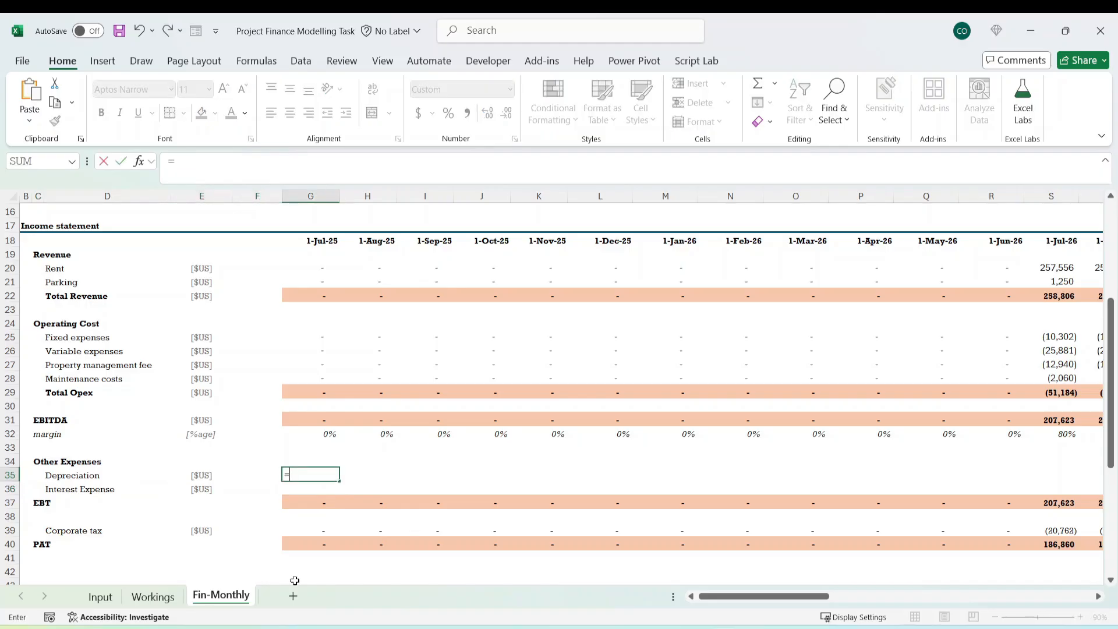
pyautogui.click(155, 601)
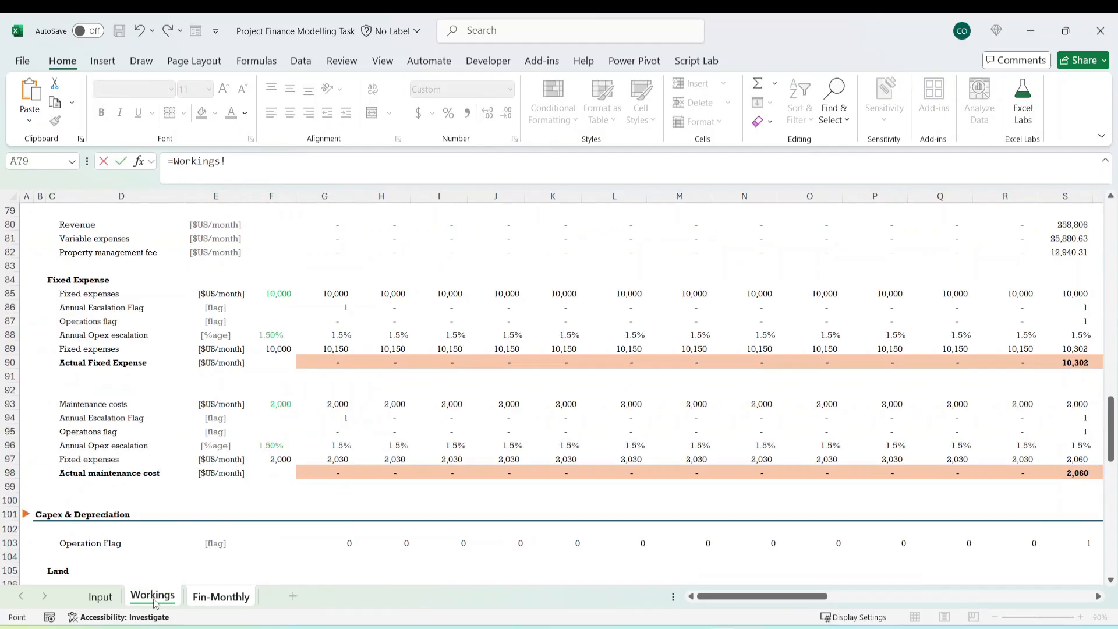
pyautogui.scroll(-15, 227, 471)
pyautogui.scroll(2, 228, 470)
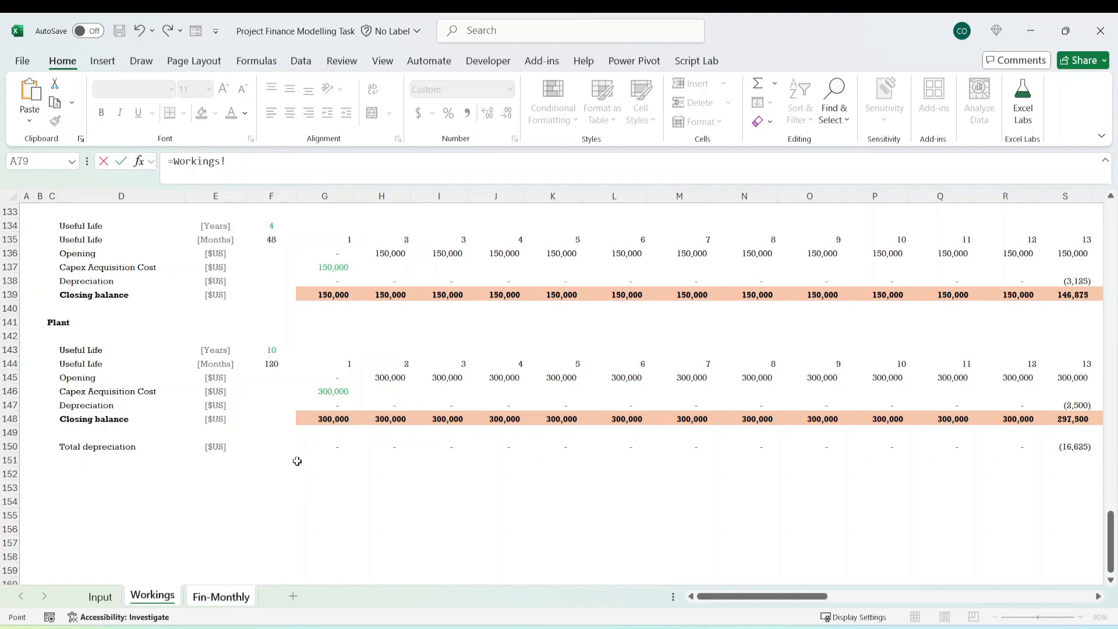
pyautogui.click(335, 447)
pyautogui.press('Return')
# Inspect the Total depreciation formula in Workings G150 and trace it to the Land, Building, Fixtures, Moto Vehicle and Plant depreciation rows.
pyautogui.click(152, 594)
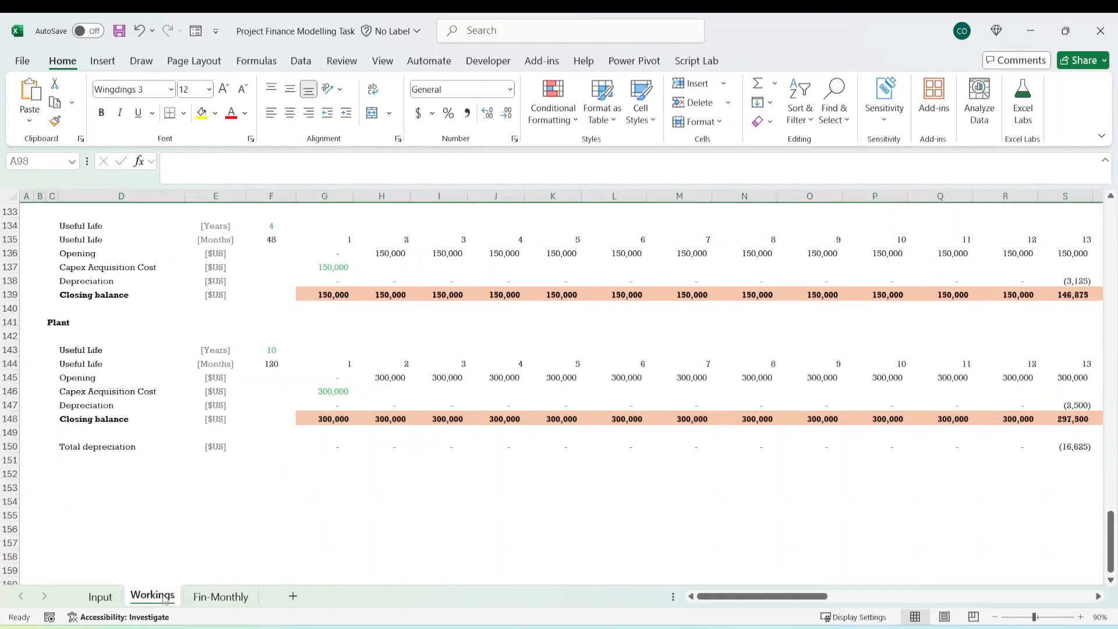
pyautogui.click(335, 447)
pyautogui.click(274, 161)
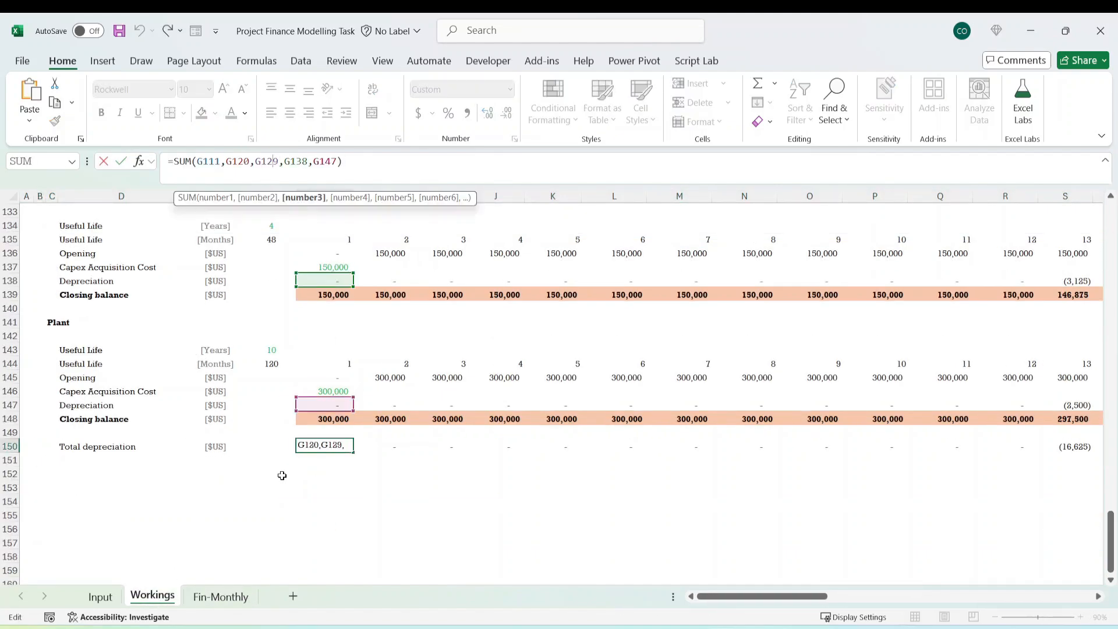
pyautogui.scroll(4, 324, 457)
pyautogui.scroll(3, 322, 400)
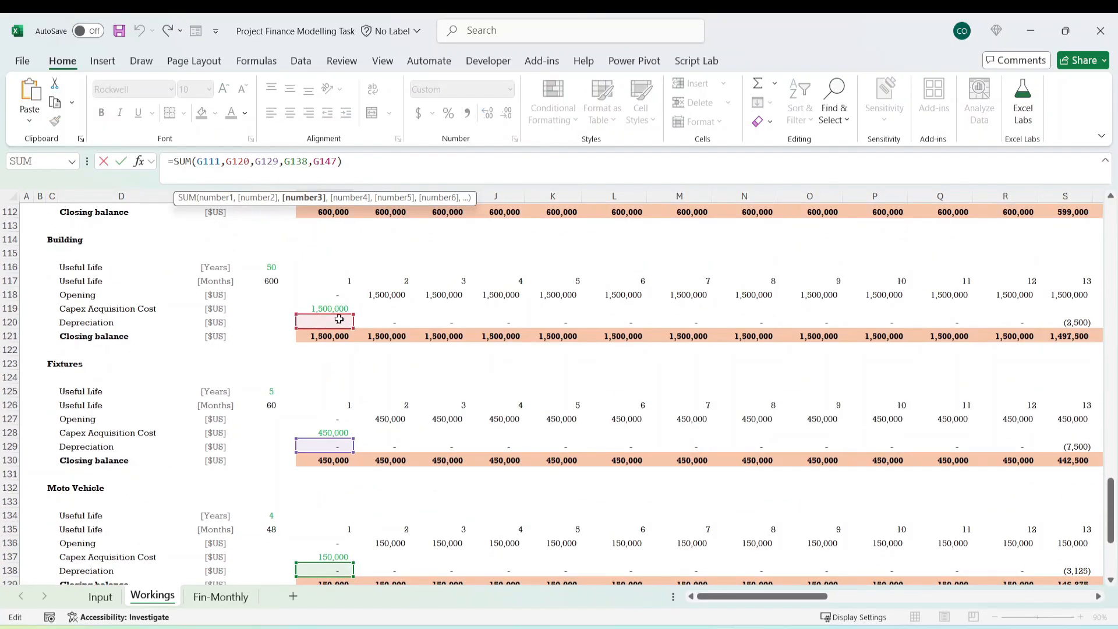
pyautogui.scroll(2, 274, 326)
pyautogui.scroll(3, 320, 301)
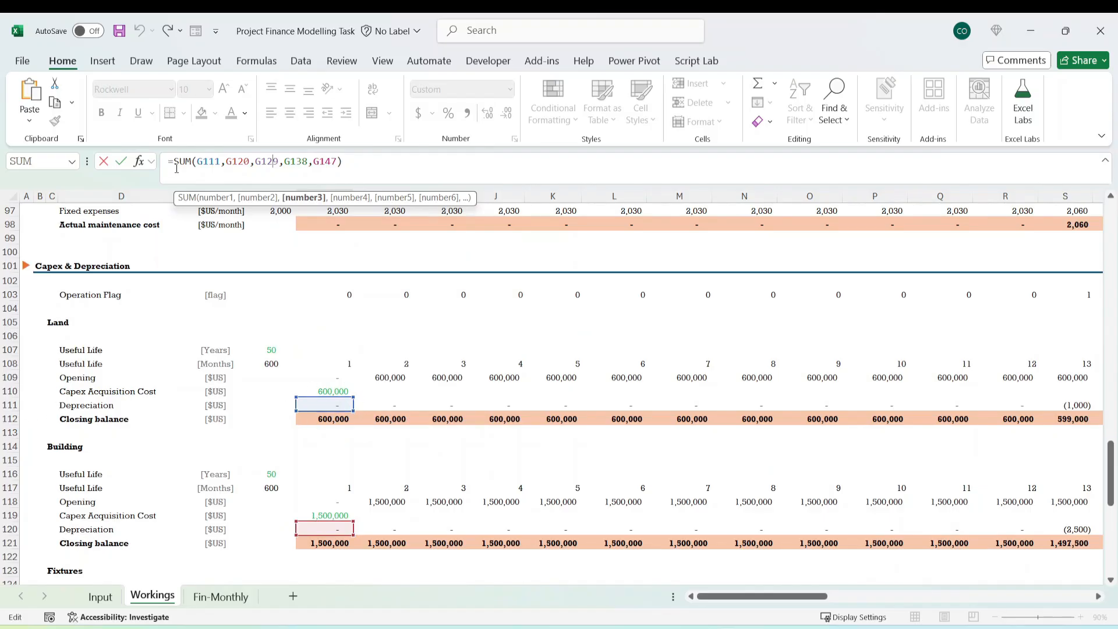
pyautogui.scroll(-12, 356, 390)
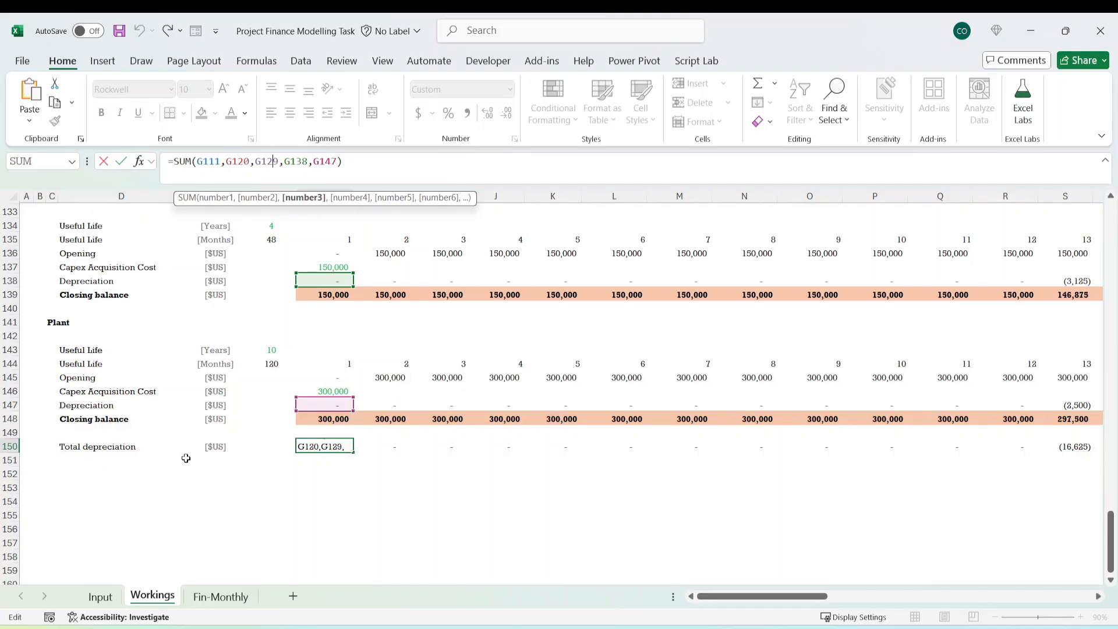
# Make the Total depreciation label and its [$US] unit in row 150 of Workings bold.
pyautogui.click(85, 447)
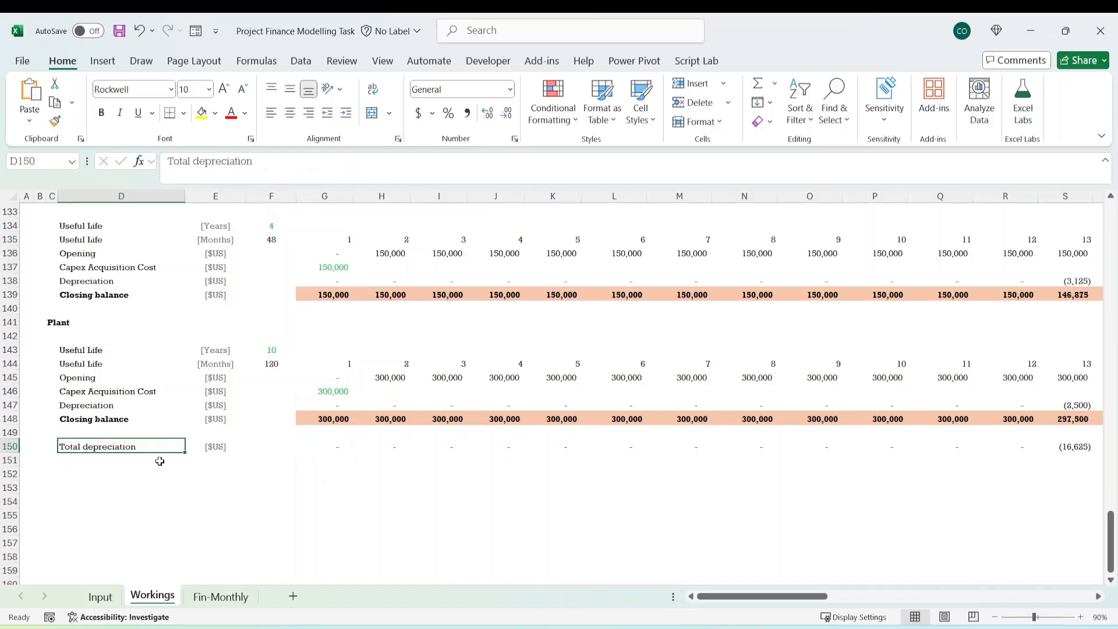
pyautogui.hotkey('ctrl', 'b')
pyautogui.click(302, 469)
pyautogui.click(225, 446)
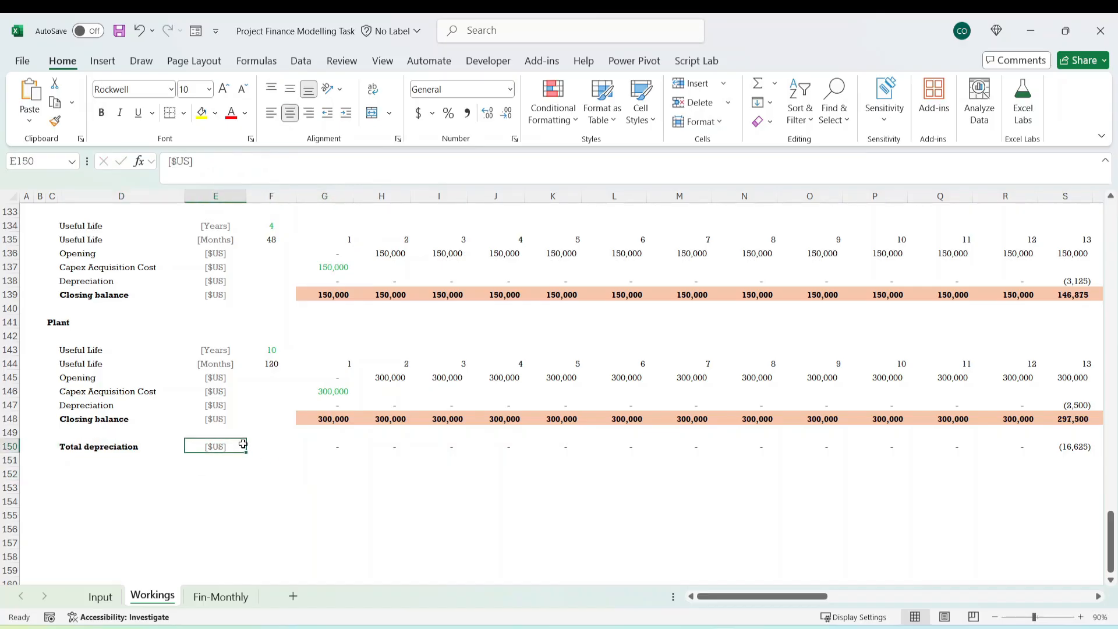
pyautogui.hotkey('ctrl', 'b')
pyautogui.click(326, 450)
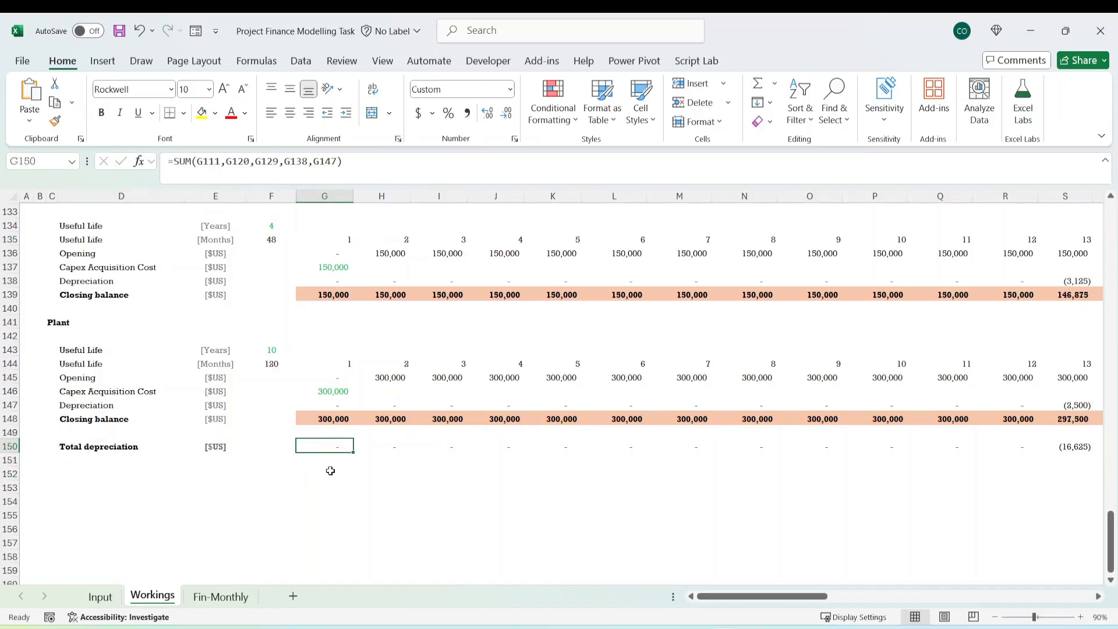
# Link the July 2025 Depreciation cell G35 on Fin-Monthly to =-Workings!G150 and fill it across to June 2029.
pyautogui.click(225, 597)
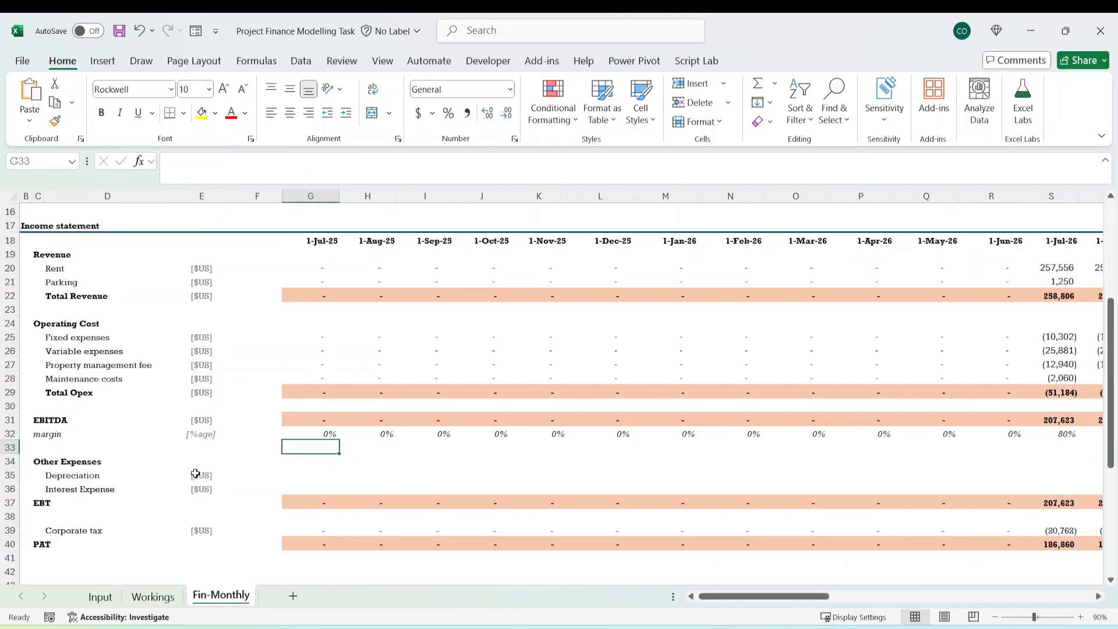
pyautogui.click(302, 476)
pyautogui.write('=-')
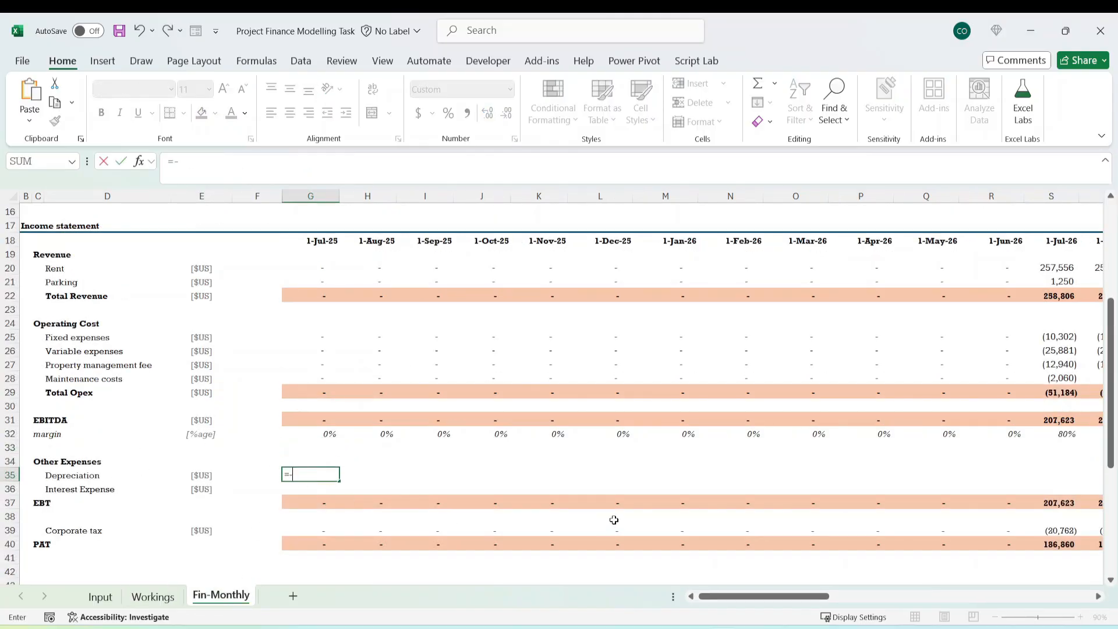
pyautogui.click(152, 596)
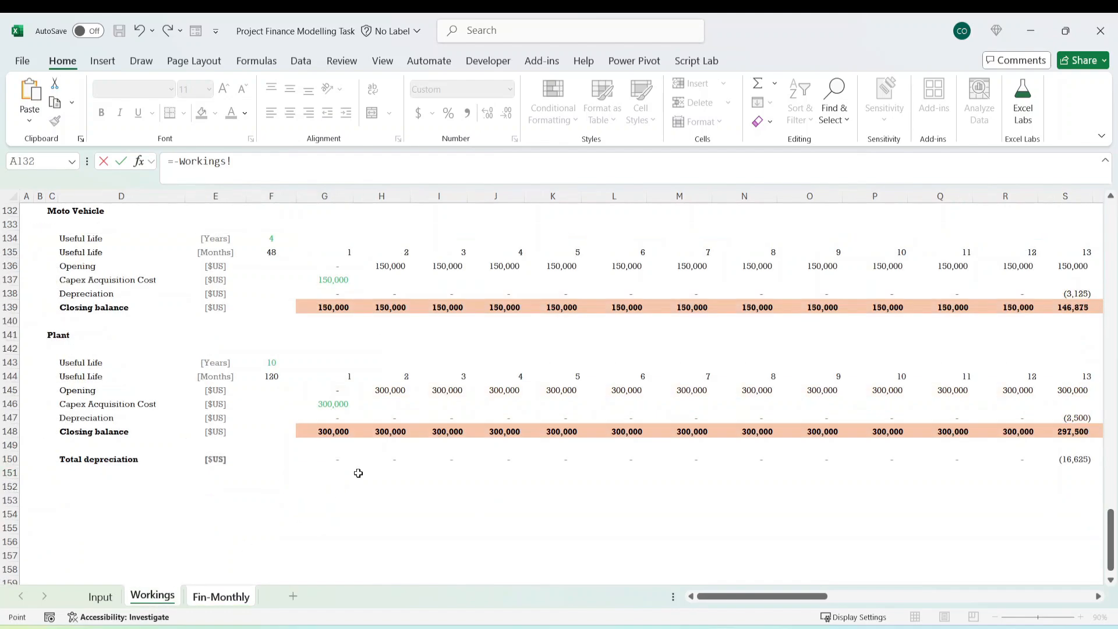
pyautogui.click(331, 459)
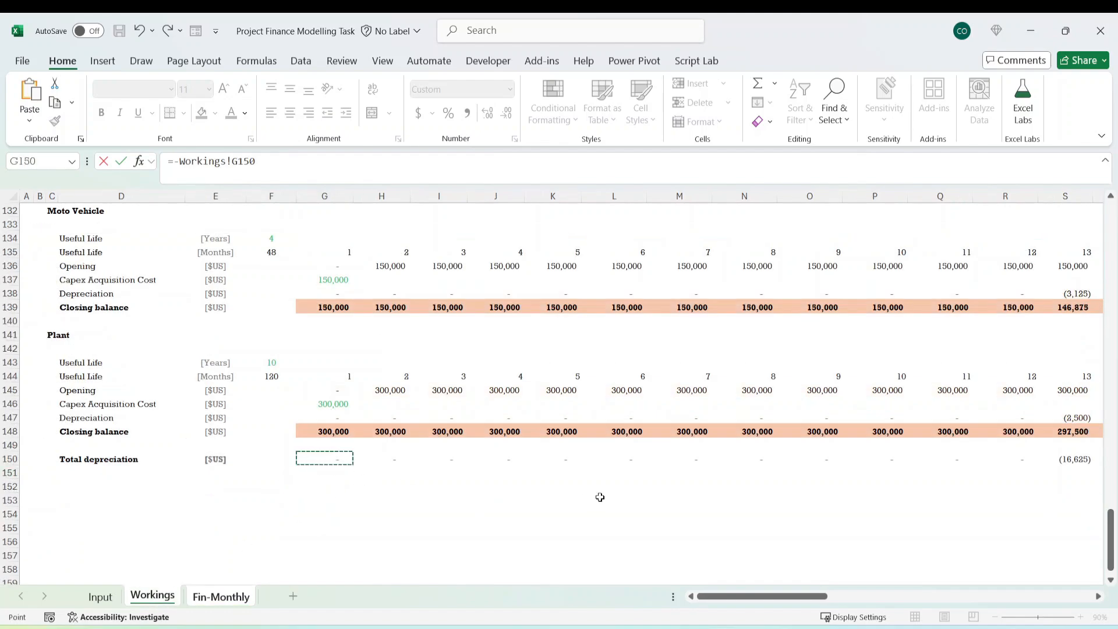
pyautogui.hotkey('ctrl', 'Return')
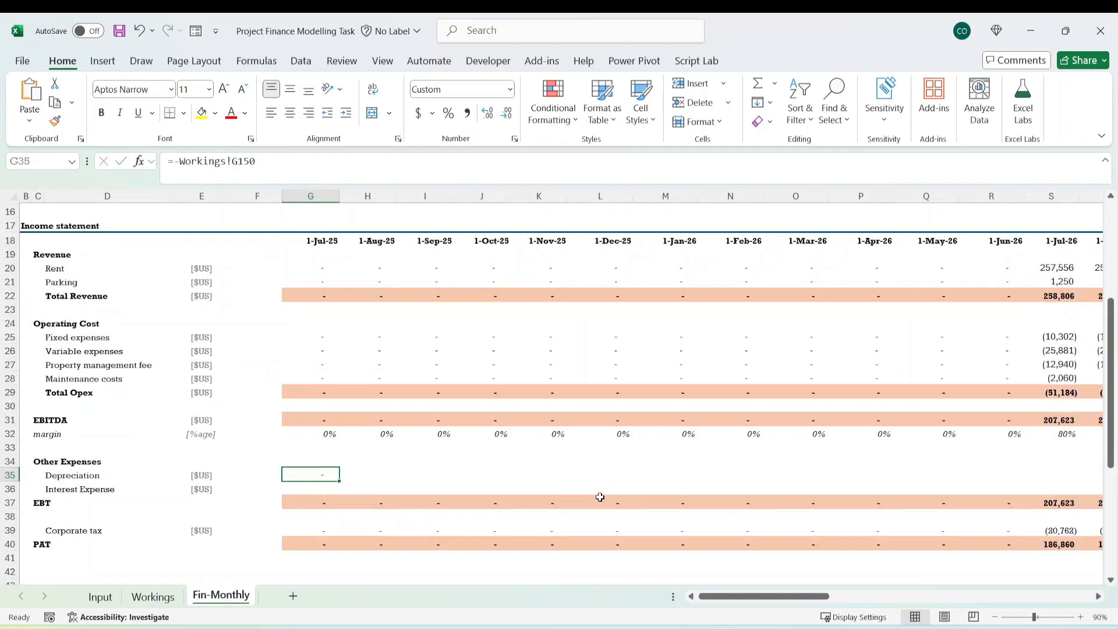
pyautogui.hotkey('ctrl', 'shift', 'Right')
pyautogui.hotkey('ctrl', 'r')
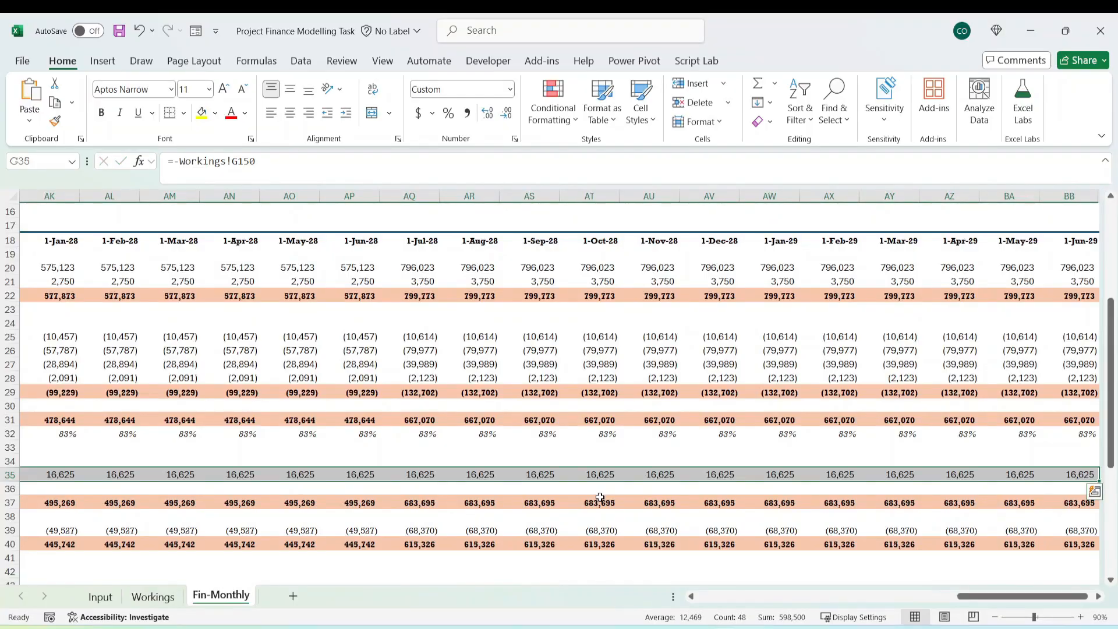
# Check the filled Depreciation row 35 from the last month back through the construction months up to June 2026.
pyautogui.press('Left')
pyautogui.press('Left')
pyautogui.press('Left')
pyautogui.press('Right')
pyautogui.press('Right')
pyautogui.press('Right')
pyautogui.press('Right')
pyautogui.press('Right')
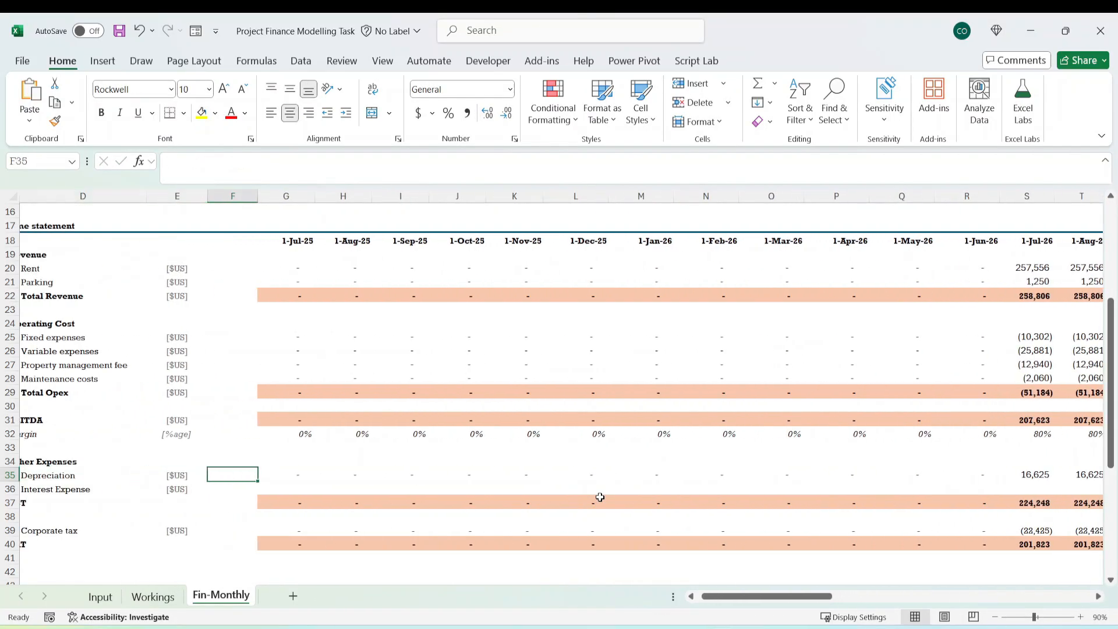
pyautogui.press('Right')
pyautogui.press('Right')
pyautogui.press('Right')
pyautogui.press('Right')
pyautogui.press('Right')
pyautogui.press('Right')
pyautogui.press('Right')
pyautogui.press('Right')
pyautogui.press('Right')
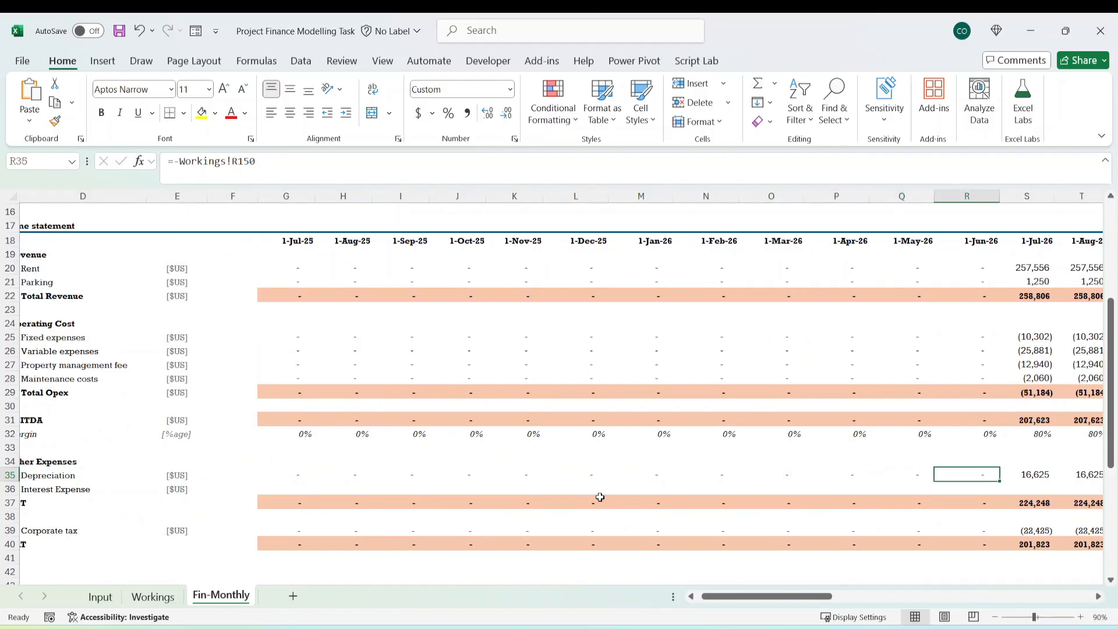
# Link the July 2025 Interest Expense cell G36 on Fin-Monthly to the interest closing balance with =-Workings!G49.
pyautogui.press('Left')
pyautogui.press('Left')
pyautogui.press('Left')
pyautogui.press('Left')
pyautogui.press('Left')
pyautogui.press('Left')
pyautogui.press('Left')
pyautogui.press('Left')
pyautogui.press('Left')
pyautogui.press('Left')
pyautogui.press('Left')
pyautogui.press('Left')
pyautogui.press('Left')
pyautogui.press('Left')
pyautogui.press('Left')
pyautogui.press('Left')
pyautogui.press('Left')
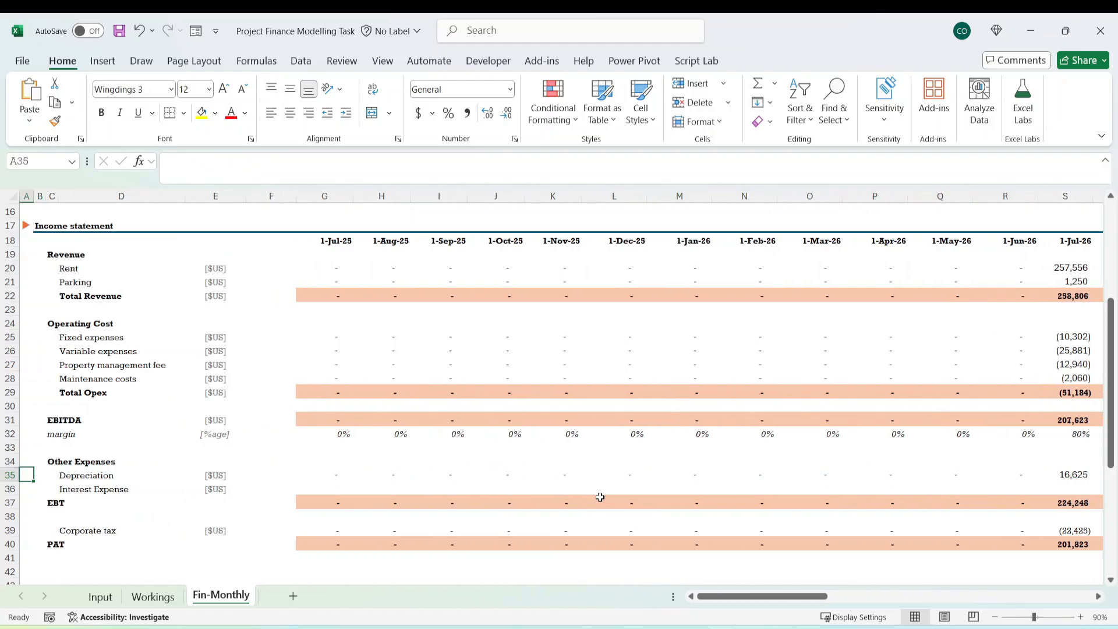
pyautogui.press('Right')
pyautogui.press('Down')
pyautogui.press('Right')
pyautogui.press('Right')
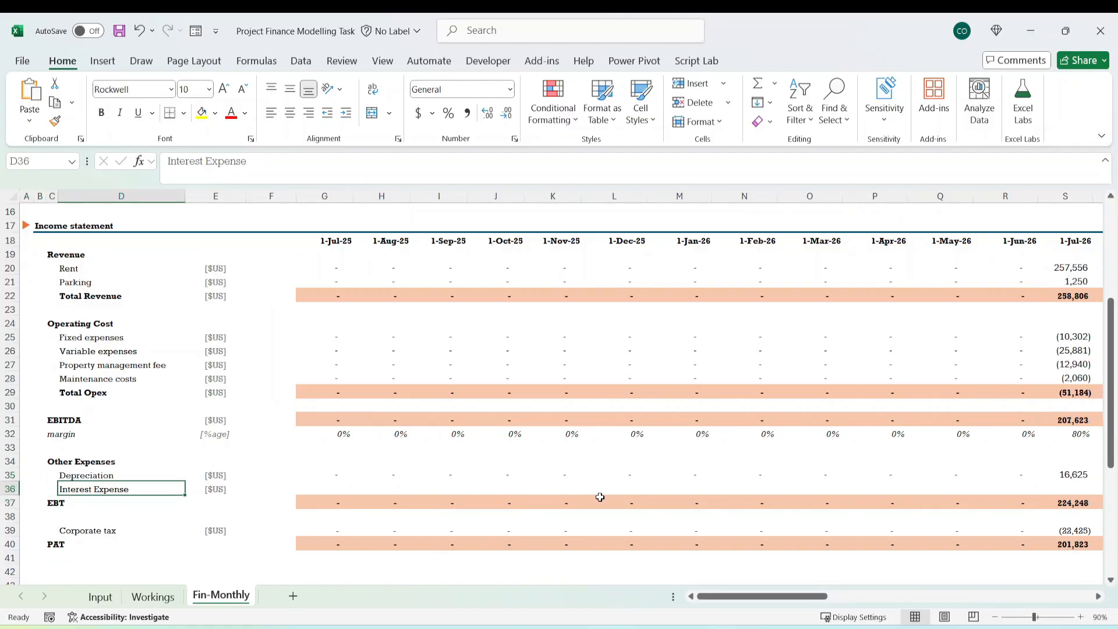
pyautogui.press('Right')
pyautogui.press('Right')
pyautogui.press('Right')
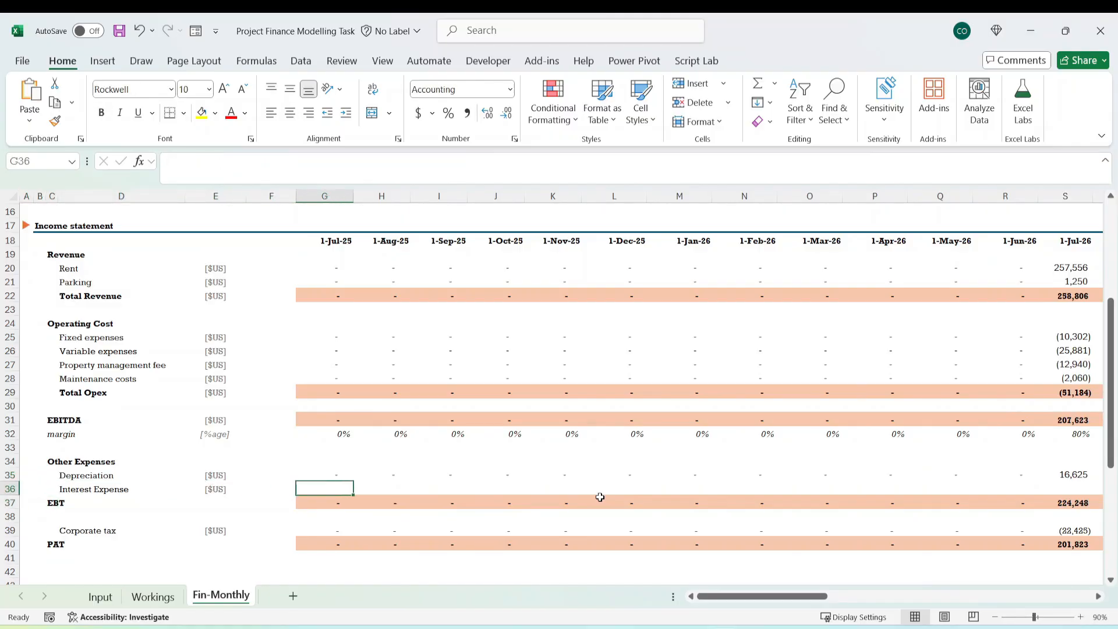
pyautogui.write('=')
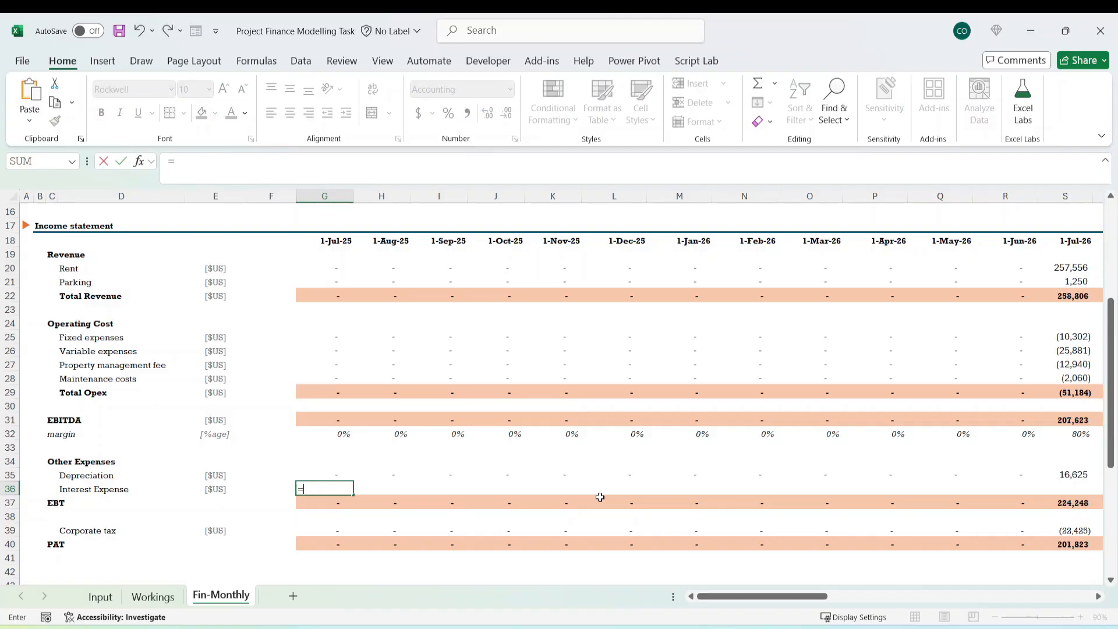
pyautogui.write('-')
pyautogui.click(151, 600)
pyautogui.scroll(20, 193, 405)
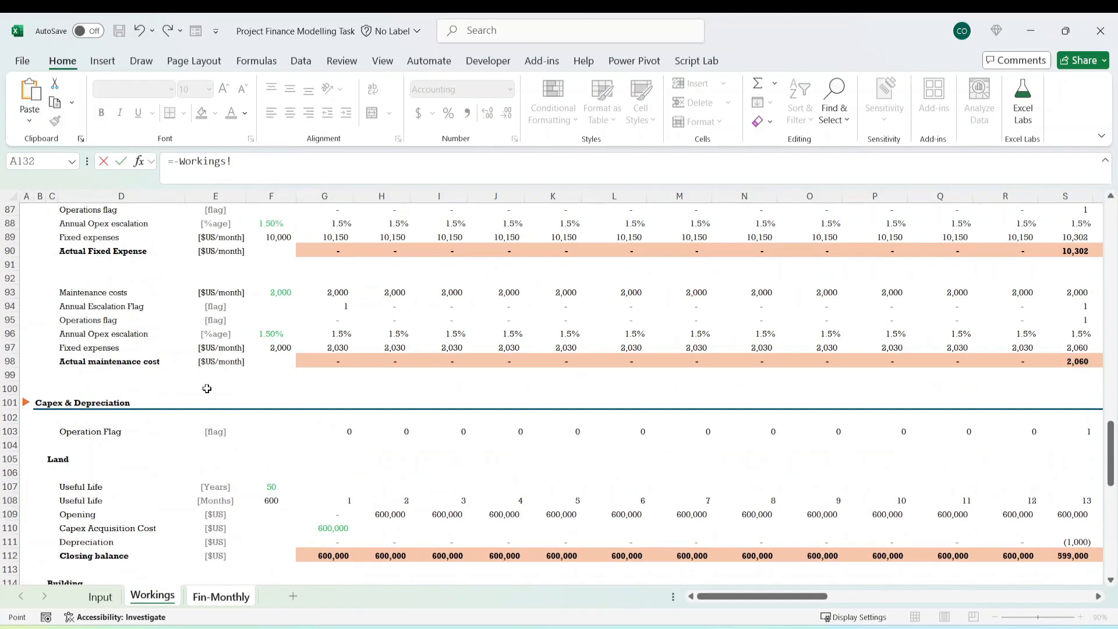
pyautogui.scroll(7, 214, 386)
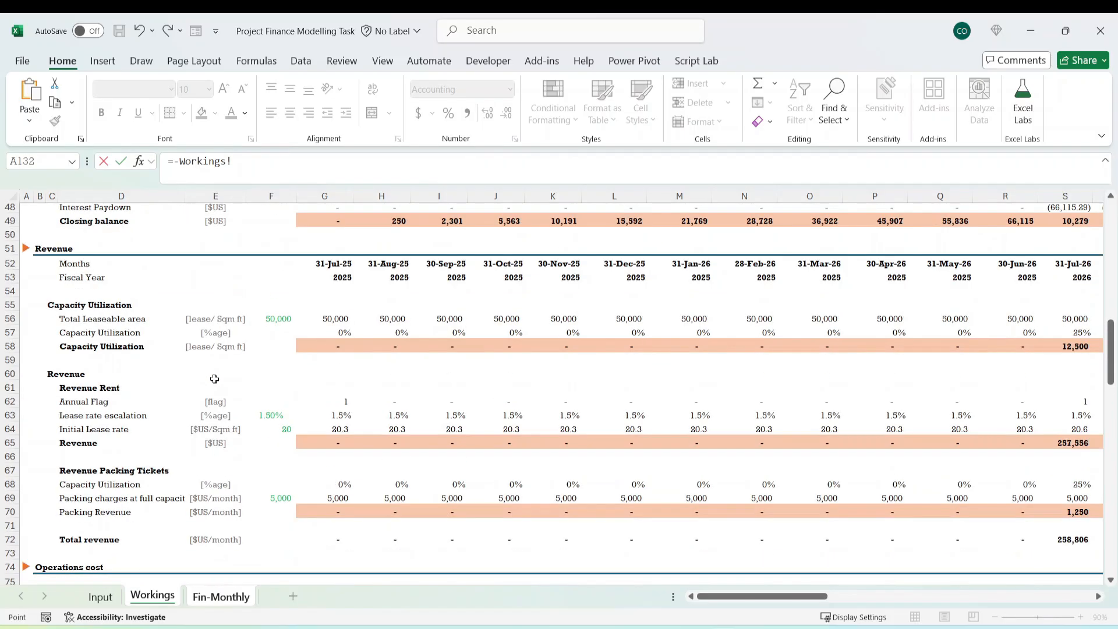
pyautogui.scroll(11, 214, 379)
pyautogui.scroll(-4, 215, 379)
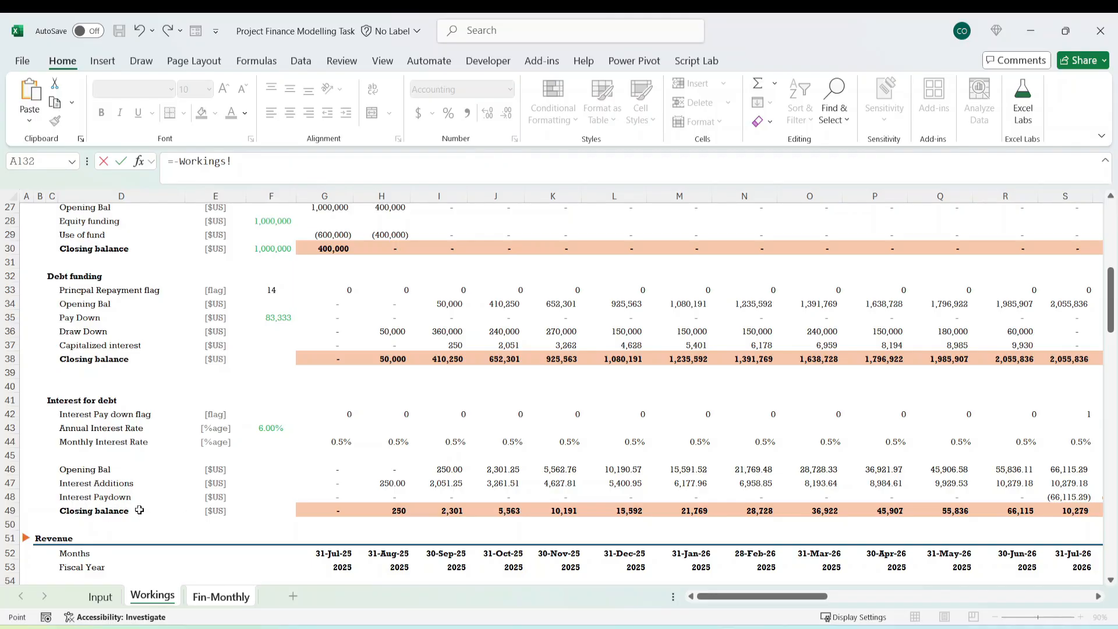
pyautogui.click(340, 511)
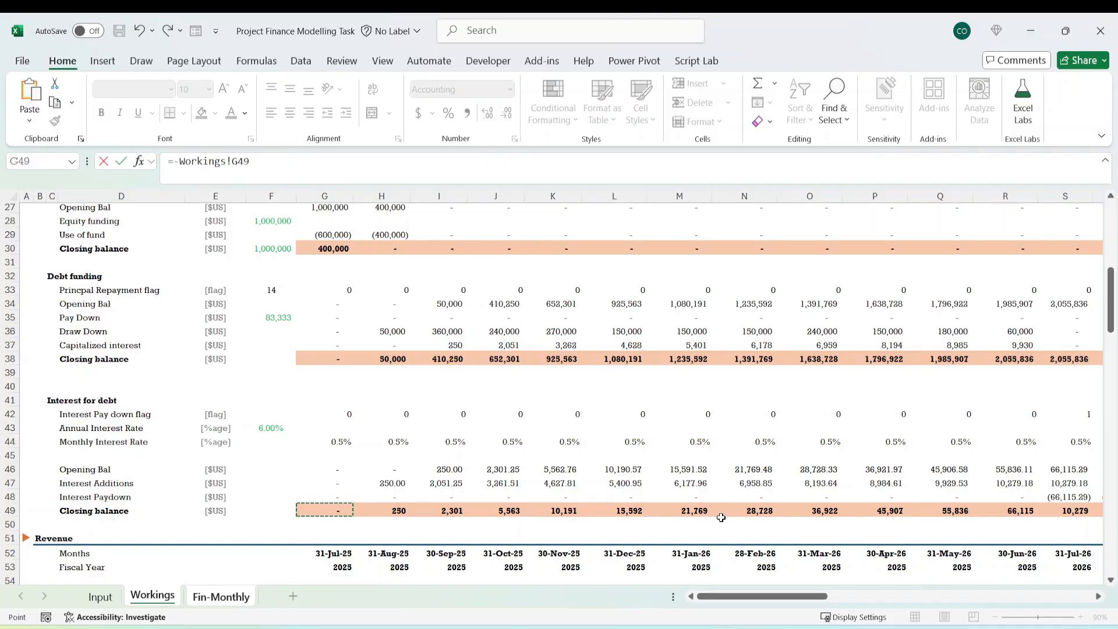
pyautogui.press('Return')
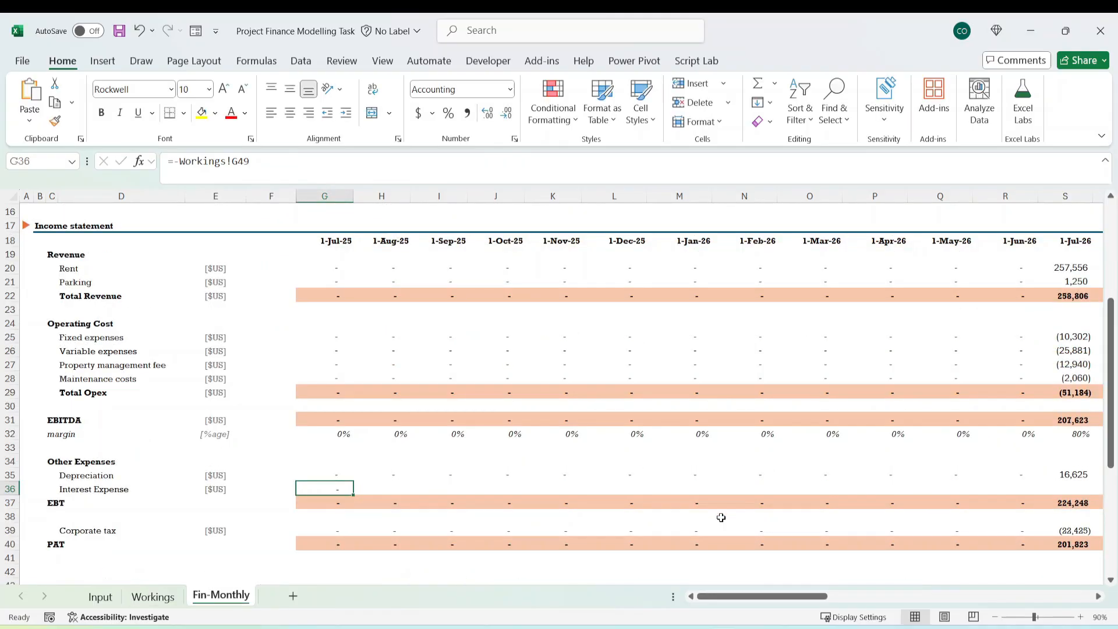
# Fill the July 2025 Depreciation and Interest Expense formulas in G35:G36 across to June 2029.
pyautogui.press('Up')
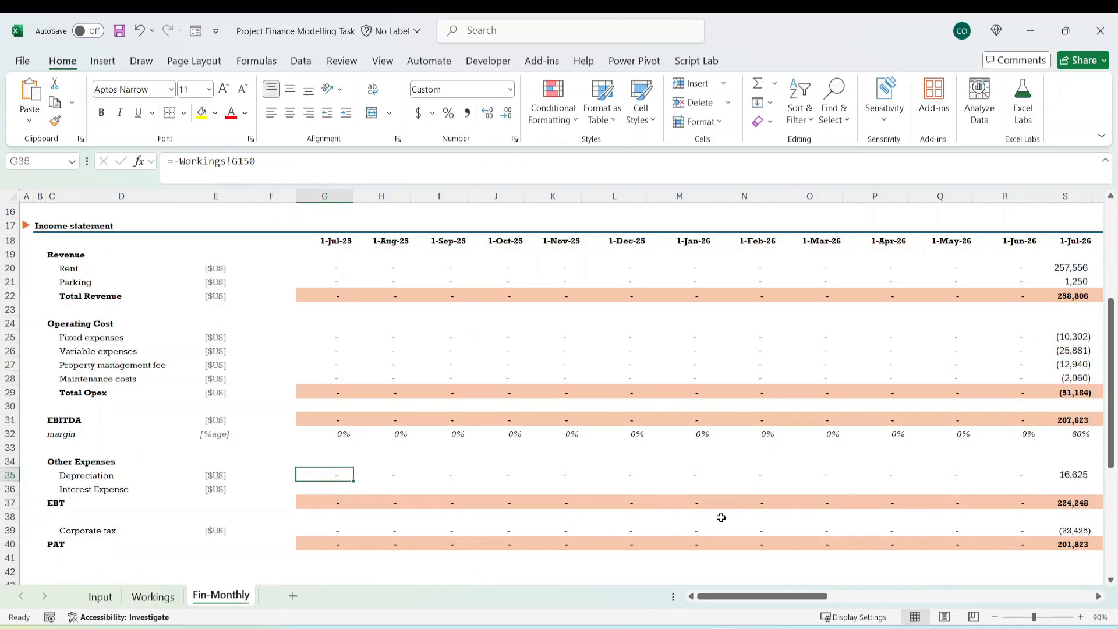
pyautogui.hotkey('shift', 'Down')
pyautogui.hotkey('ctrl', 'shift', 'Right')
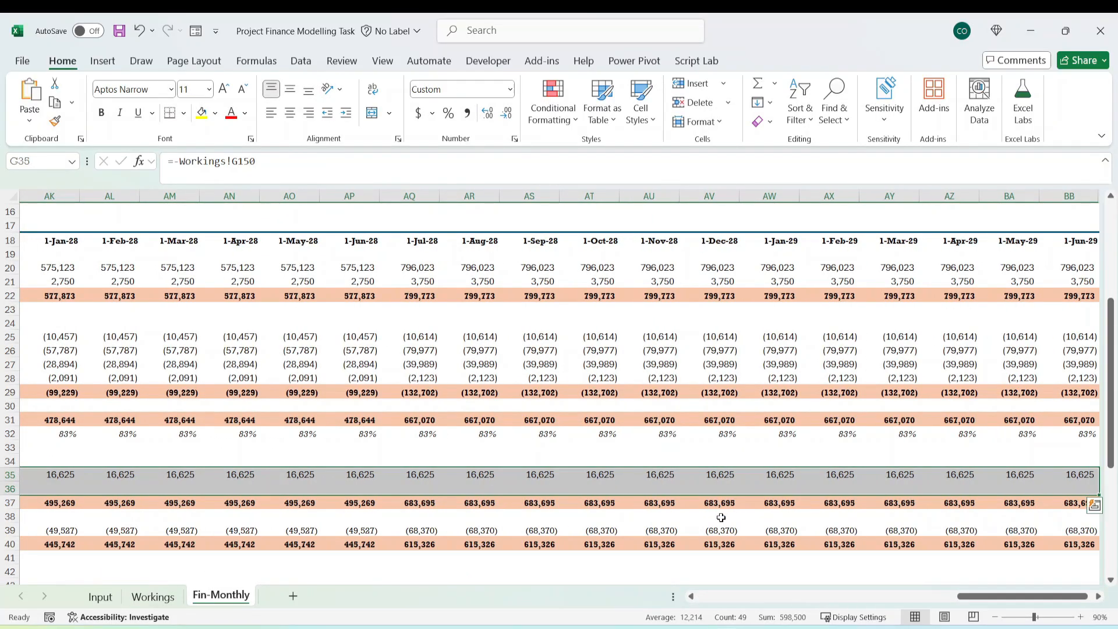
pyautogui.hotkey('ctrl', 'r')
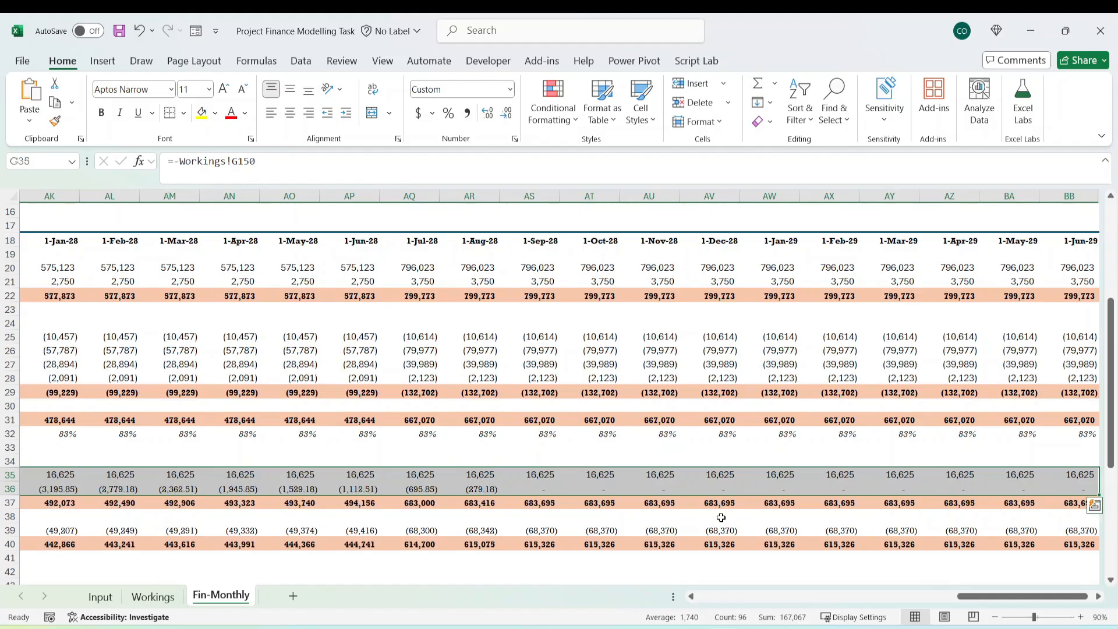
# Trace the July 2025 Depreciation cell G35 to Workings G150 and examine the depreciation rows its SUM formula refers to.
pyautogui.press('Left')
pyautogui.press('Left')
pyautogui.press('Left')
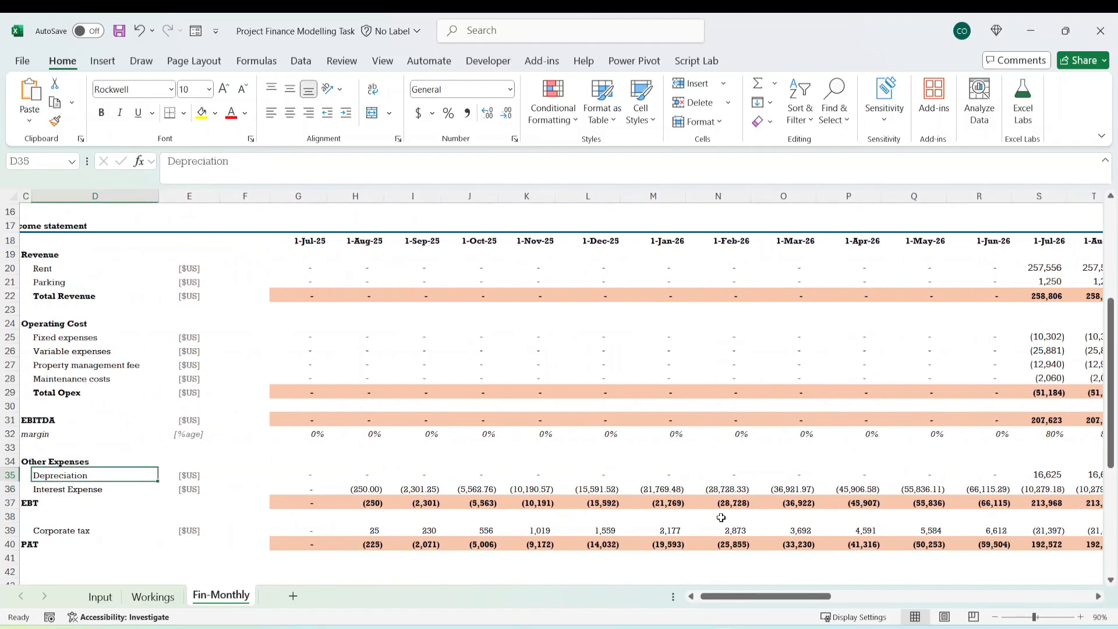
pyautogui.press('Right')
pyautogui.press('Right')
pyautogui.press('Right')
pyautogui.press('Right')
pyautogui.press('Left')
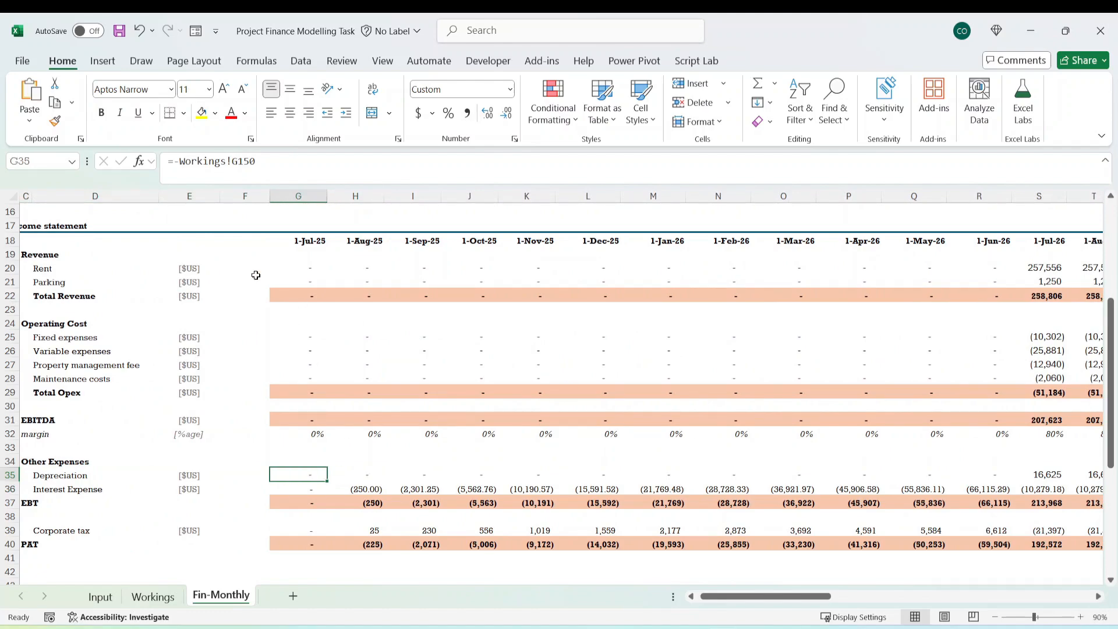
pyautogui.hotkey('ctrl', '[')
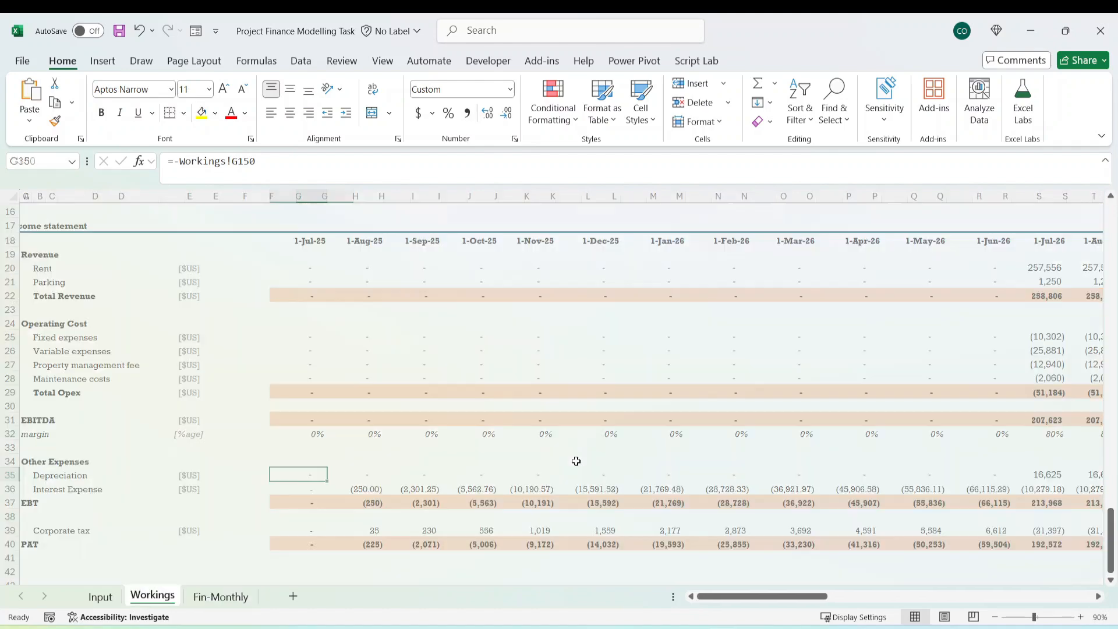
pyautogui.scroll(-1, 428, 463)
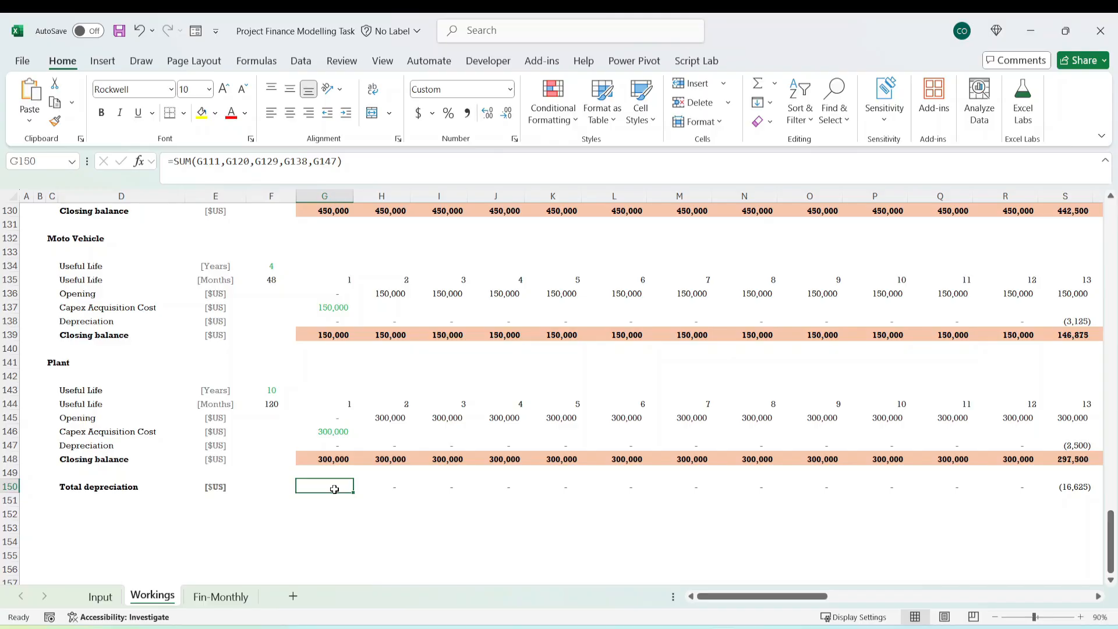
pyautogui.click(308, 161)
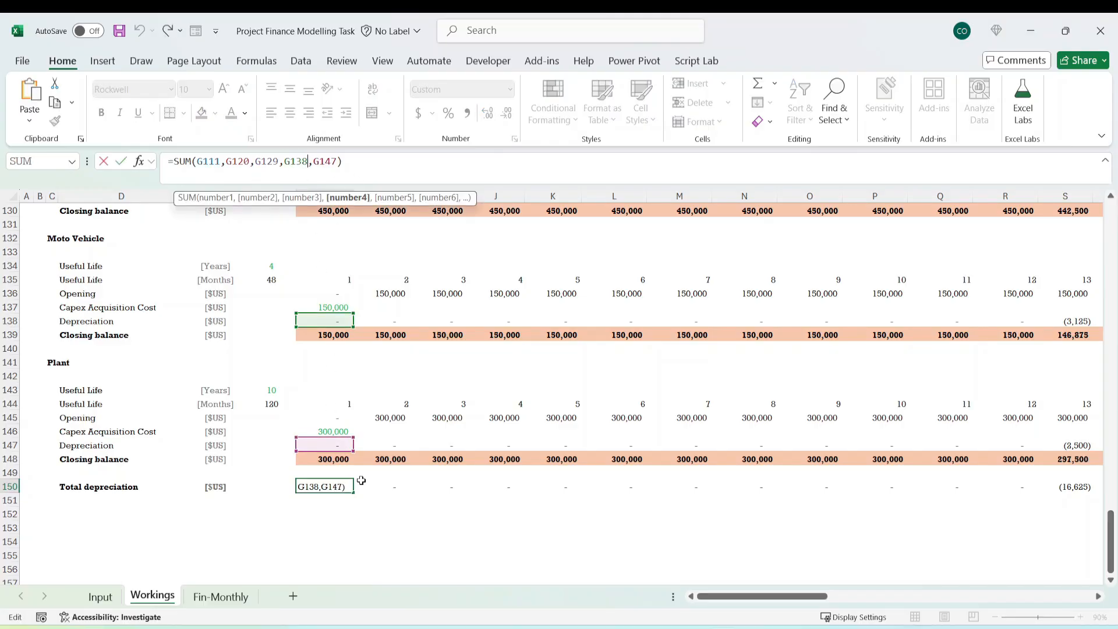
pyautogui.scroll(9, 412, 456)
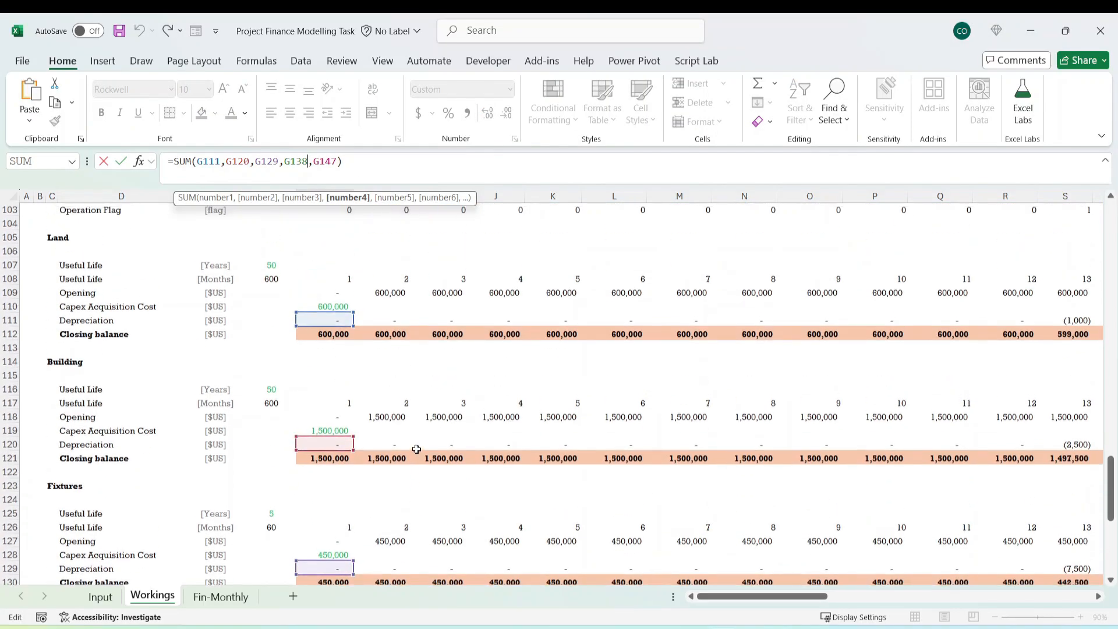
pyautogui.scroll(-11, 417, 449)
pyautogui.press('Escape')
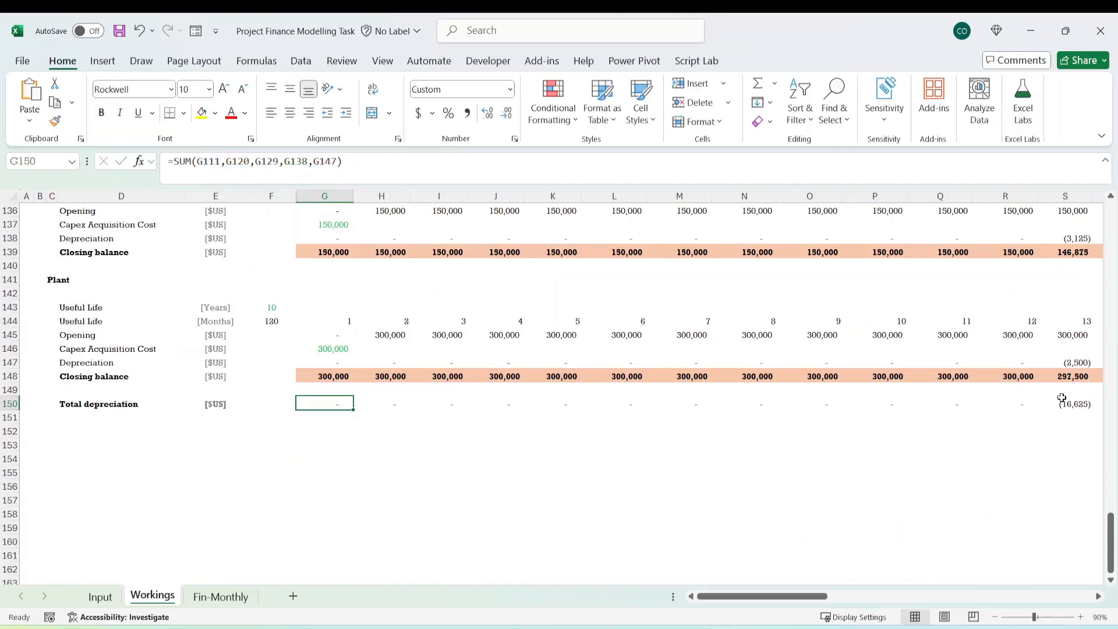
# Inspect the Total depreciation formula in Workings S150 and check the sign of row 150 through the last month.
pyautogui.click(1065, 403)
pyautogui.click(262, 161)
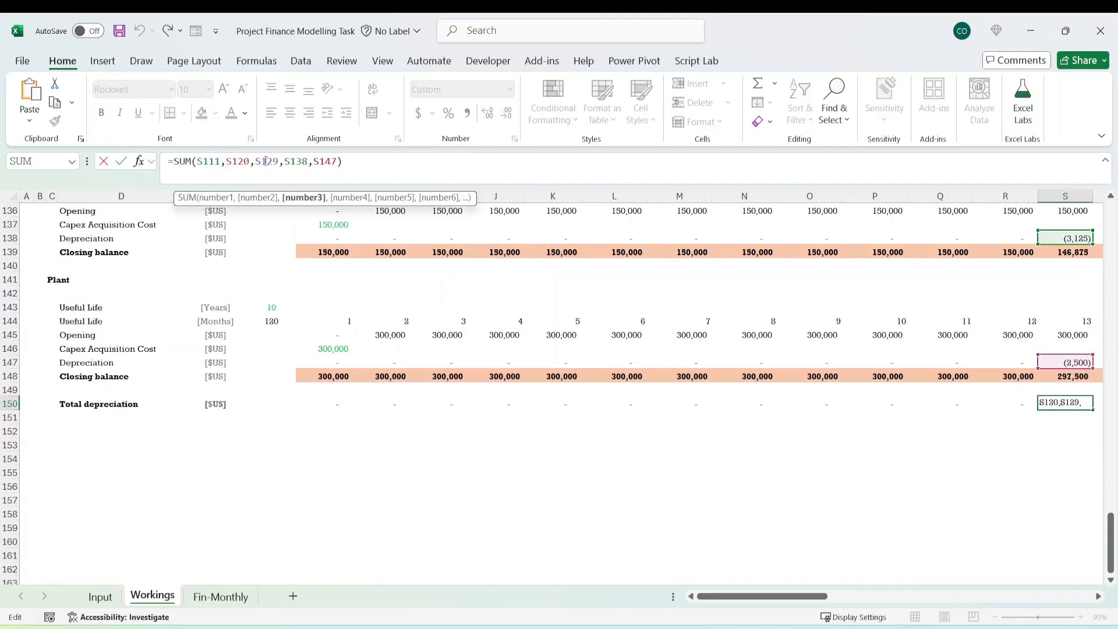
pyautogui.press('Escape')
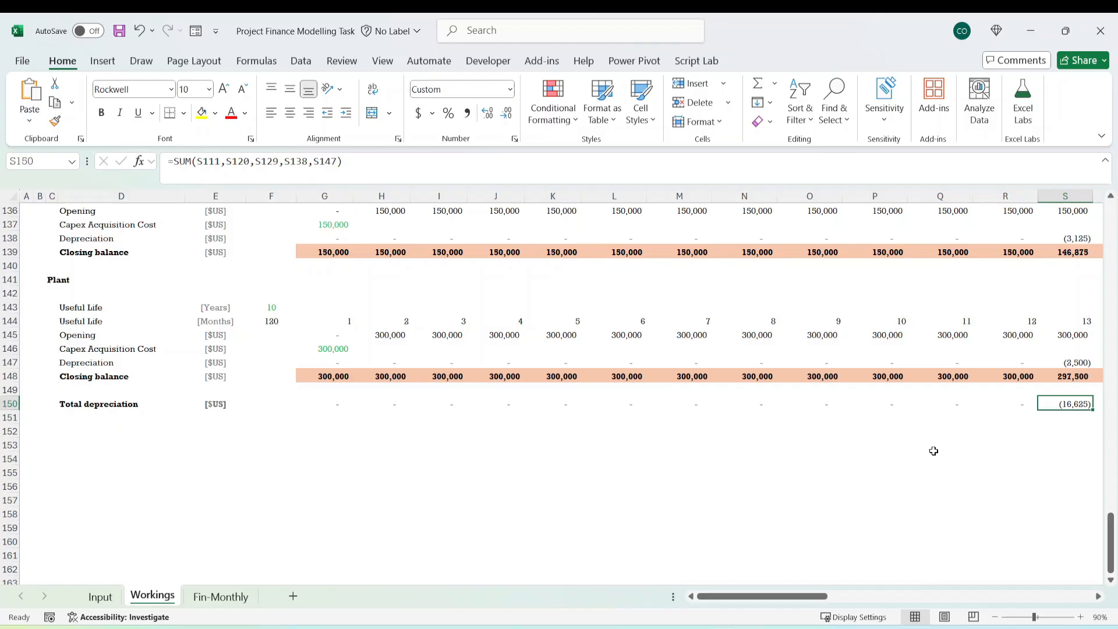
pyautogui.hotkey('ctrl', 'Right')
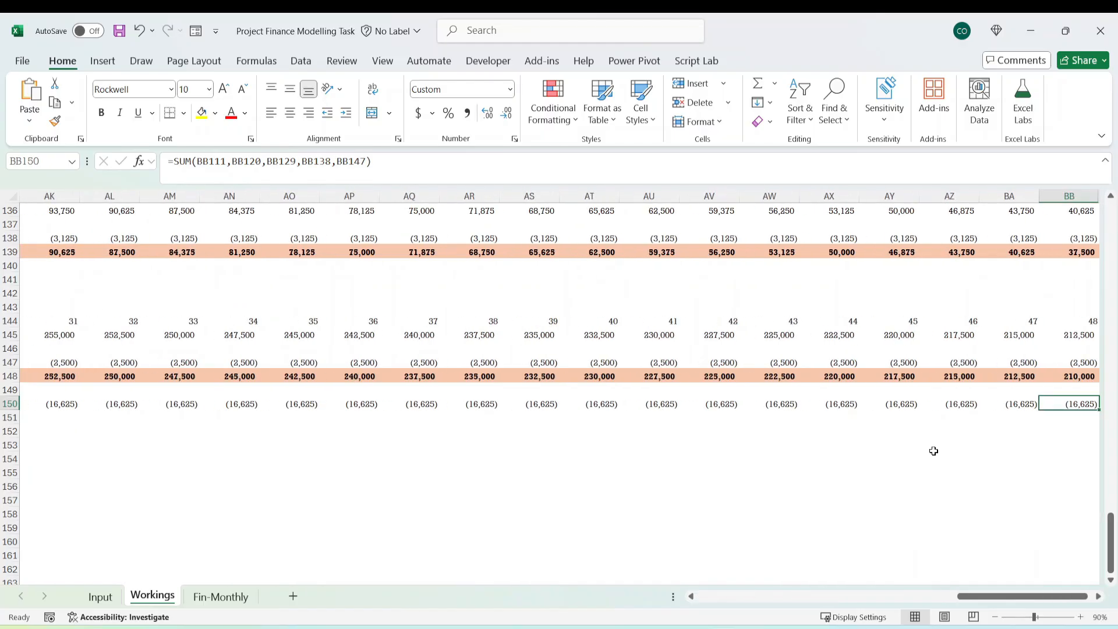
pyautogui.press('Left')
pyautogui.press('Left')
pyautogui.press('Left')
pyautogui.press('Left')
pyautogui.press('Left')
pyautogui.press('Left')
pyautogui.press('Left')
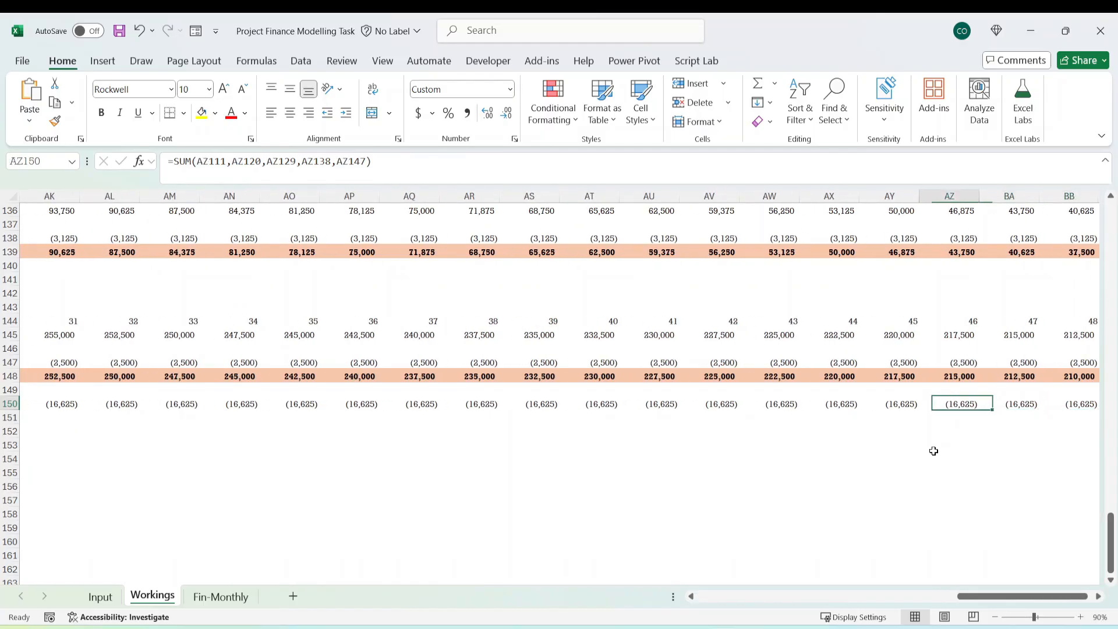
pyautogui.hotkey('ctrl', 'Left')
pyautogui.press('Left')
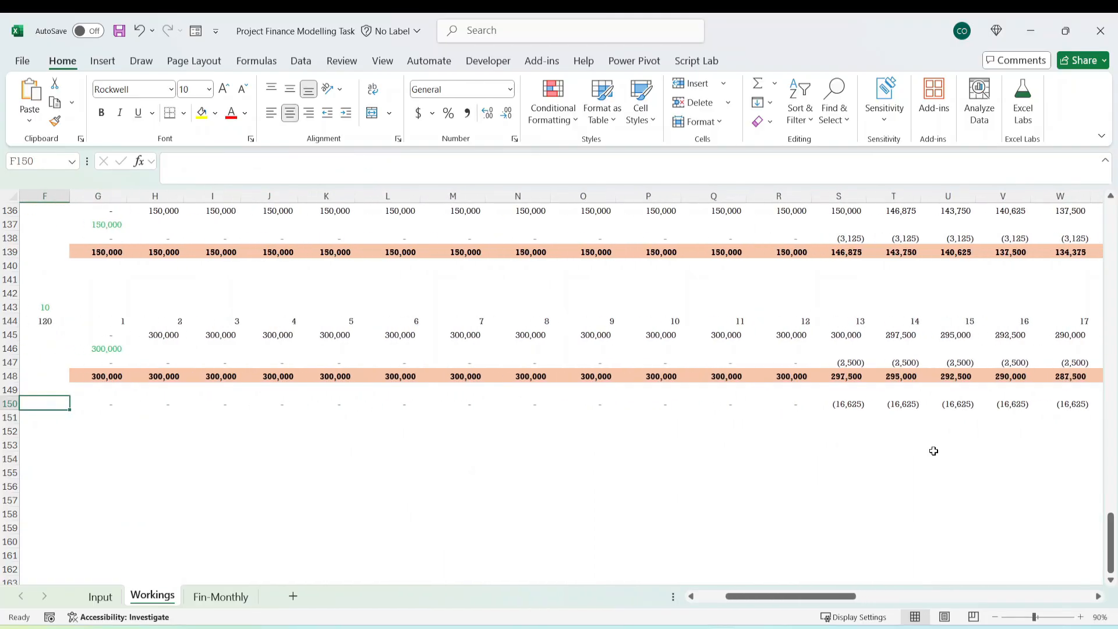
# Remove the minus sign from the July 2025 Depreciation formula in G35 on Fin-Monthly so it reads =Workings!G150.
pyautogui.click(222, 597)
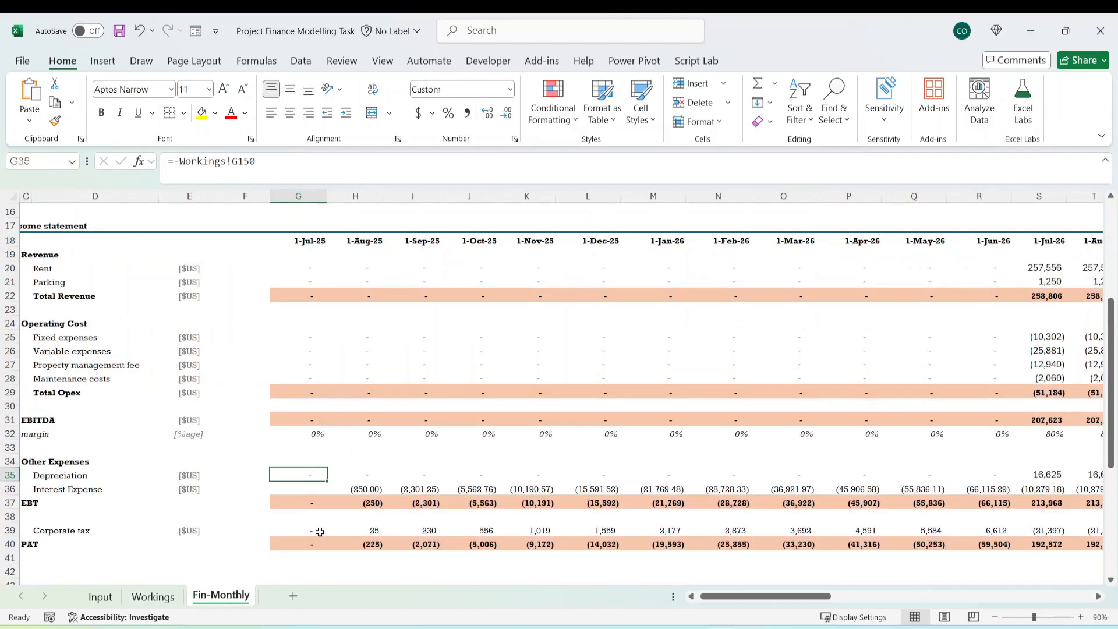
pyautogui.click(70, 490)
pyautogui.click(95, 473)
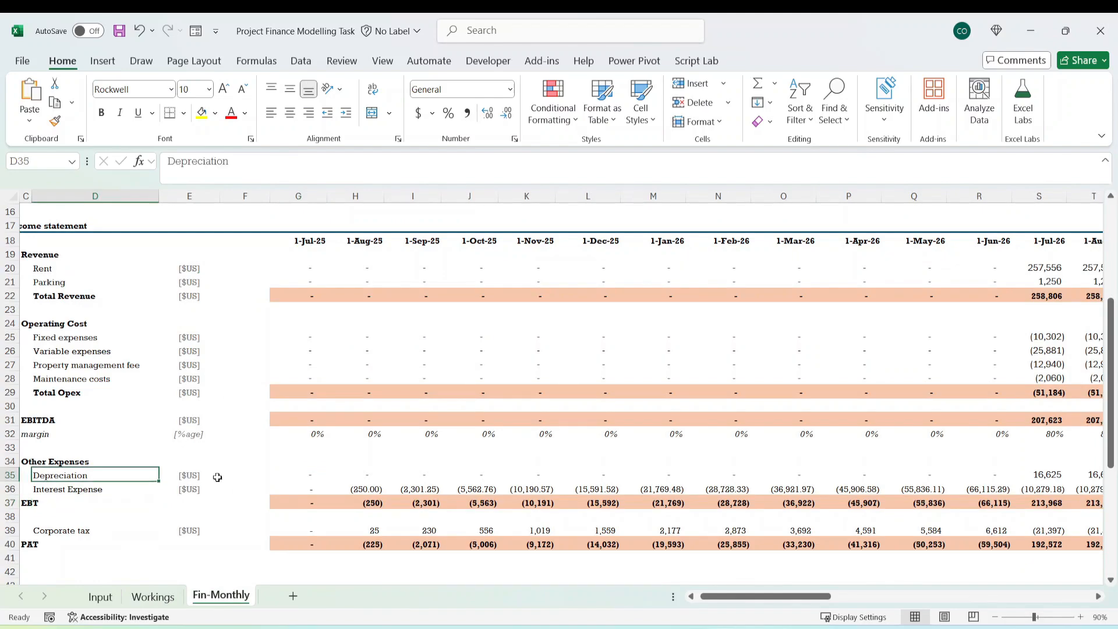
pyautogui.click(310, 476)
pyautogui.click(182, 166)
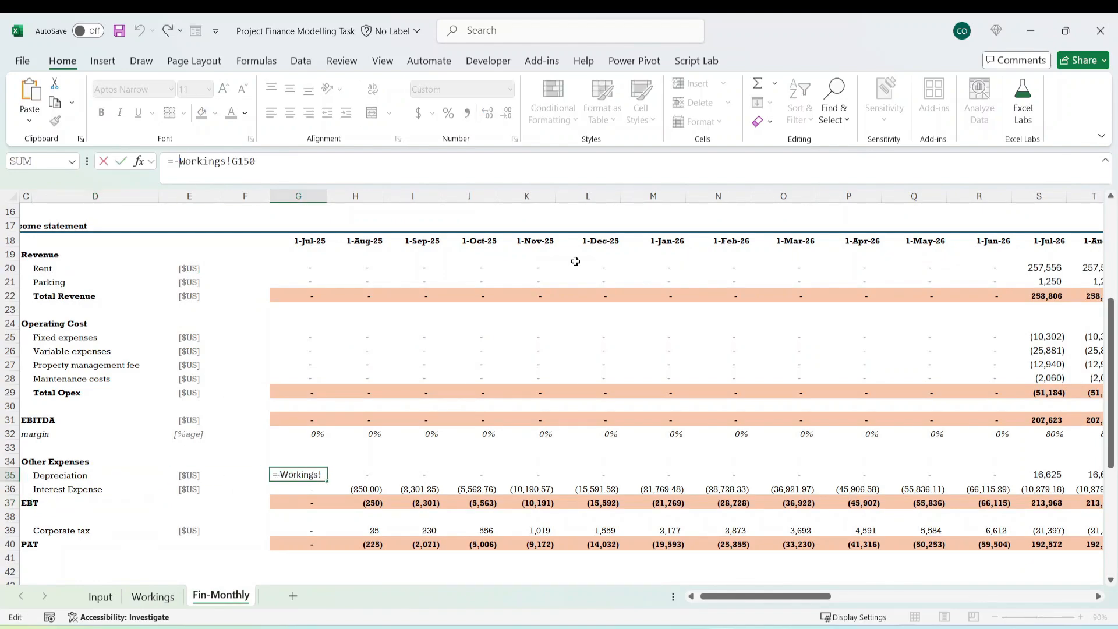
pyautogui.press('BackSpace')
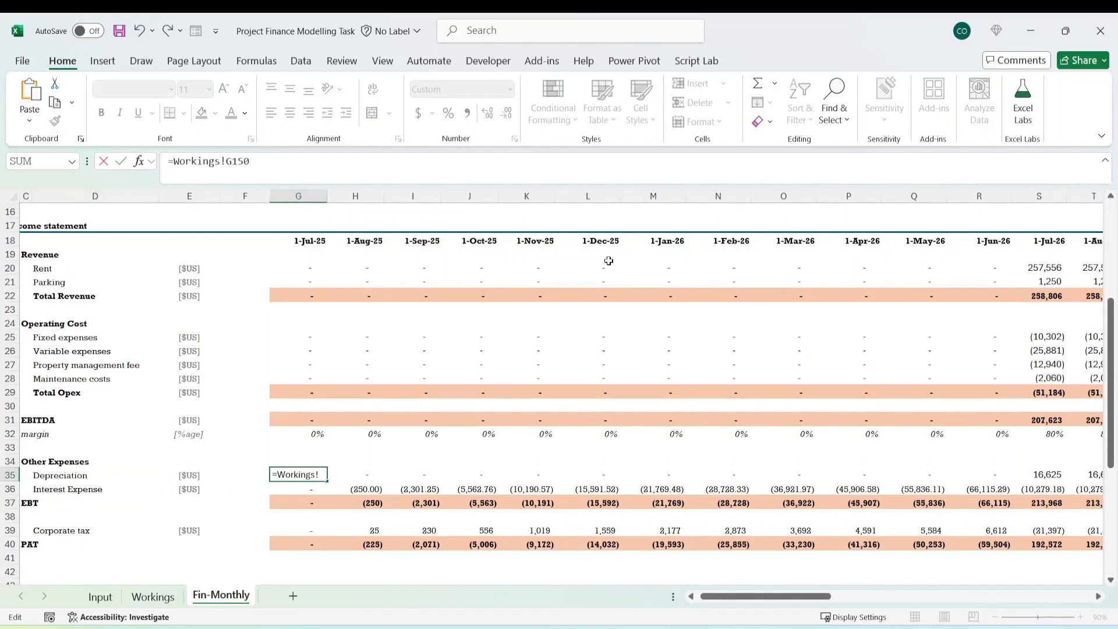
pyautogui.hotkey('ctrl', 'Return')
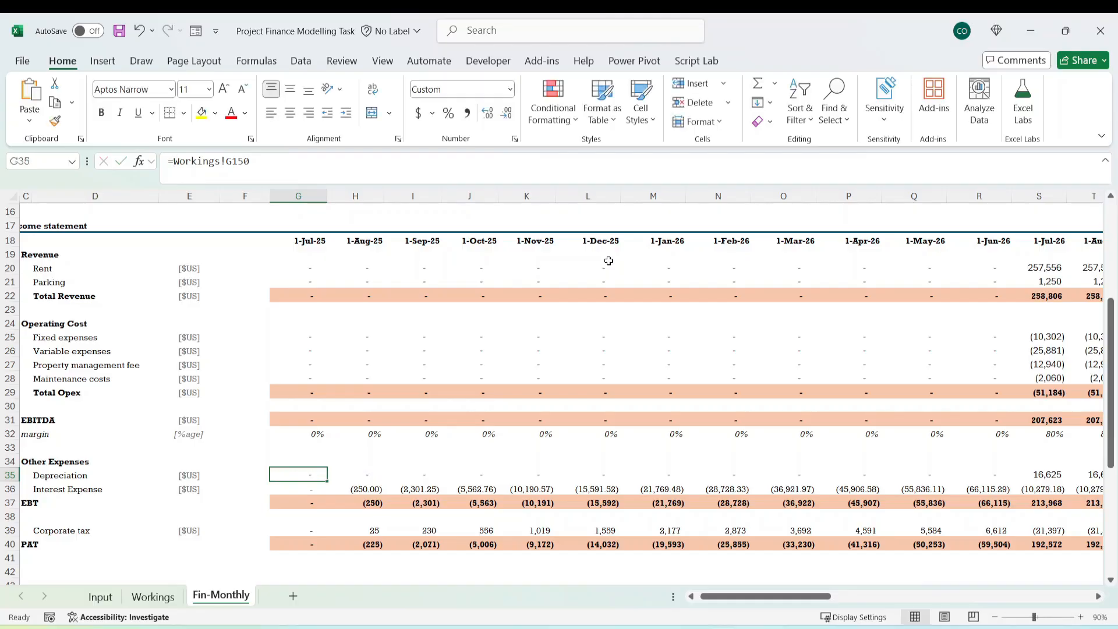
# Copy the =Workings!G150 Depreciation formula, together with the Interest Expense formula below it, across rows 35 and 36 to June 2029.
pyautogui.hotkey('shift', 'Down')
pyautogui.hotkey('shift', 'Right')
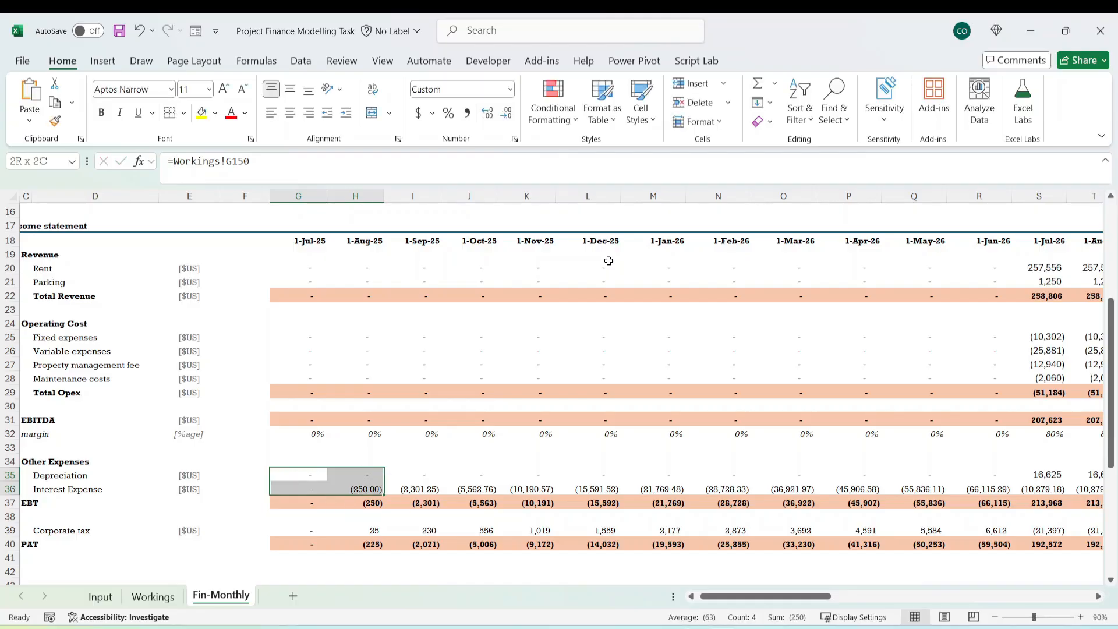
pyautogui.hotkey('ctrl', 'shift', 'Right')
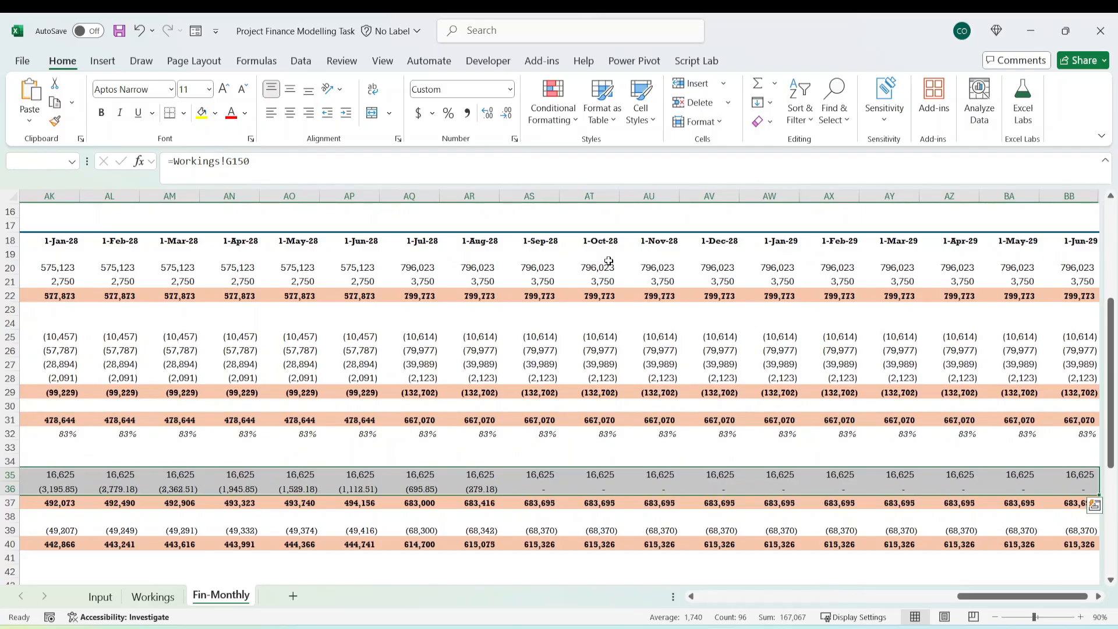
pyautogui.hotkey('ctrl', 'r')
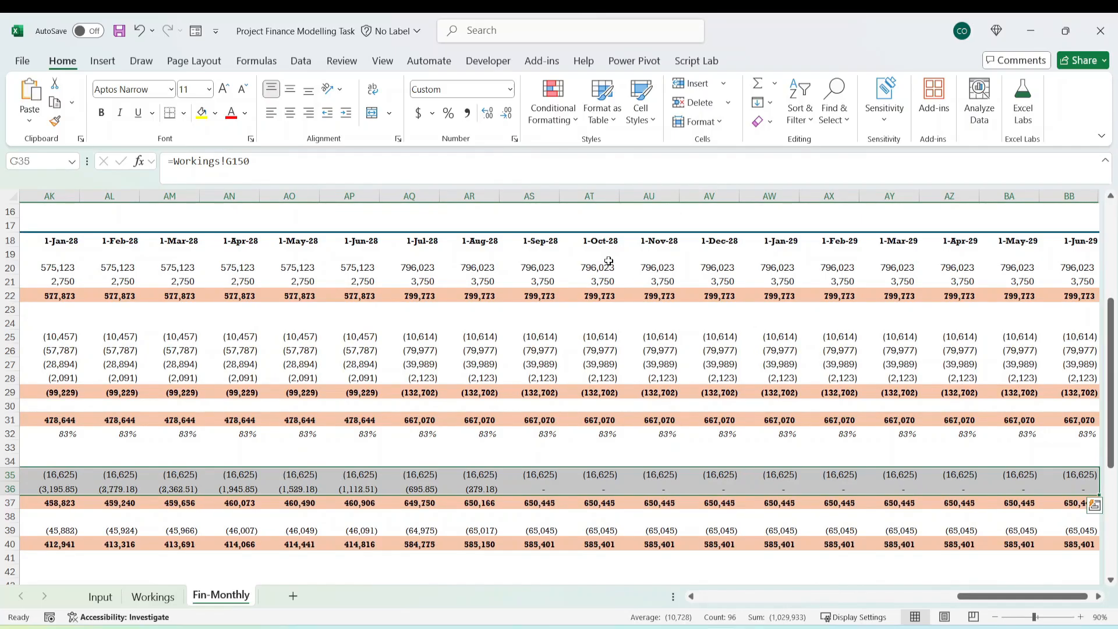
# Return to the start of the income statement on Fin-Monthly and examine the EBT line in row 37.
pyautogui.hotkey('ctrl', 'Left')
pyautogui.hotkey('ctrl', 'Left')
pyautogui.hotkey('ctrl', 'Left')
pyautogui.press('Right')
pyautogui.press('Right')
pyautogui.press('Right')
pyautogui.press('Right')
pyautogui.press('Down')
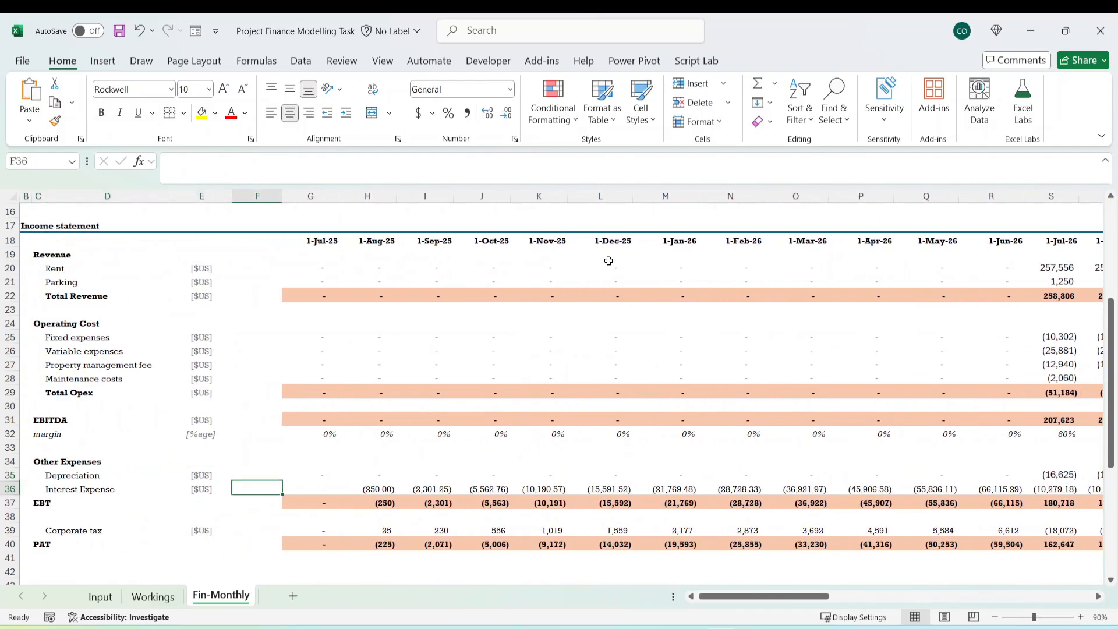
pyautogui.press('Down')
pyautogui.press('Left')
pyautogui.press('Left')
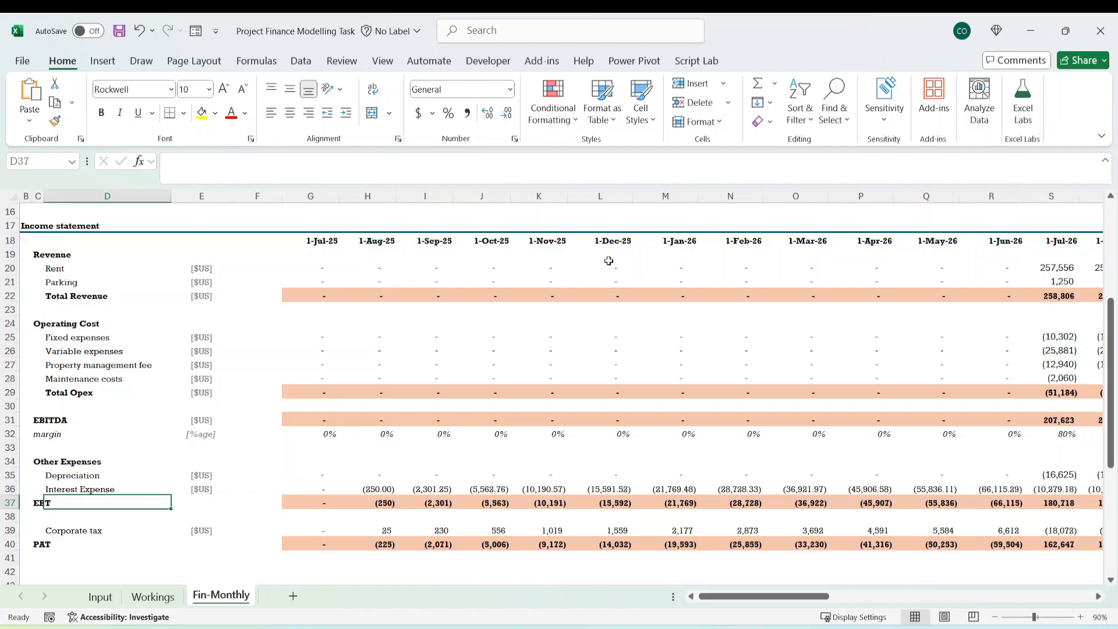
pyautogui.press('Left')
pyautogui.hotkey('shift', 'Right')
pyautogui.hotkey('shift', 'Right')
pyautogui.hotkey('shift', 'Right')
pyautogui.hotkey('shift', 'Right')
pyautogui.hotkey('shift', 'Right')
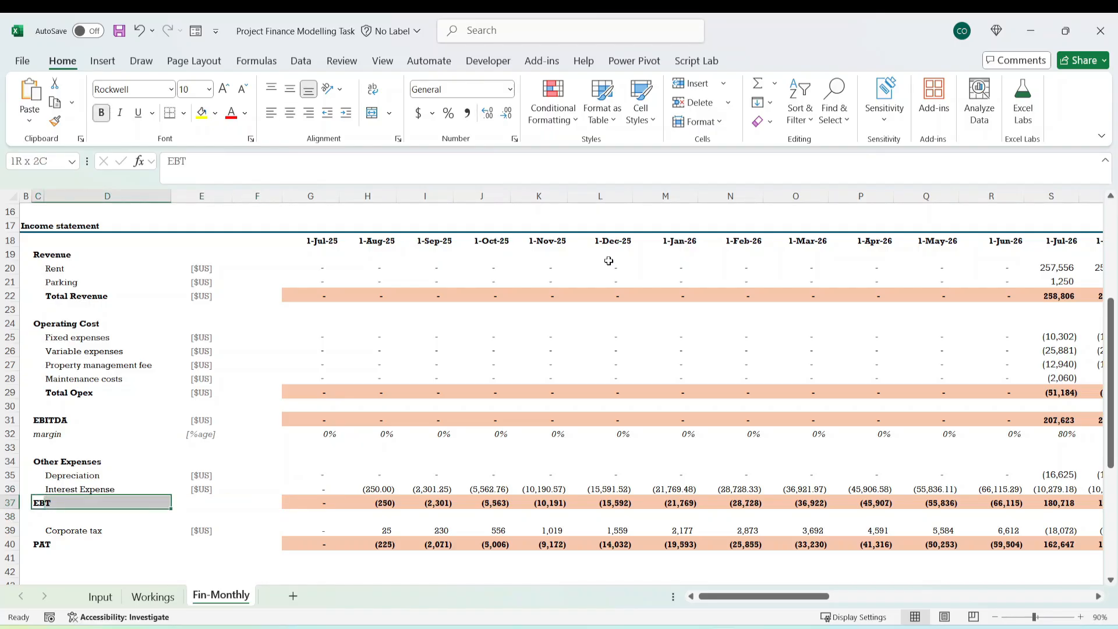
# Inspect the July 2025 Corporate tax formula in G39 and its reference to Input!$E$43 without changing it.
pyautogui.press('Down')
pyautogui.press('Down')
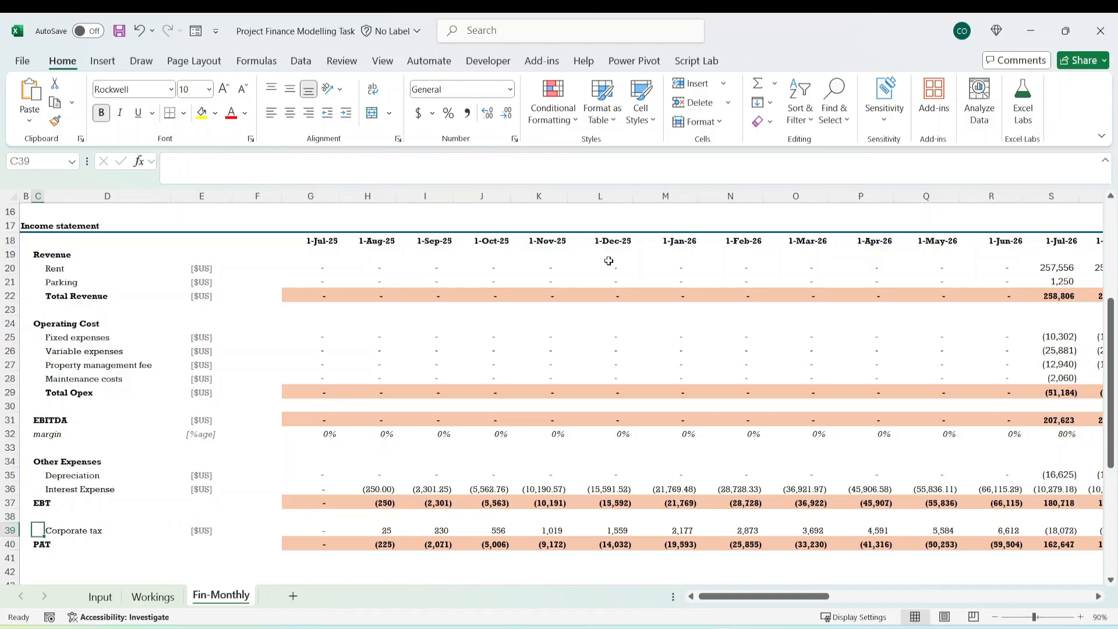
pyautogui.press('Right')
pyautogui.press('Right')
pyautogui.press('Right')
pyautogui.press('Right')
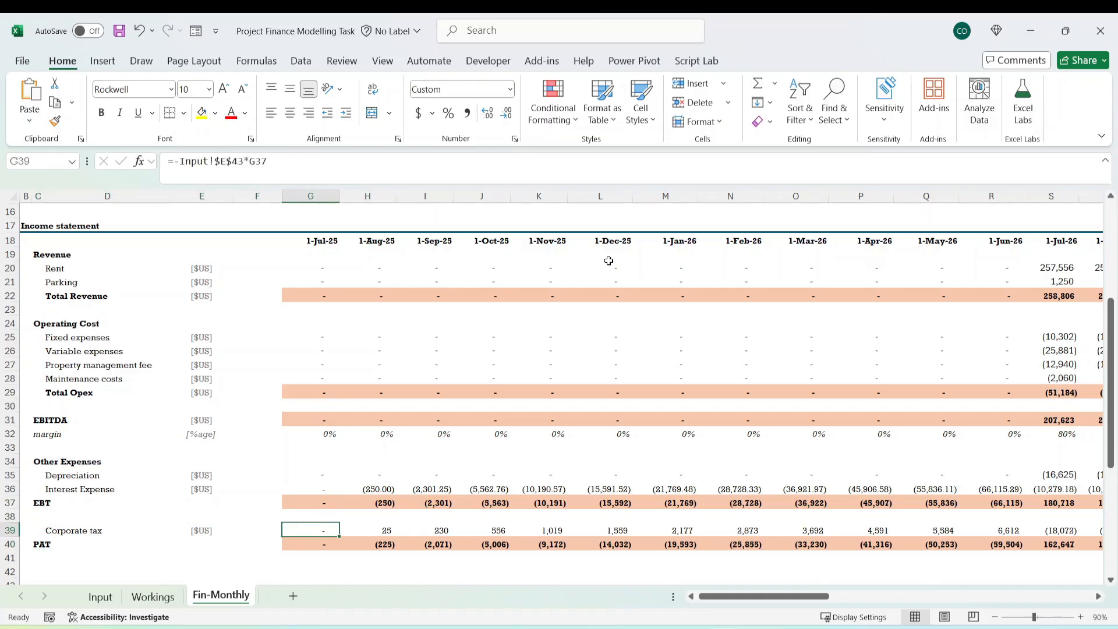
pyautogui.click(237, 165)
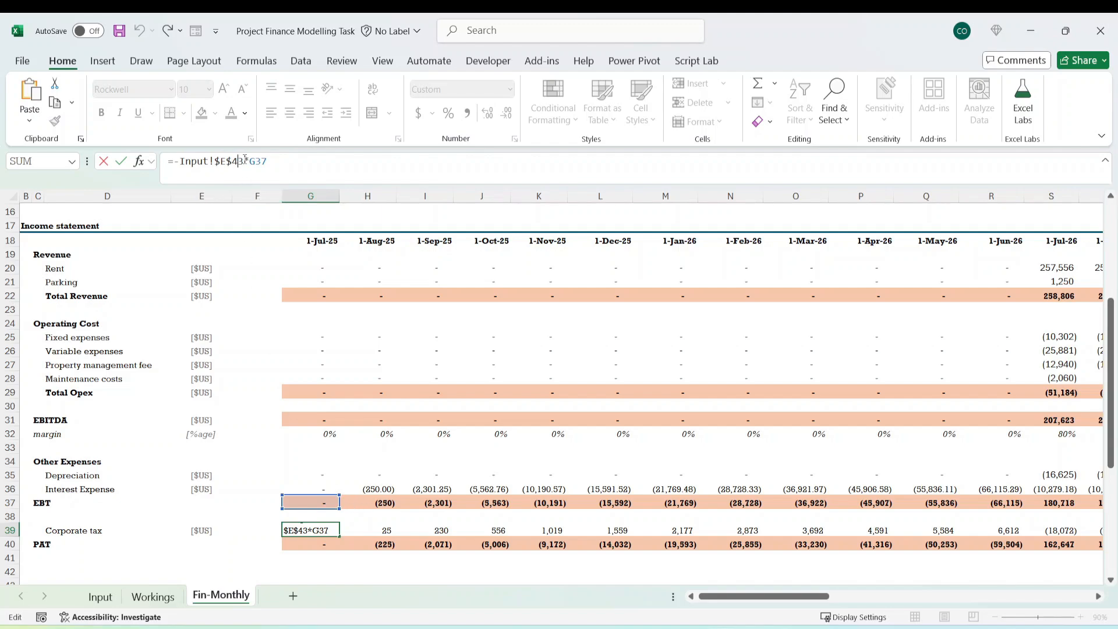
pyautogui.moveTo(244, 160); pyautogui.dragTo(182, 156)
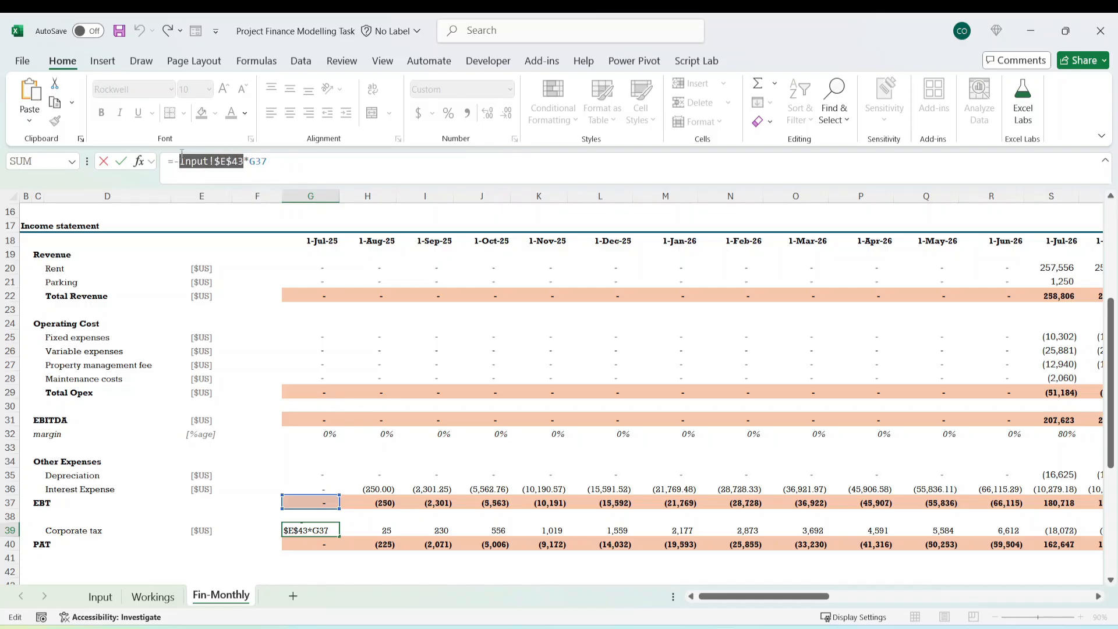
pyautogui.press('Escape')
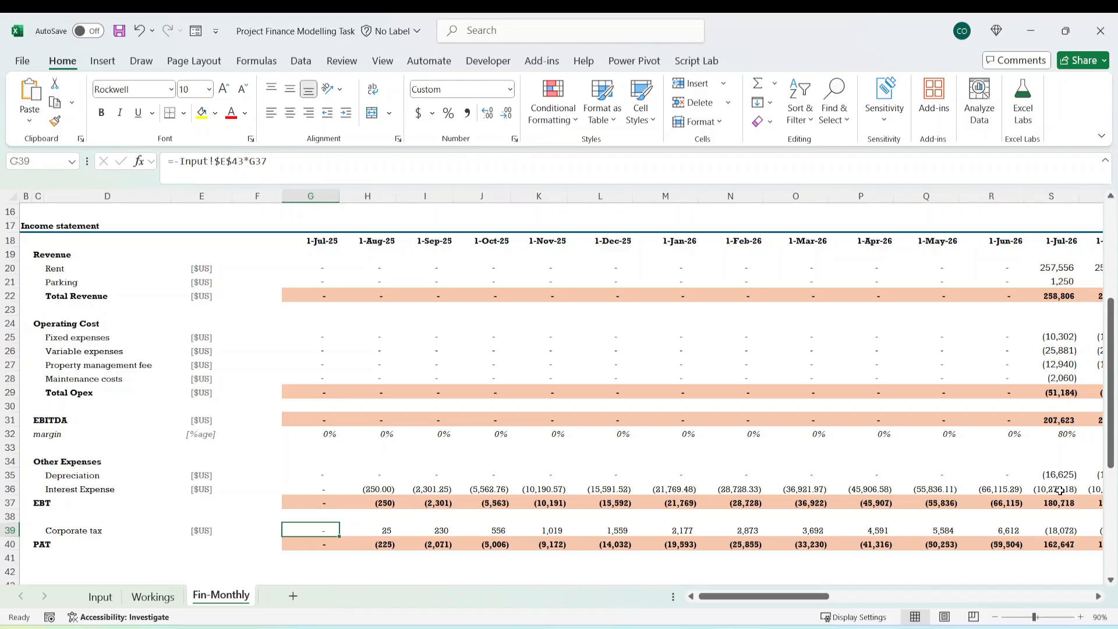
# Trace the Corporate tax formula to the corporate tax rate in Input E43, then return to Fin-Monthly.
pyautogui.hotkey('ctrl', '[')
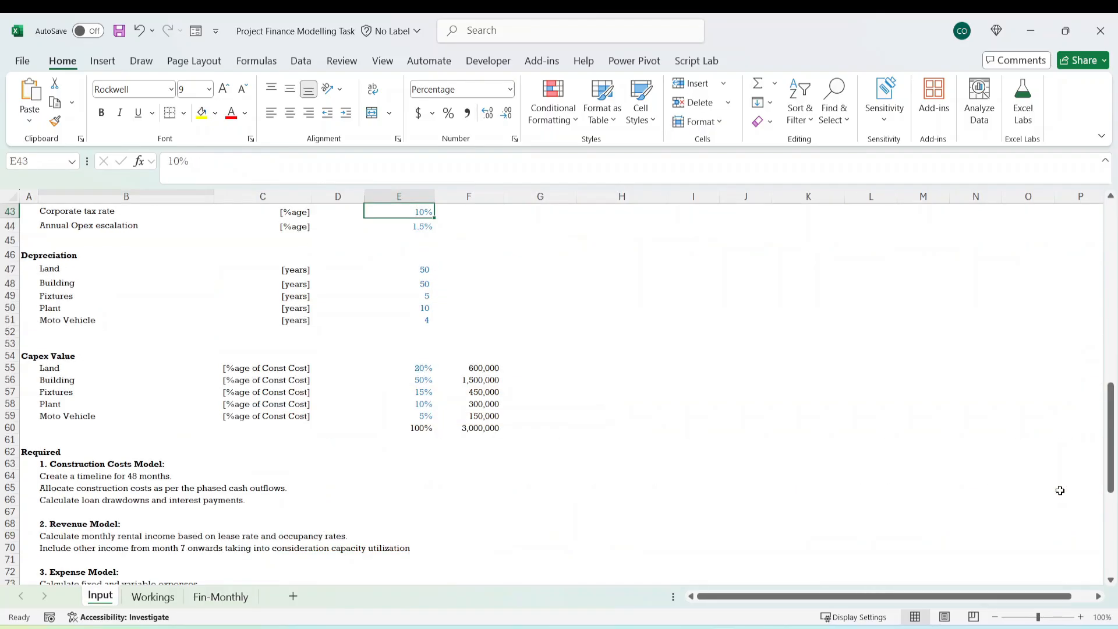
pyautogui.scroll(4, 672, 432)
pyautogui.hotkey('shift', 'space')
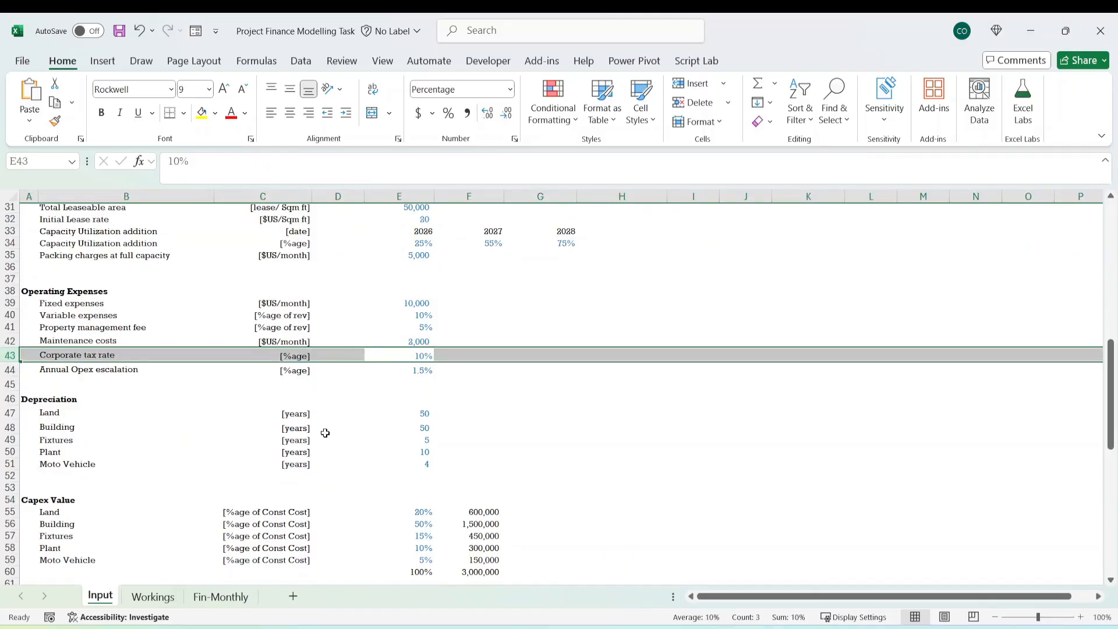
pyautogui.click(231, 592)
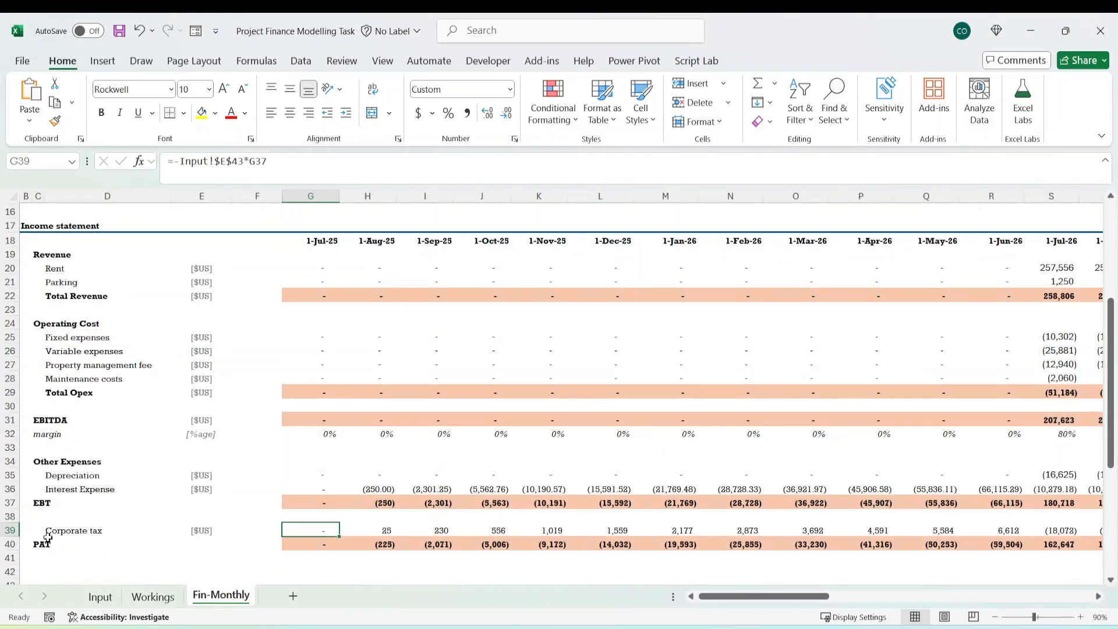
# Recheck the Corporate tax formula in G39 against the EBT line and review row 39 through June 2029.
pyautogui.click(66, 533)
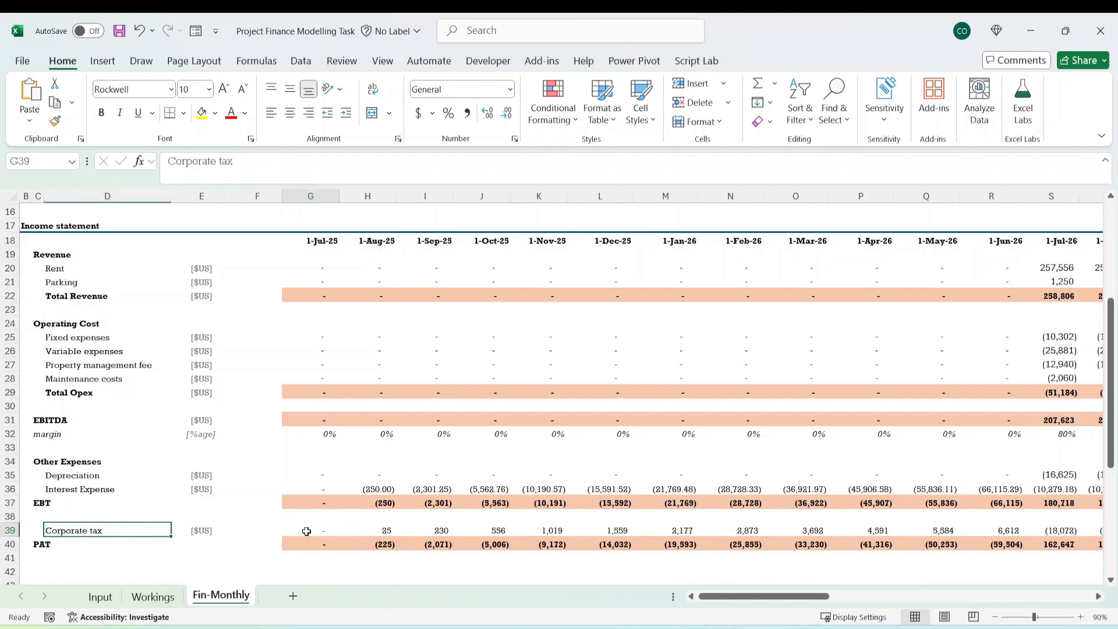
pyautogui.click(304, 529)
pyautogui.click(41, 502)
pyautogui.click(318, 529)
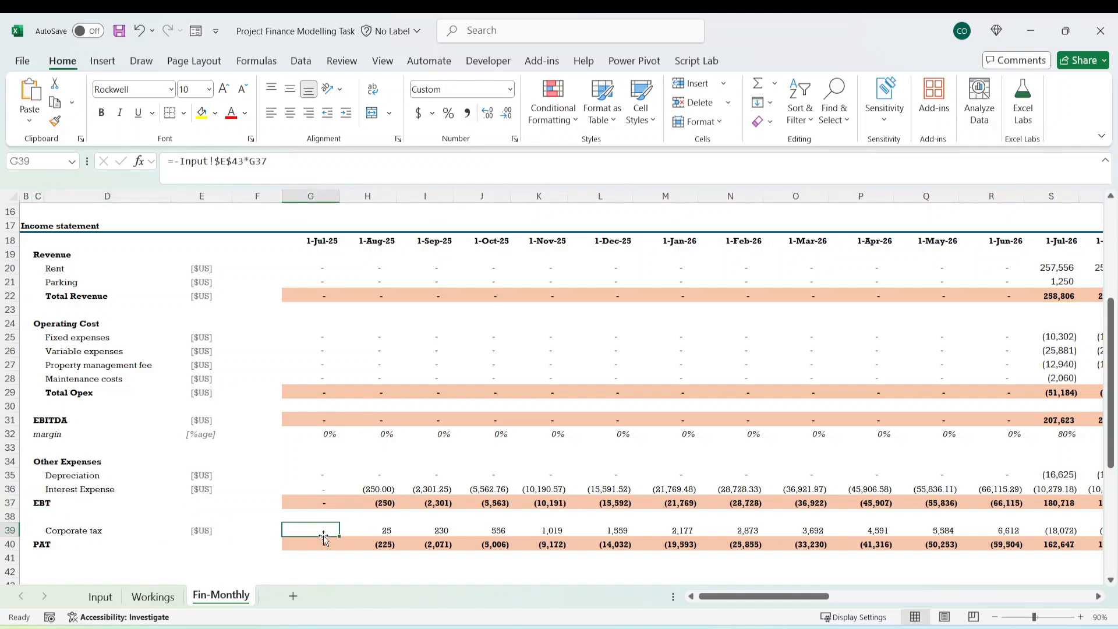
pyautogui.click(244, 161)
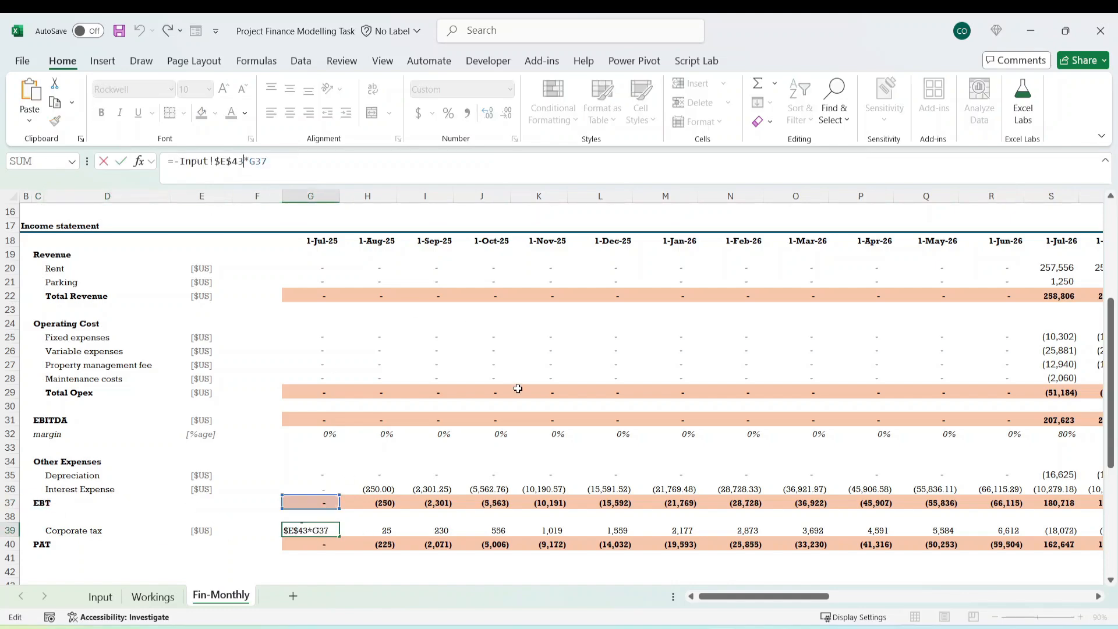
pyautogui.press('Escape')
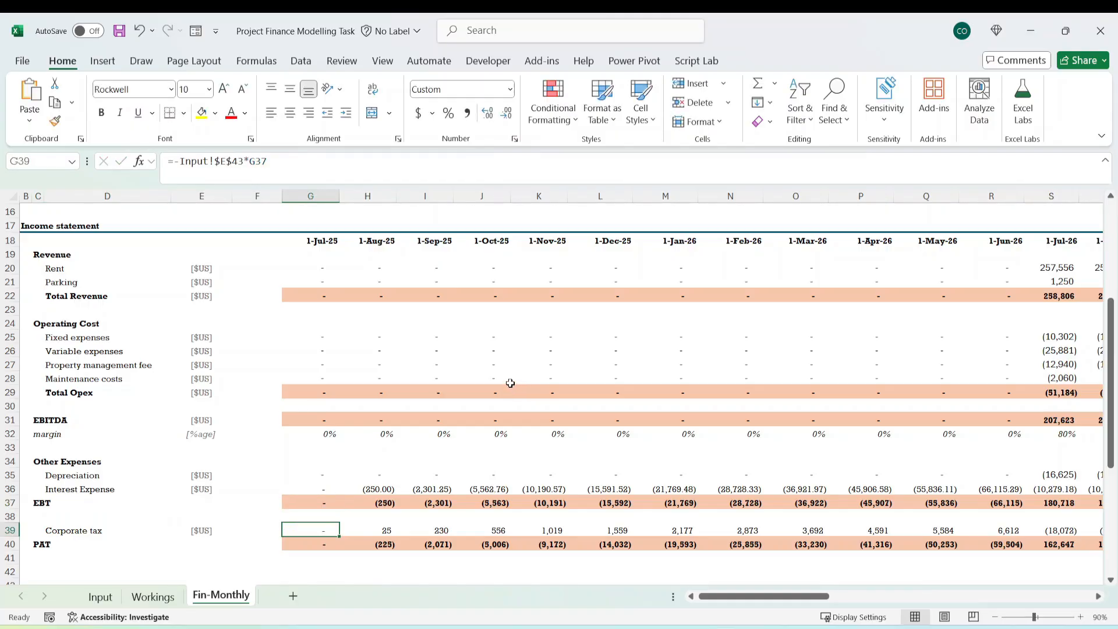
pyautogui.hotkey('ctrl', 'shift', 'Right')
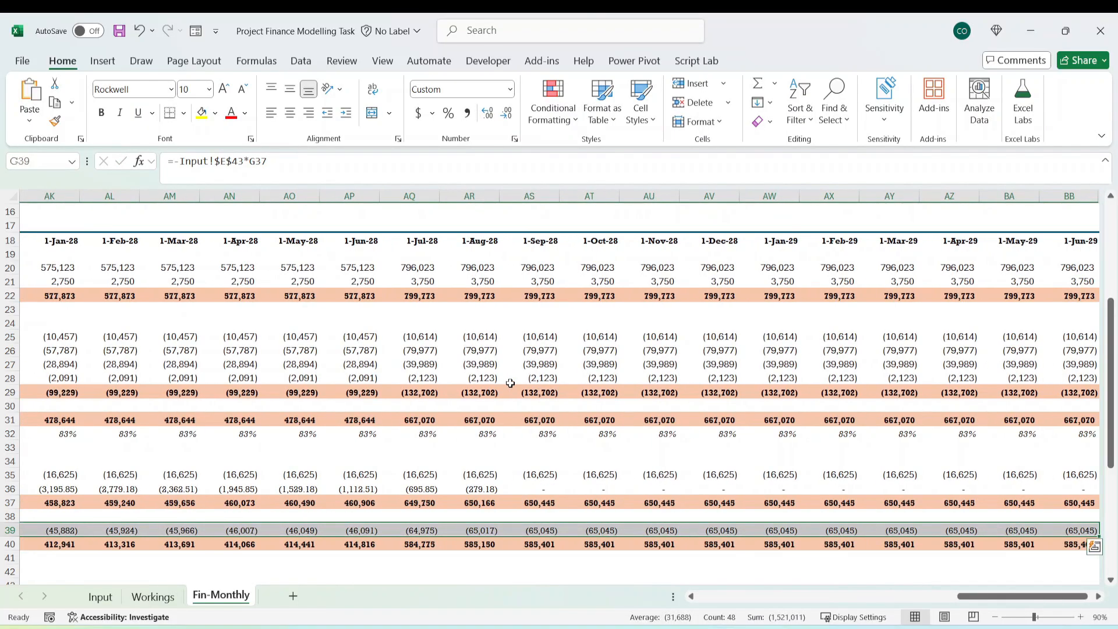
pyautogui.press('Home')
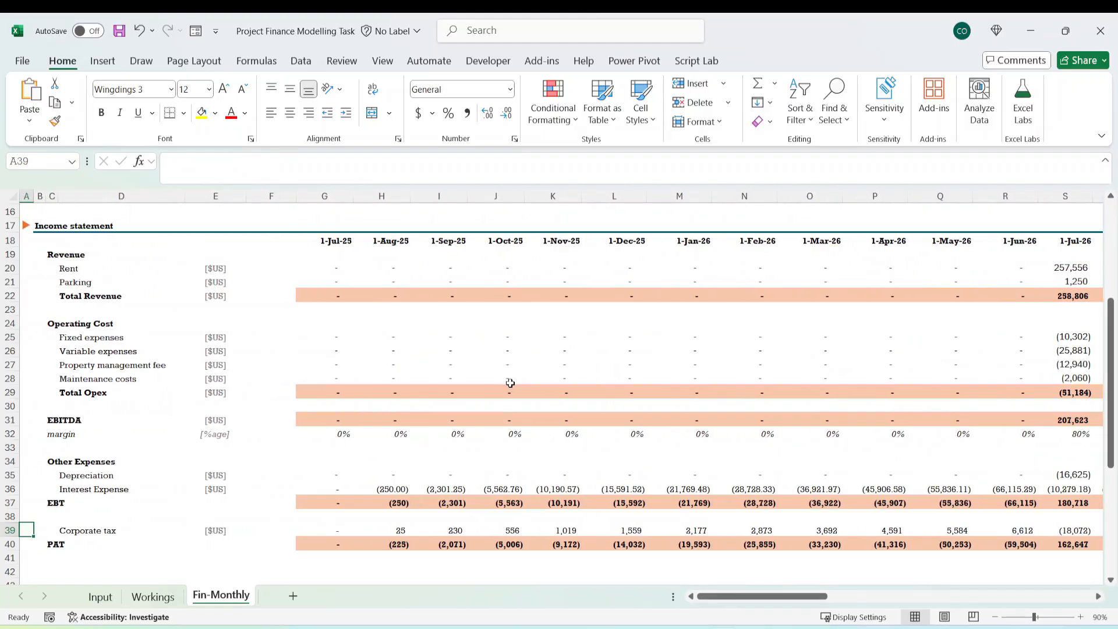
# Examine the PAT formulas in row 40, which add EBT and Corporate tax, through the last month of the timeline.
pyautogui.press('Down')
pyautogui.press('Down')
pyautogui.press('Up')
pyautogui.press('Right')
pyautogui.press('Right')
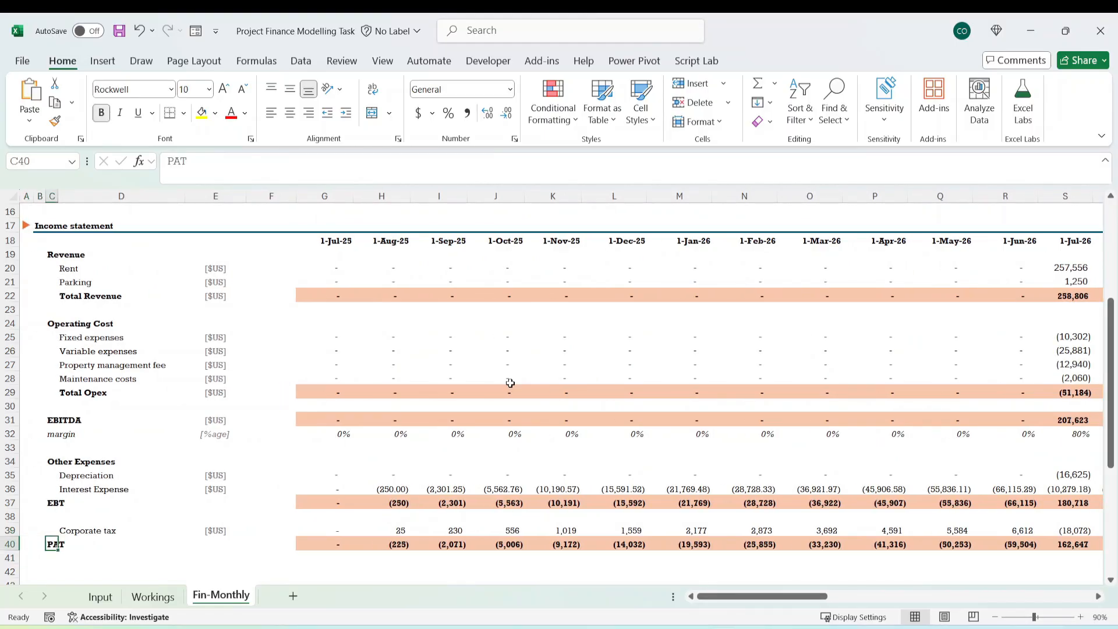
pyautogui.press('Right')
pyautogui.press('Right')
pyautogui.press('Right')
pyautogui.press('Right')
pyautogui.press('Left')
pyautogui.press('Left')
pyautogui.press('Left')
pyautogui.press('Left')
pyautogui.press('Right')
pyautogui.press('Right')
pyautogui.press('Right')
pyautogui.press('Right')
pyautogui.press('Right')
pyautogui.press('Right')
pyautogui.press('Right')
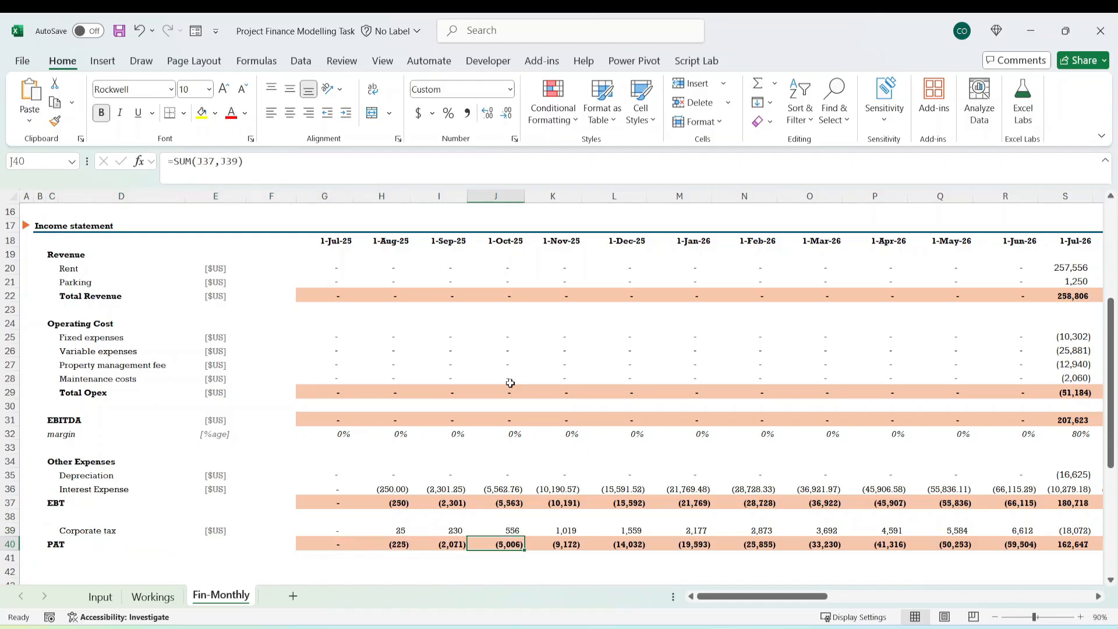
pyautogui.hotkey('ctrl', 'Right')
pyautogui.press('Left')
pyautogui.press('Left')
pyautogui.press('Left')
pyautogui.press('Left')
pyautogui.press('Left')
pyautogui.press('Left')
pyautogui.press('Left')
pyautogui.press('Left')
pyautogui.press('Left')
pyautogui.press('Left')
pyautogui.press('Left')
pyautogui.press('Left')
pyautogui.press('Left')
pyautogui.press('Left')
pyautogui.press('Left')
pyautogui.press('Left')
pyautogui.press('Left')
pyautogui.press('Left')
pyautogui.press('Left')
pyautogui.press('Left')
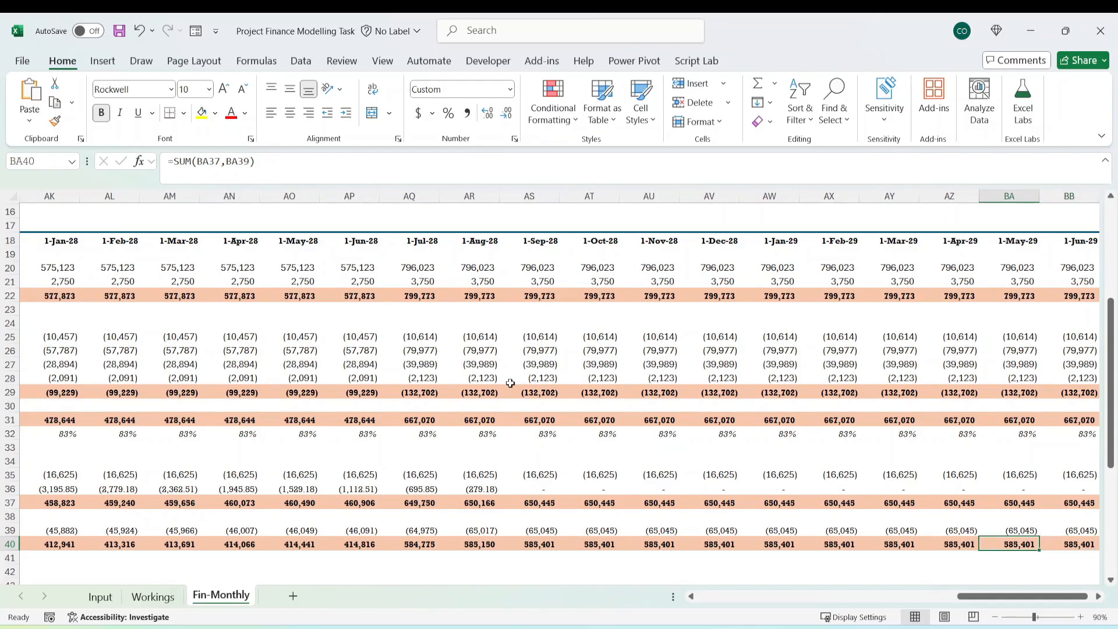
pyautogui.press('Left')
pyautogui.press('Left')
pyautogui.press('Left')
pyautogui.press('Left')
pyautogui.press('Left')
pyautogui.press('Left')
pyautogui.press('Left')
pyautogui.press('Left')
pyautogui.press('Left')
pyautogui.press('Left')
pyautogui.press('Left')
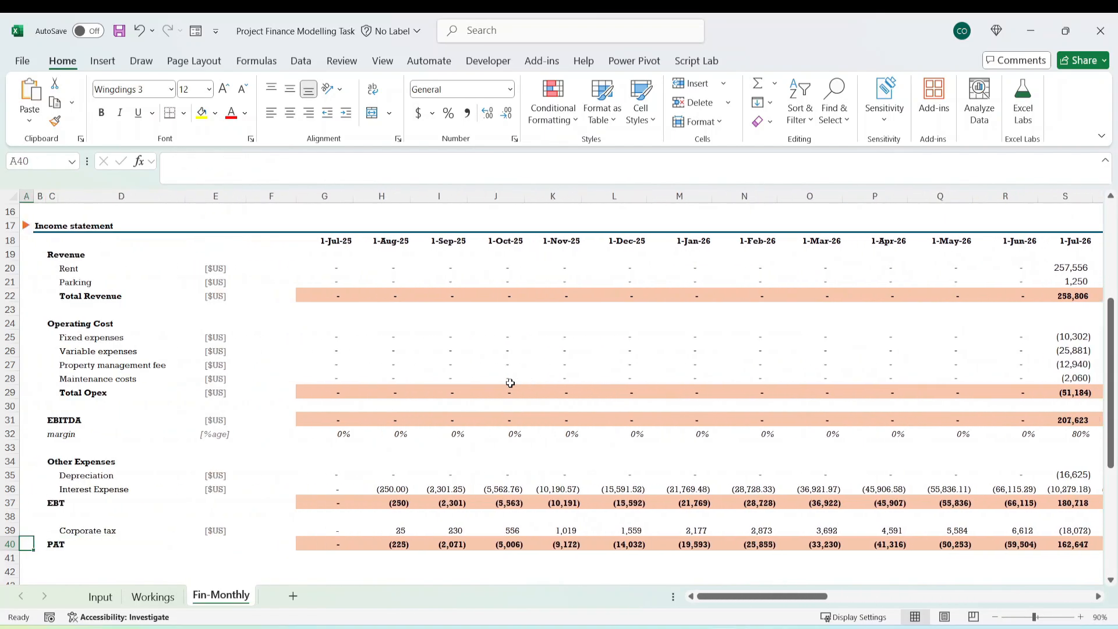
# Go back up the income statement and review the operating cost lines from Fixed expenses to Maintenance costs.
pyautogui.press('Right')
pyautogui.press('Right')
pyautogui.press('Right')
pyautogui.press('Up')
pyautogui.press('Up')
pyautogui.press('Up')
pyautogui.press('Up')
pyautogui.press('Up')
pyautogui.press('Up')
pyautogui.press('Up')
pyautogui.press('Up')
pyautogui.press('Up')
pyautogui.press('Up')
pyautogui.press('Up')
pyautogui.press('Up')
pyautogui.press('Up')
pyautogui.press('Up')
pyautogui.press('Up')
pyautogui.press('Up')
pyautogui.press('Up')
pyautogui.press('Up')
pyautogui.press('Up')
pyautogui.press('Up')
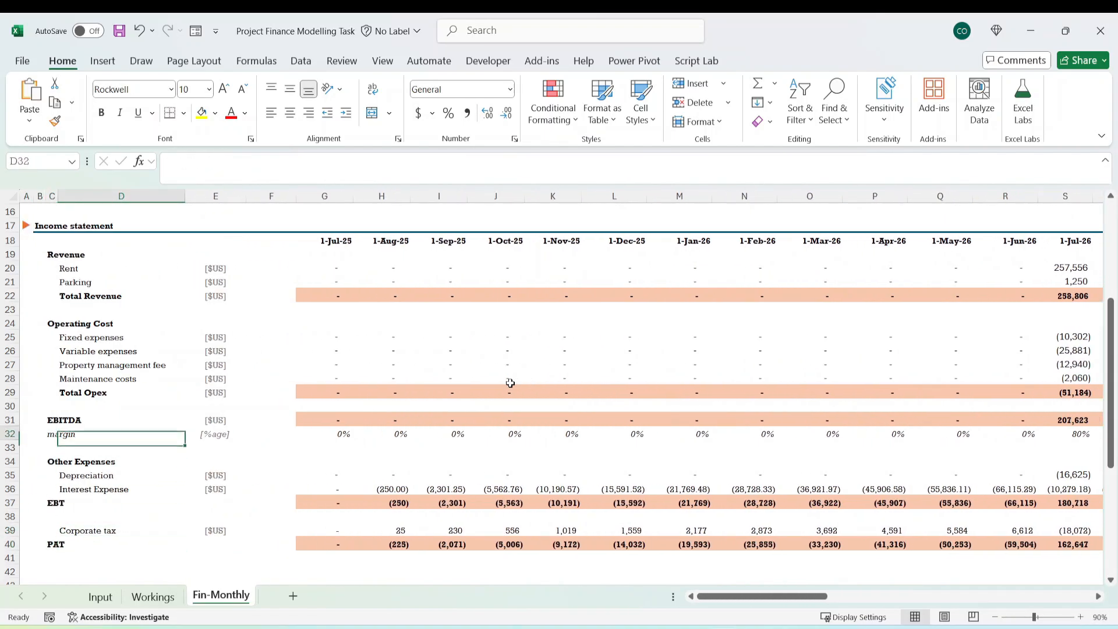
pyautogui.press('Down')
pyautogui.press('Down')
pyautogui.press('Down')
pyautogui.press('Down')
pyautogui.press('Down')
pyautogui.press('Down')
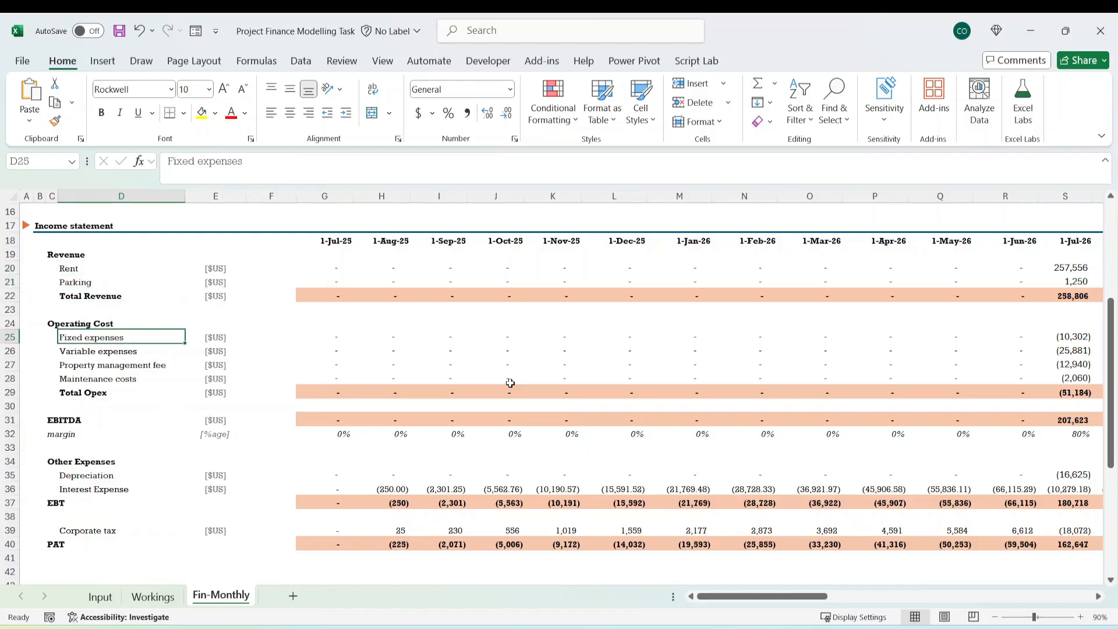
pyautogui.press('Up')
pyautogui.hotkey('shift', 'Down')
pyautogui.hotkey('shift', 'Down')
pyautogui.hotkey('shift', 'Down')
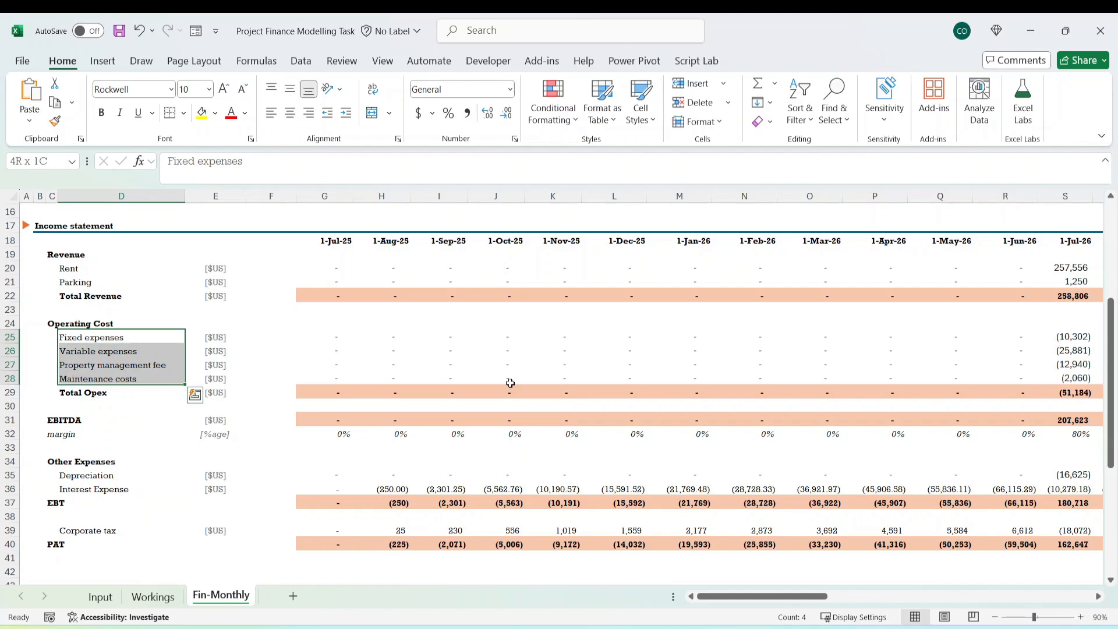
pyautogui.press('Down')
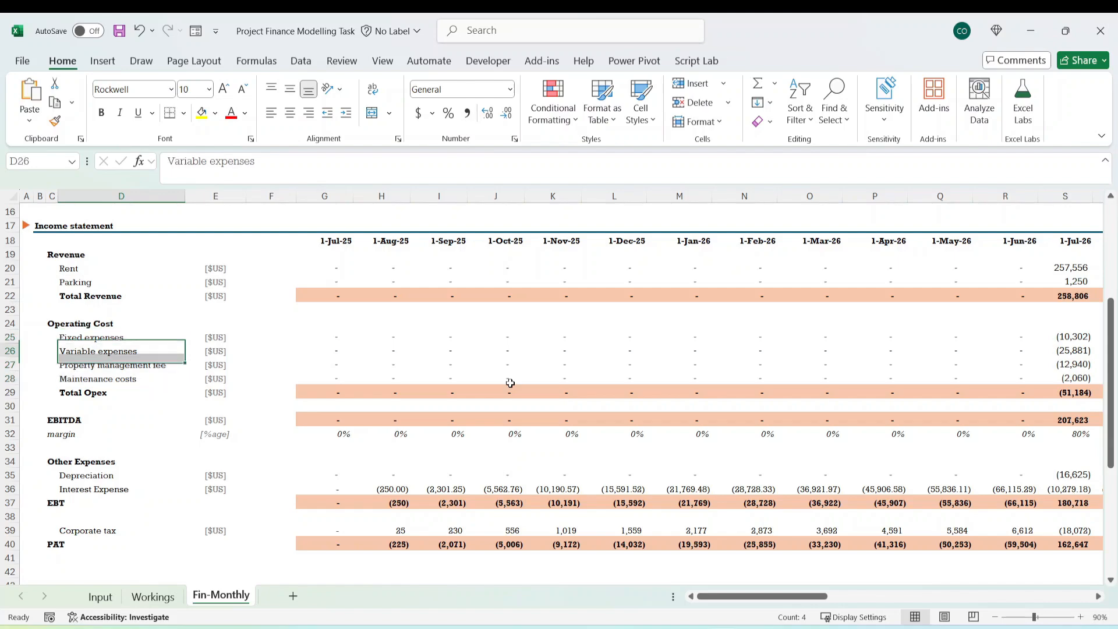
pyautogui.press('Up')
pyautogui.press('Up')
pyautogui.press('Down')
pyautogui.hotkey('shift', 'Down')
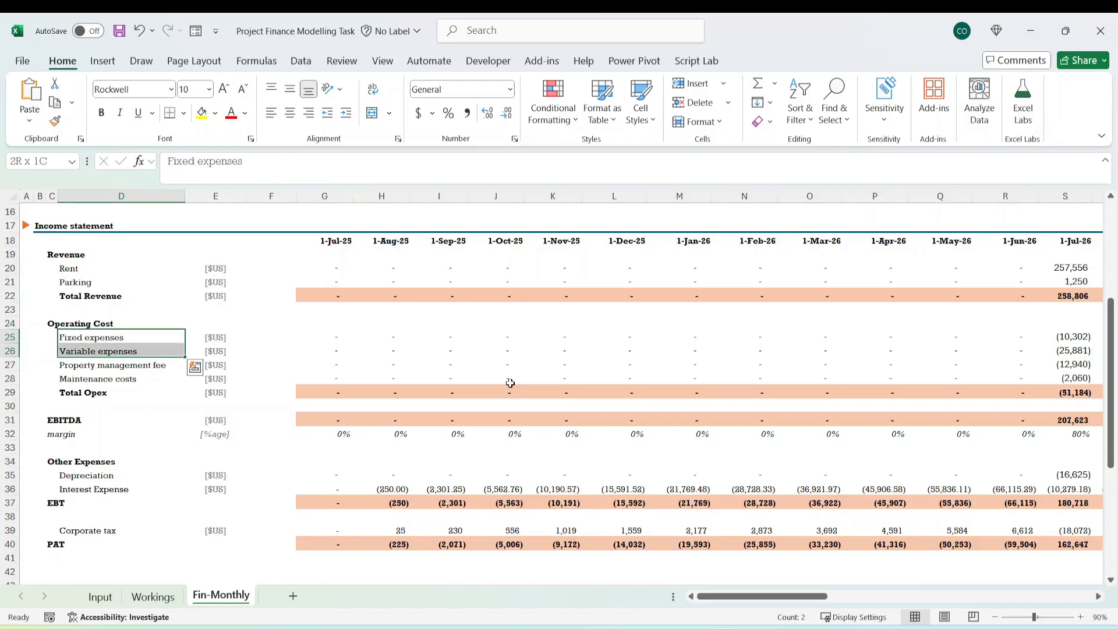
# Check the signs of the operating cost amounts in rows 25 to 28 from July 2025 to June 2029.
pyautogui.press('Right')
pyautogui.press('Right')
pyautogui.press('Right')
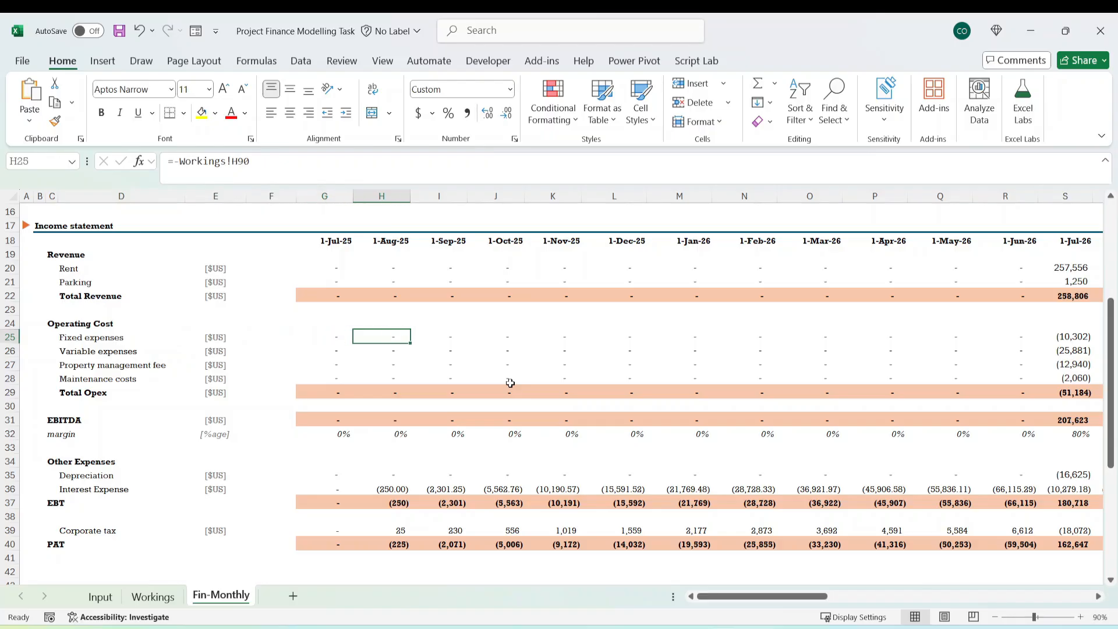
pyautogui.hotkey('shift', 'Down')
pyautogui.hotkey('shift', 'Down')
pyautogui.hotkey('shift', 'Down')
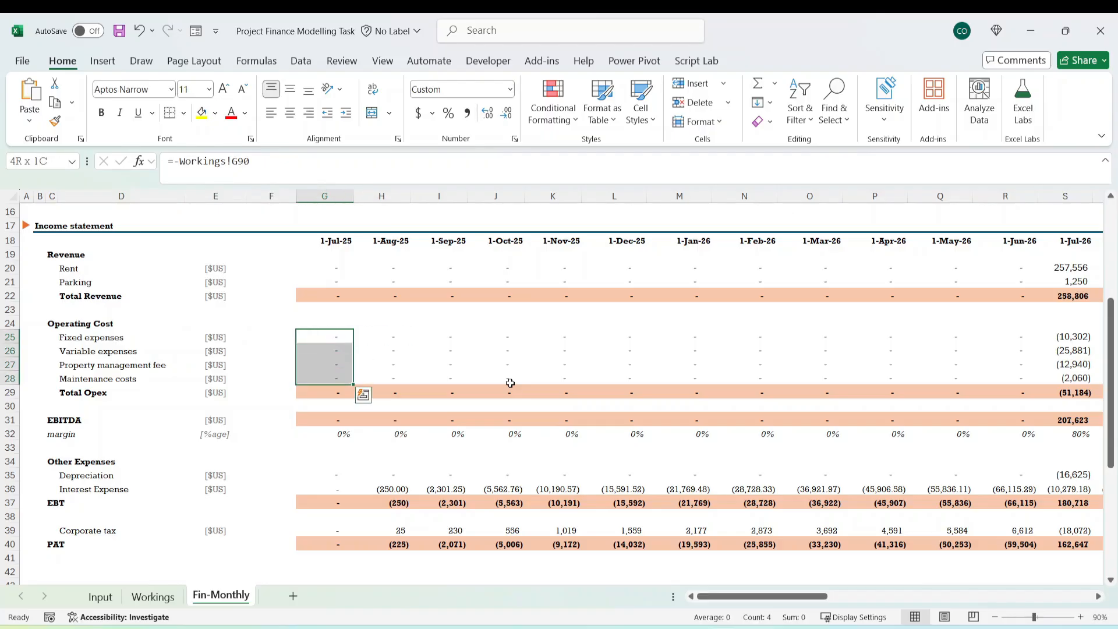
pyautogui.hotkey('ctrl', 'shift', 'Right')
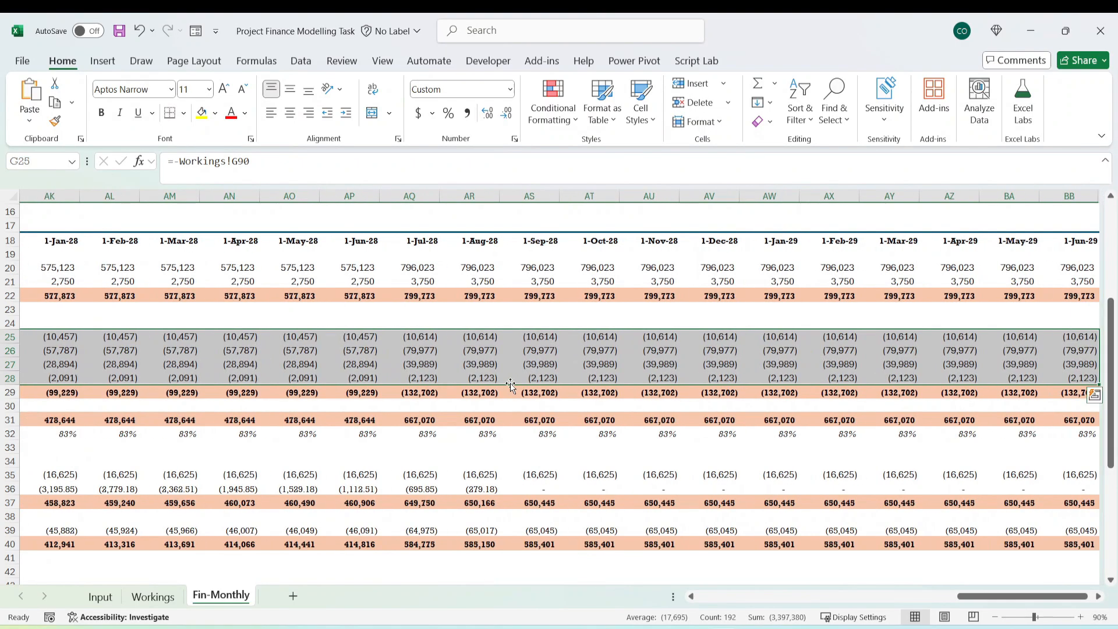
pyautogui.press('Left')
pyautogui.press('Left')
pyautogui.press('Left')
pyautogui.press('Left')
pyautogui.press('Left')
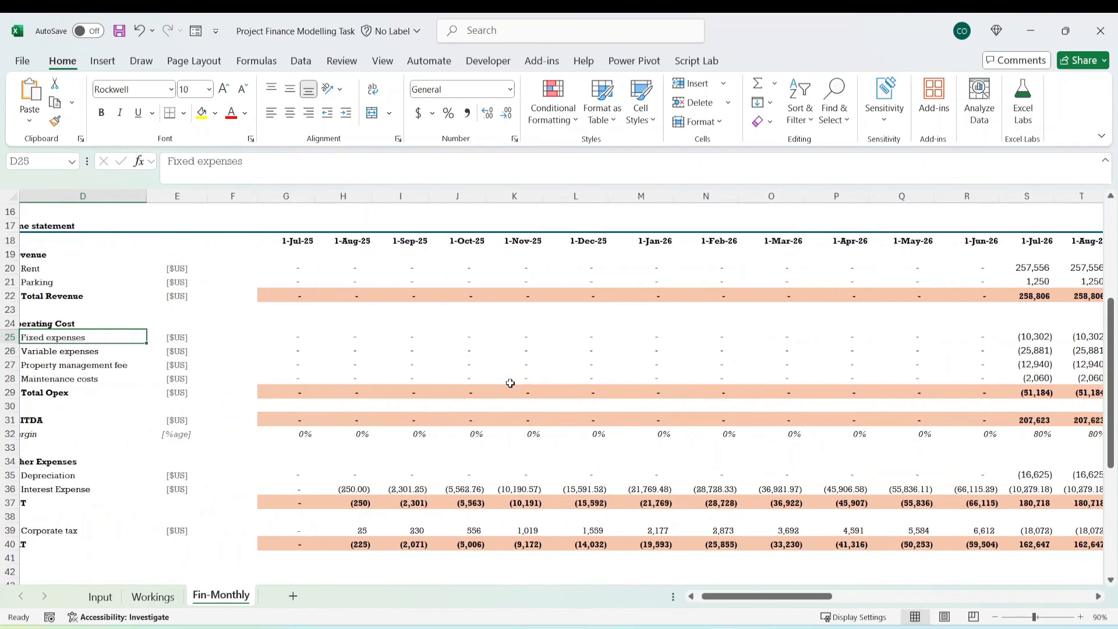
# Review the remaining income statement lines from Variable expenses down to PAT in row 40.
pyautogui.press('Down')
pyautogui.press('Down')
pyautogui.press('Down')
pyautogui.press('Down')
pyautogui.press('Down')
pyautogui.press('Down')
pyautogui.press('Down')
pyautogui.press('Down')
pyautogui.press('Down')
pyautogui.press('Down')
pyautogui.press('Down')
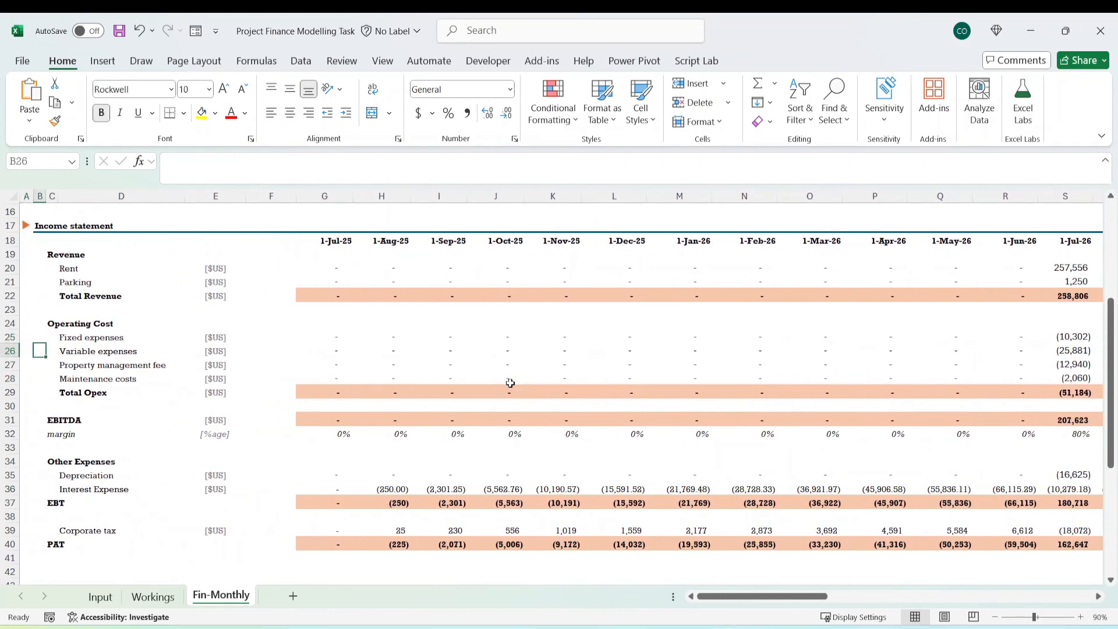
pyautogui.press('Right')
pyautogui.press('Down')
pyautogui.press('Down')
pyautogui.press('Down')
pyautogui.press('Down')
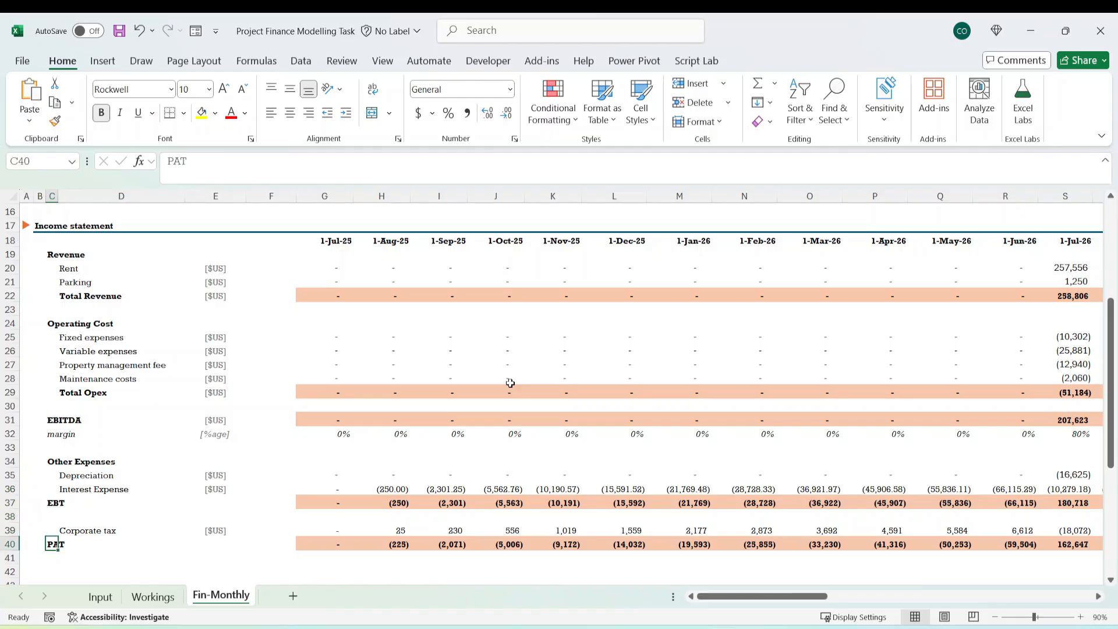
# Review the Required list on the Input sheet, covering the Profit and Loss, Cash Flow, DCF and Scenario What If tasks.
pyautogui.click(101, 597)
pyautogui.scroll(-6, 174, 454)
pyautogui.scroll(-5, 180, 452)
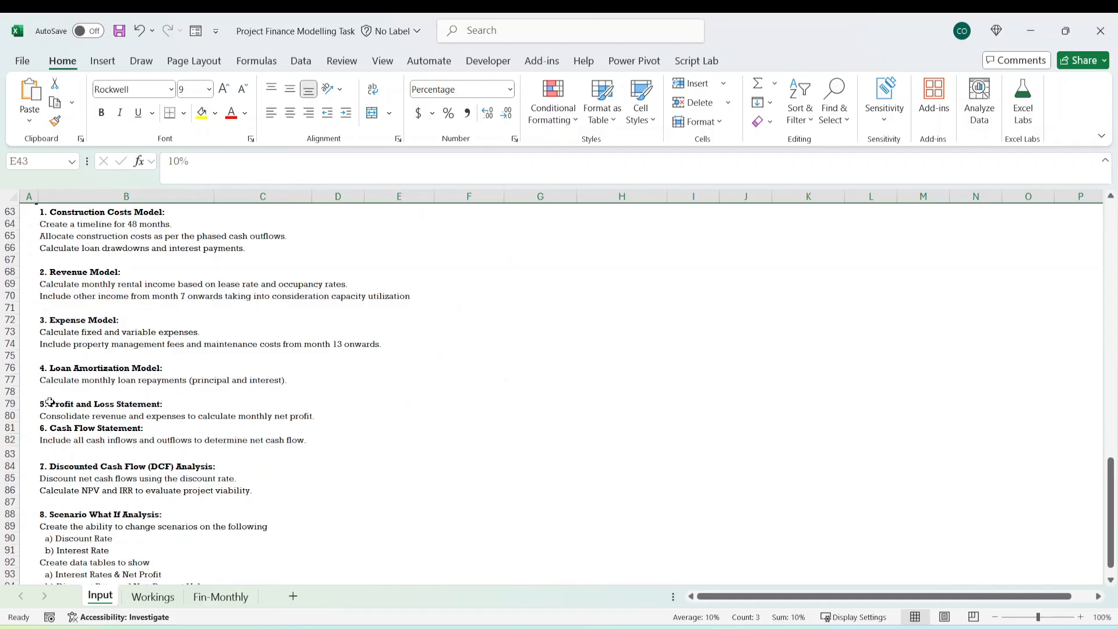
pyautogui.moveTo(45, 403); pyautogui.dragTo(231, 413)
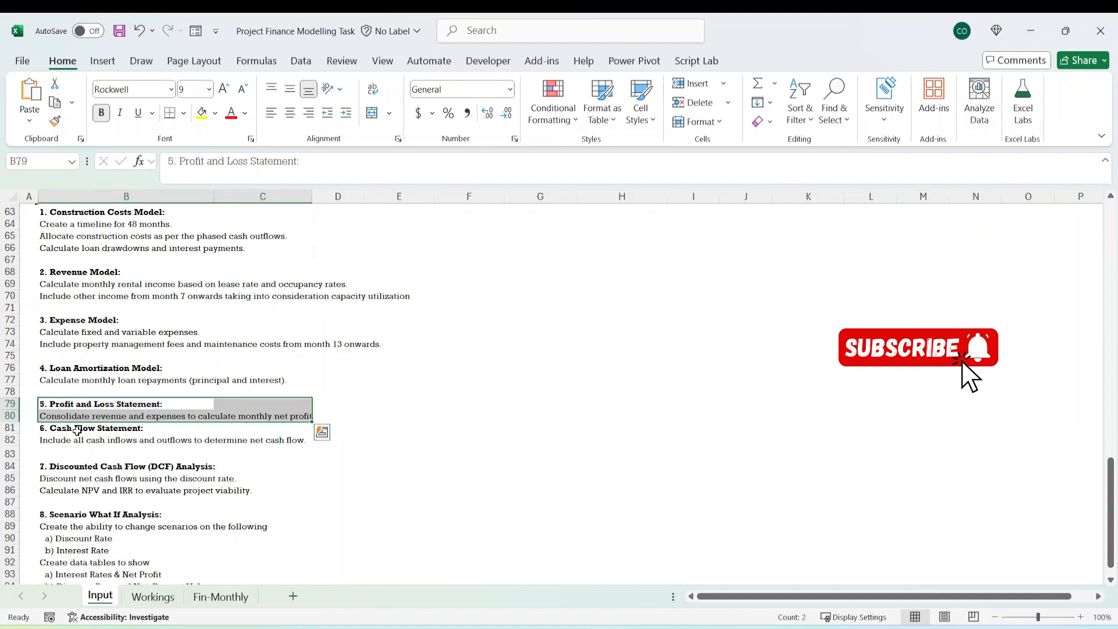
pyautogui.moveTo(77, 430); pyautogui.dragTo(284, 460)
pyautogui.click(128, 490)
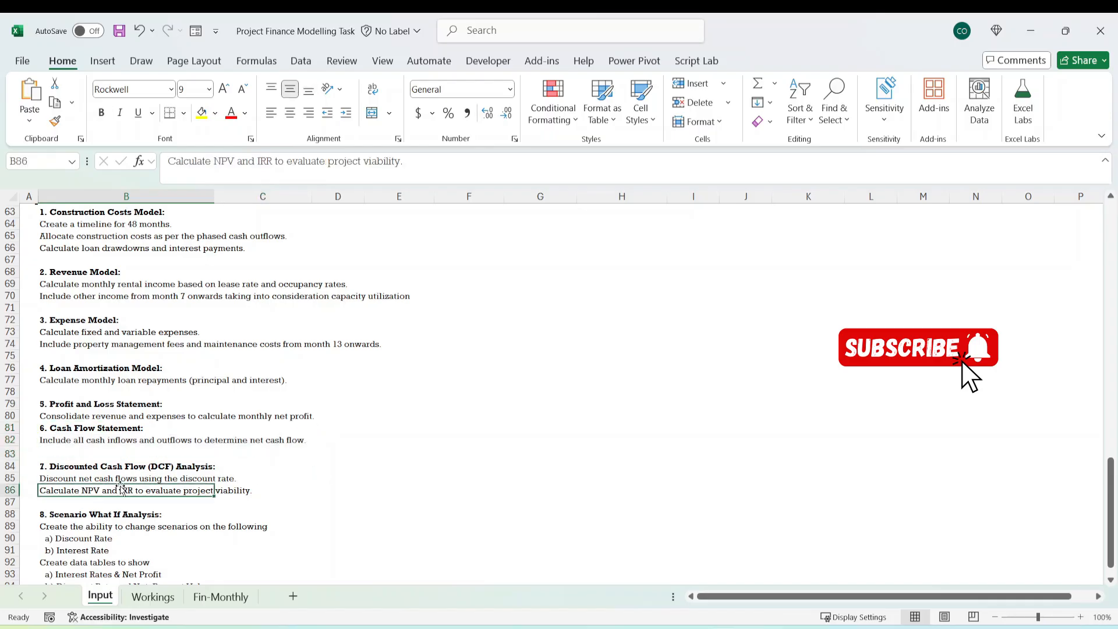
pyautogui.moveTo(119, 469); pyautogui.dragTo(195, 495)
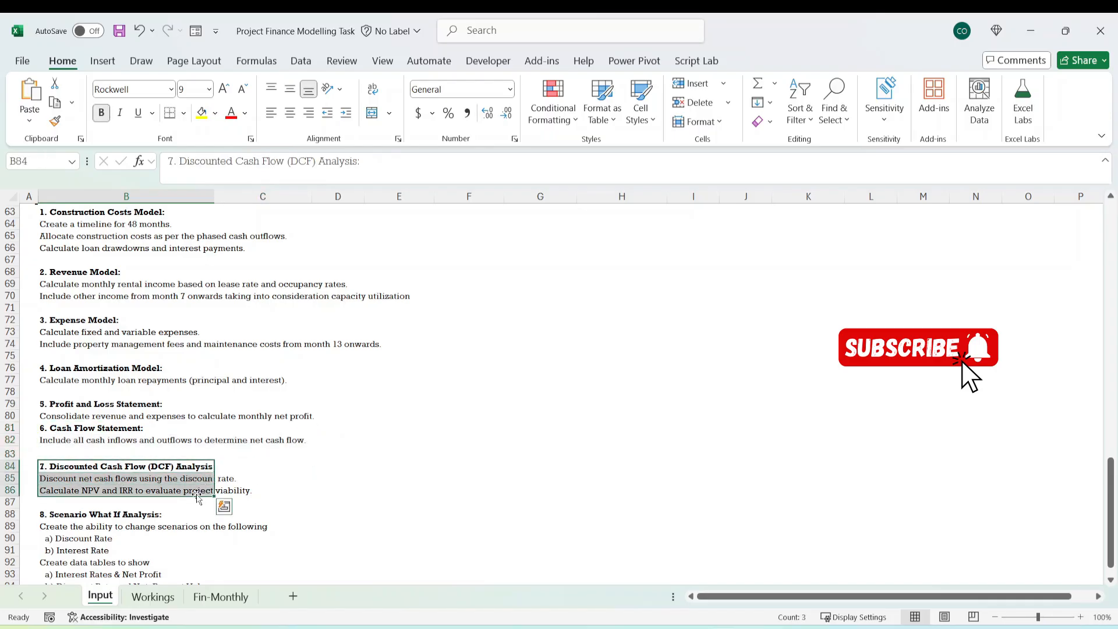
pyautogui.scroll(-2, 302, 457)
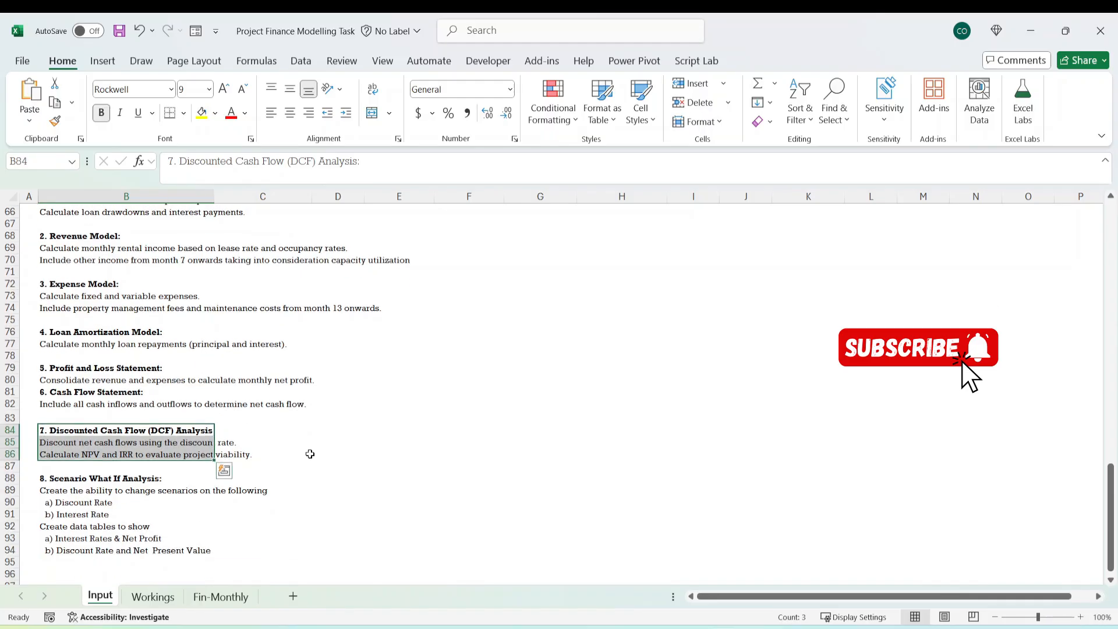